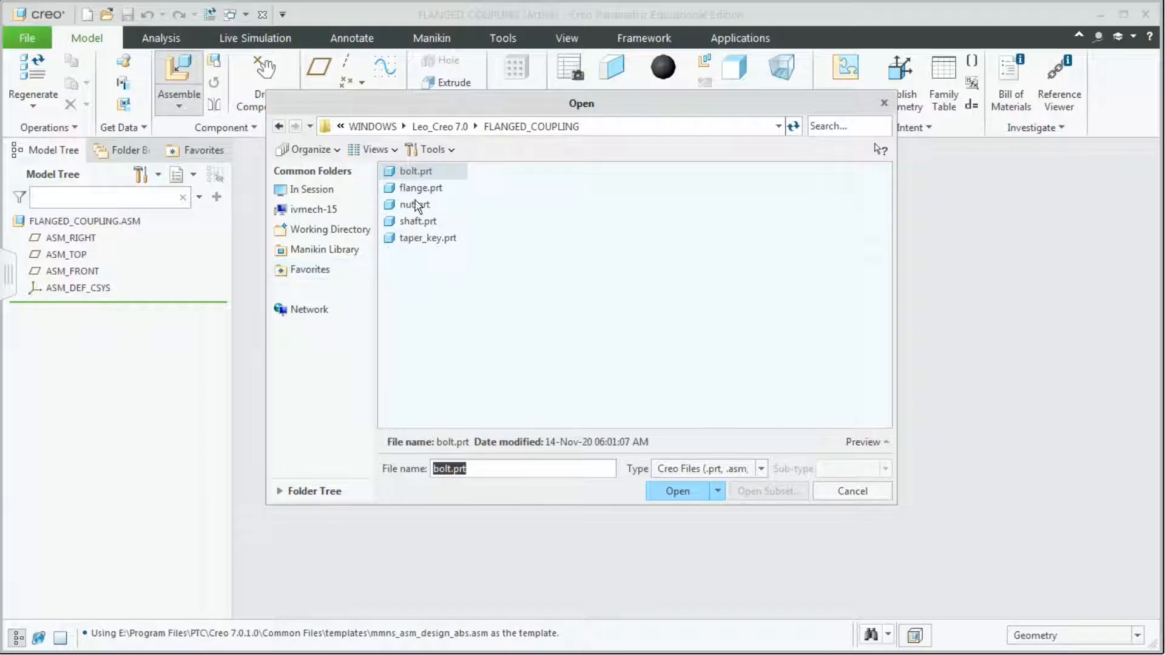
- Insert flange.prt as the first component of the assembly and orient the view to RIGHT
{"action": "left_click", "coordinate": [418, 189]}
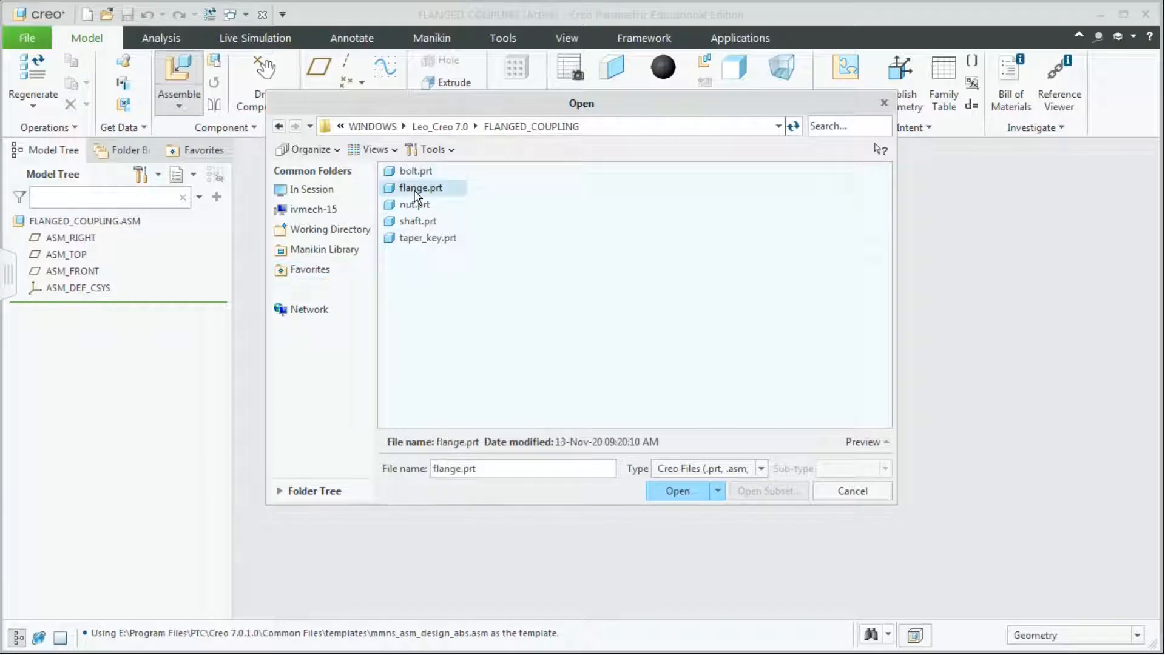
{"action": "left_click", "coordinate": [677, 491]}
{"action": "left_click", "coordinate": [675, 157]}
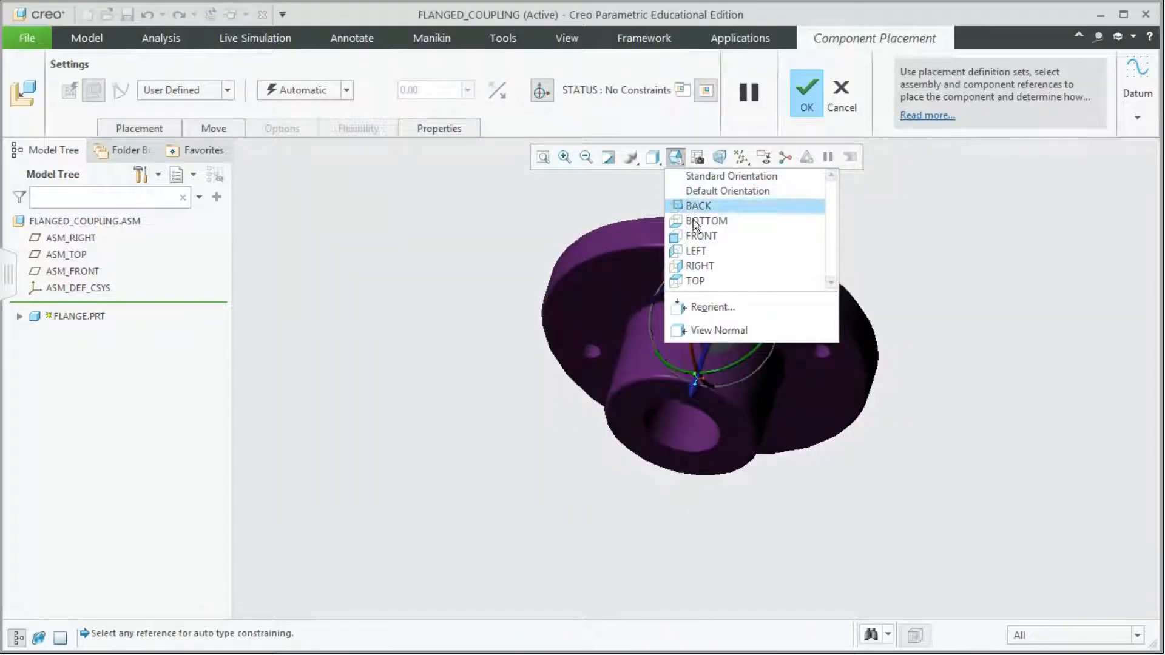
{"action": "left_click", "coordinate": [696, 265]}
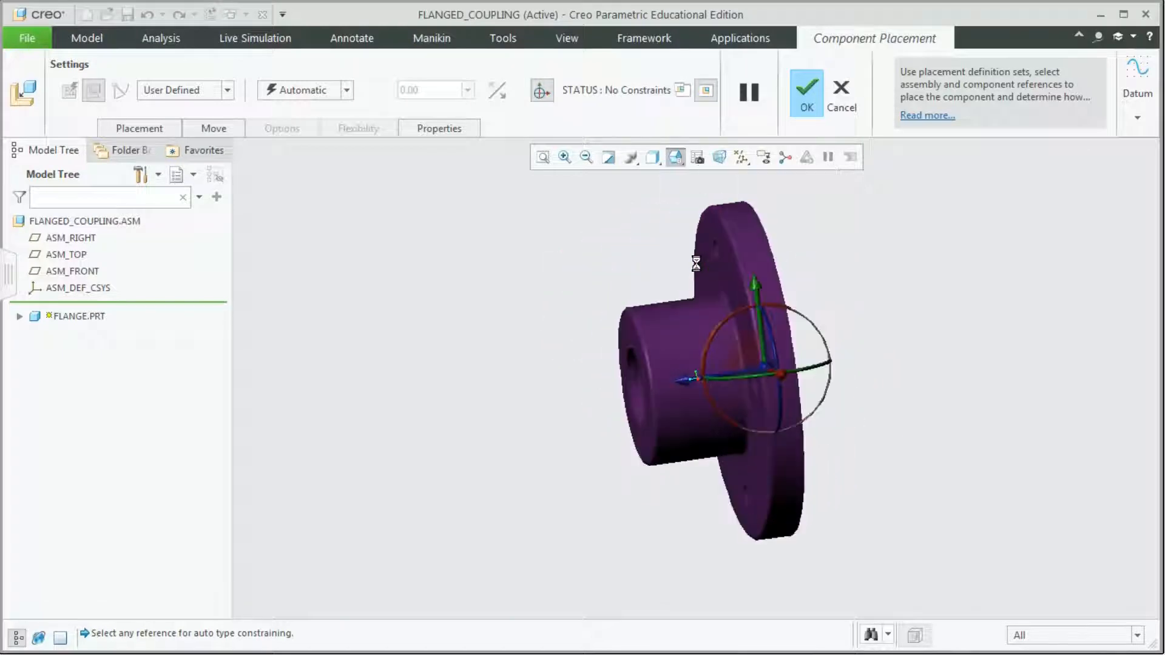
- Constrain the flange with the Default placement and accept the component placement
{"action": "left_click", "coordinate": [346, 89]}
{"action": "left_click", "coordinate": [293, 259]}
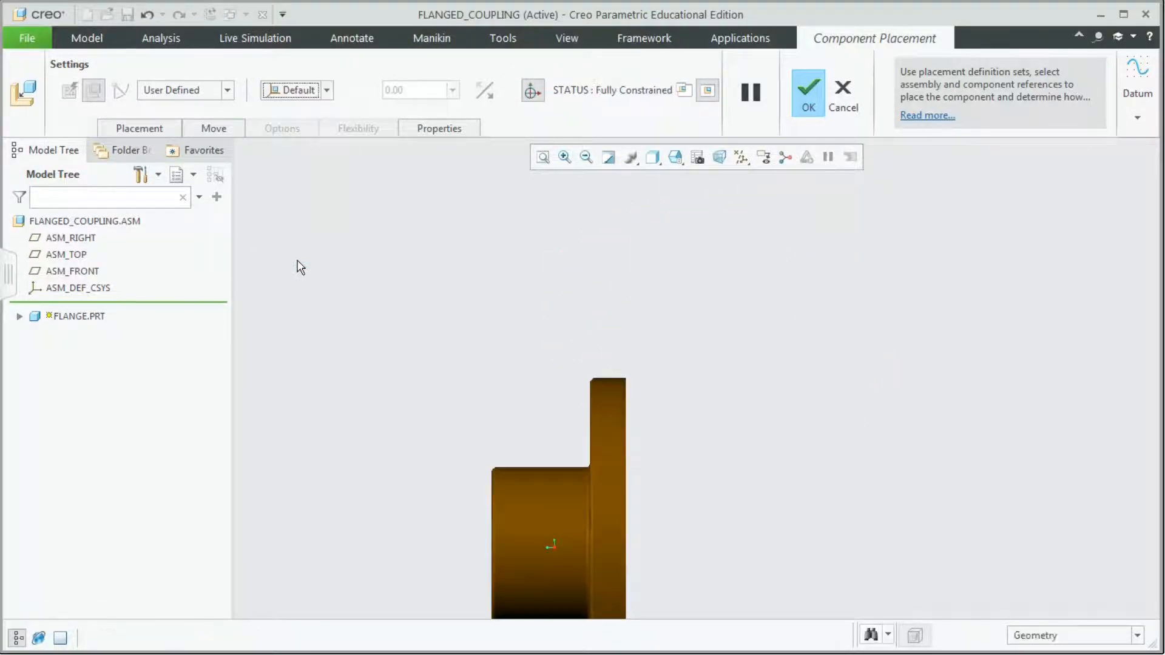
{"action": "middle_click_drag", "start_coordinate": [682, 446], "coordinate": [637, 266], "text": "shift"}
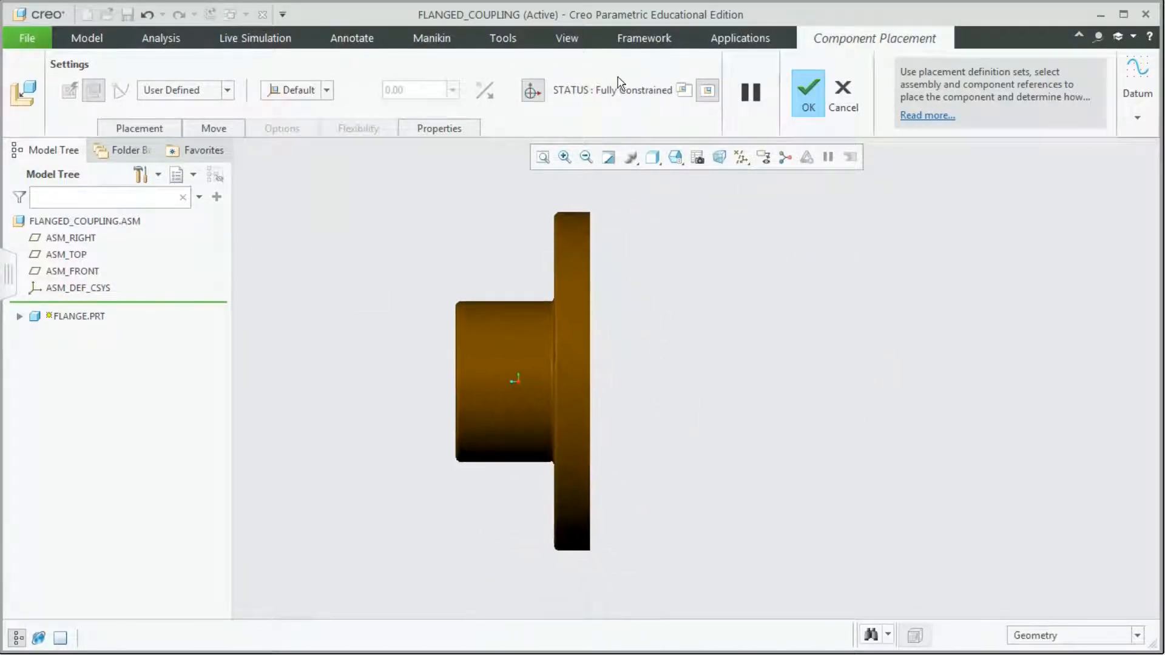
{"action": "left_click", "coordinate": [809, 97]}
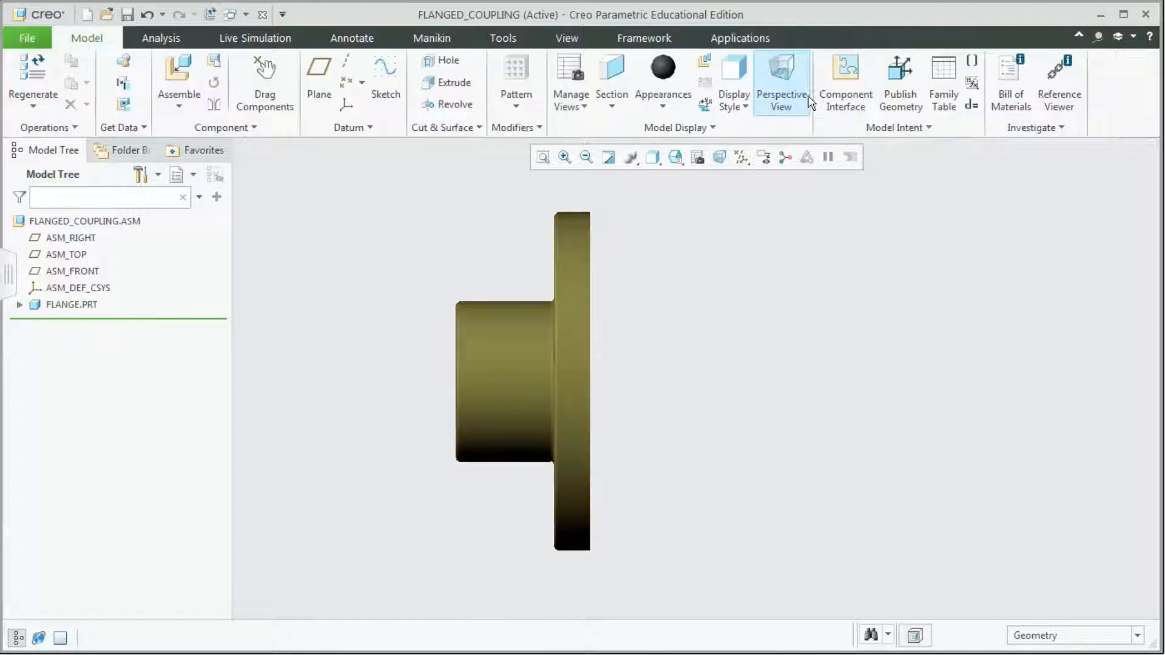
- Show all datum entities and insert shaft.prt into the assembly
{"action": "left_click", "coordinate": [741, 158]}
{"action": "left_click", "coordinate": [741, 179]}
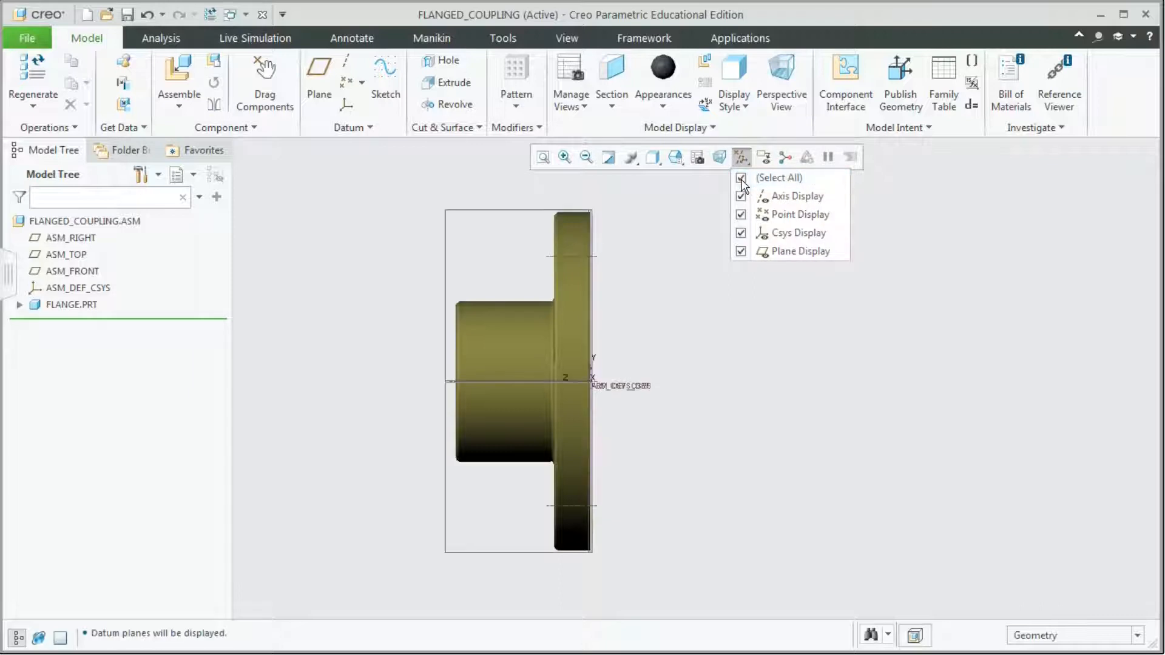
{"action": "left_click", "coordinate": [179, 108]}
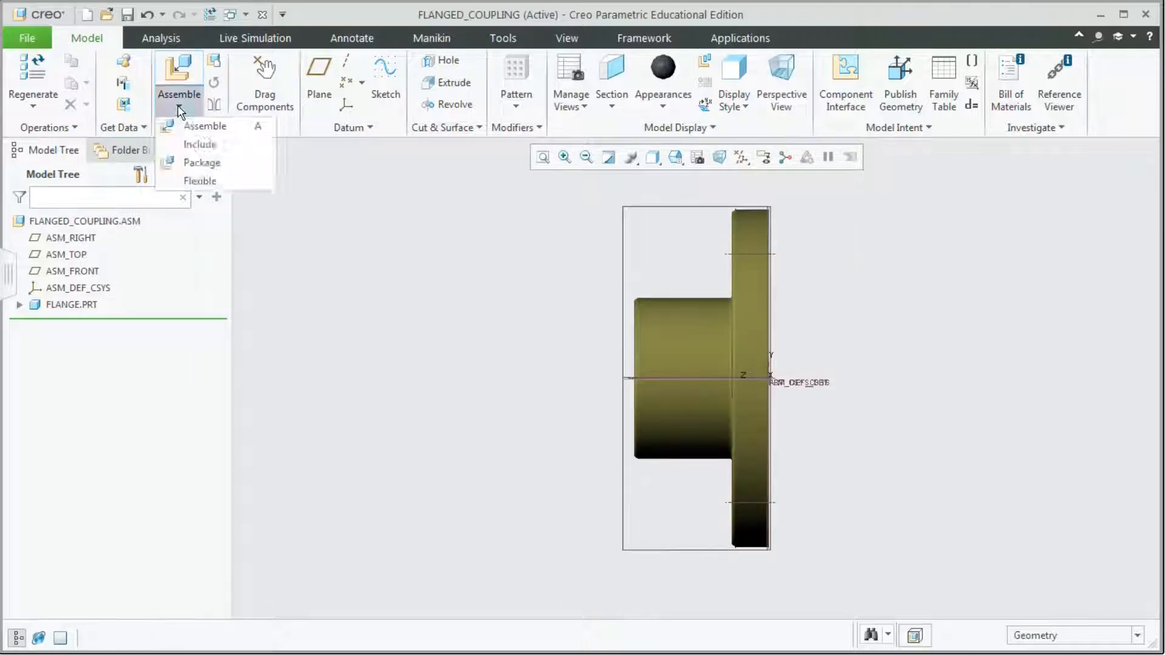
{"action": "left_click", "coordinate": [201, 128]}
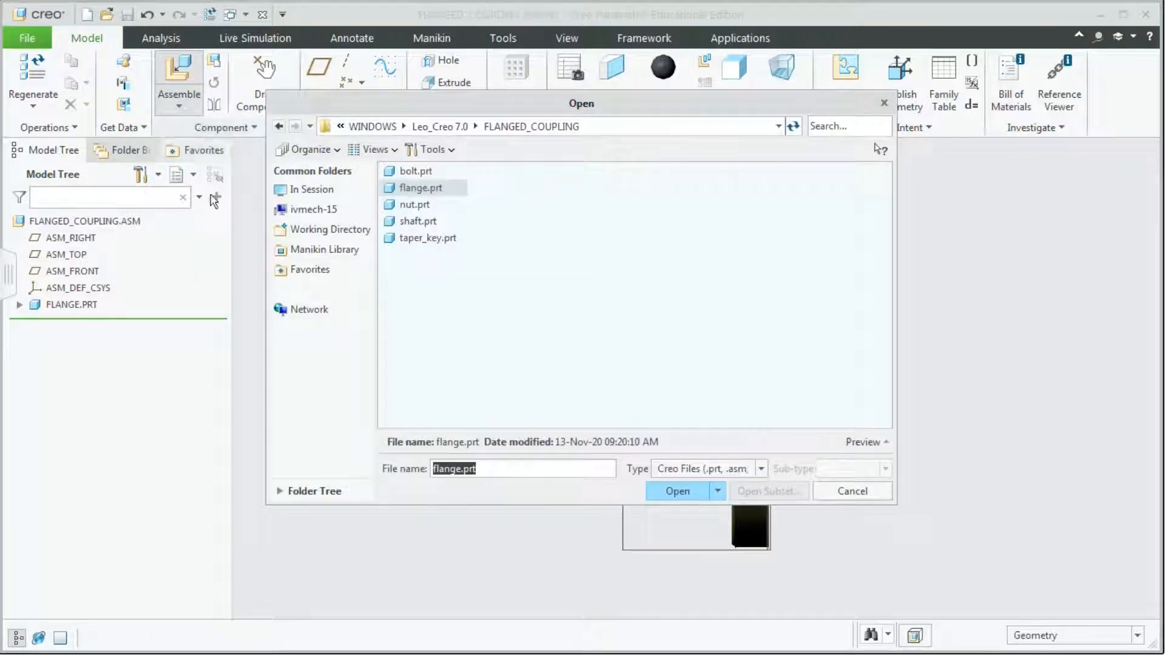
{"action": "left_click", "coordinate": [417, 221]}
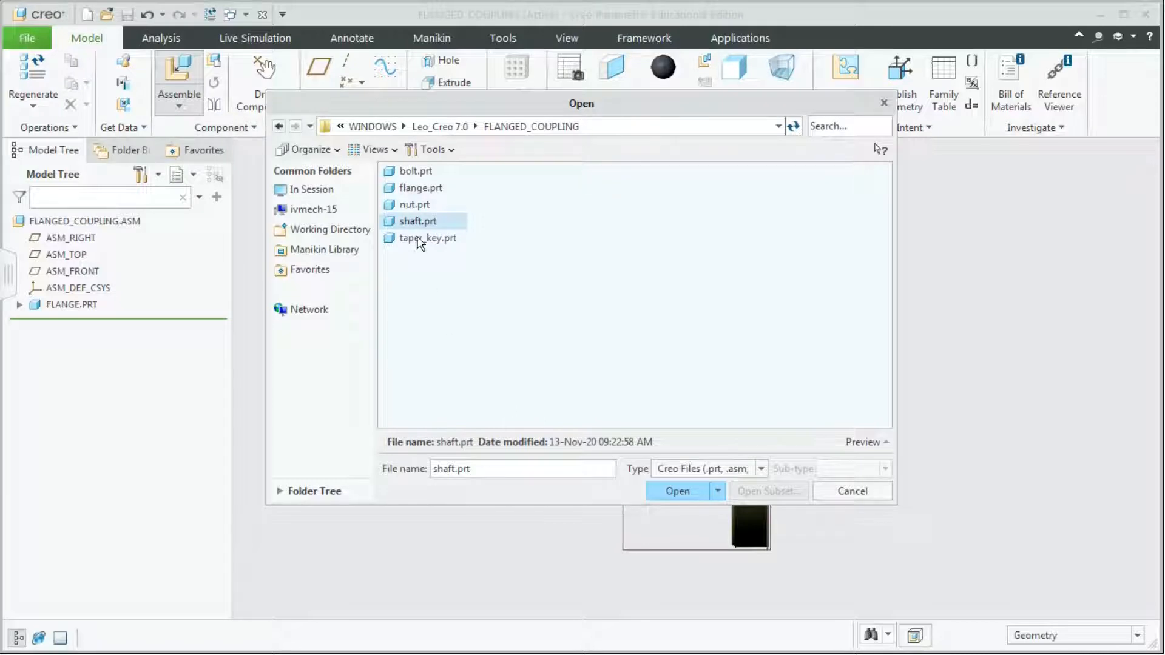
{"action": "left_click", "coordinate": [670, 492]}
- Rotate the shaft to lie lengthwise along the flange bore direction and move it close to the flange hub
{"action": "left_click_drag", "start_coordinate": [599, 469], "coordinate": [411, 430]}
{"action": "scroll", "coordinate": [534, 488], "scroll_direction": "up", "scroll_amount": 2}
{"action": "middle_click_drag", "start_coordinate": [531, 484], "coordinate": [552, 463], "text": "shift"}
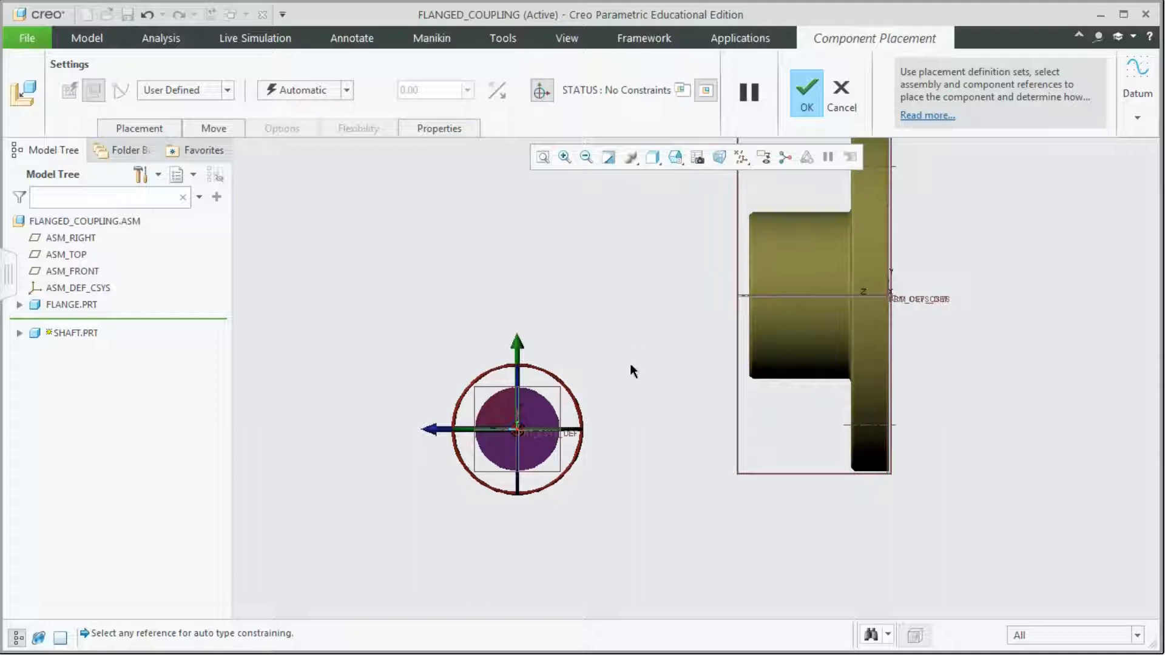
{"action": "middle_click_drag", "start_coordinate": [549, 482], "coordinate": [541, 484]}
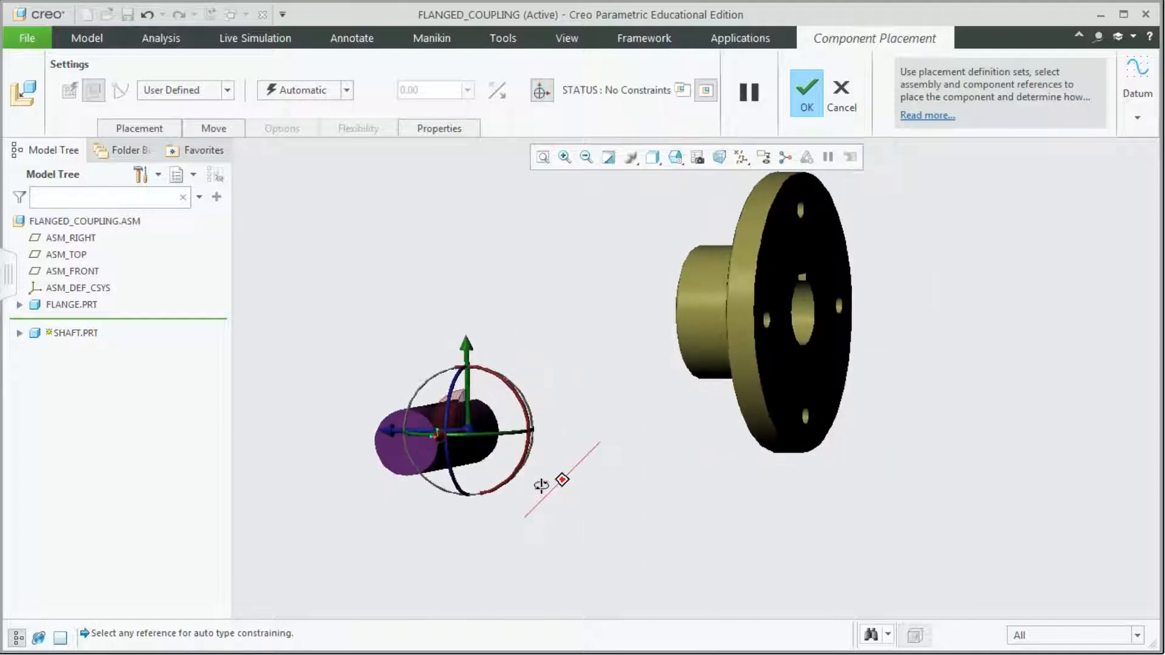
{"action": "left_click_drag", "start_coordinate": [516, 443], "coordinate": [442, 440]}
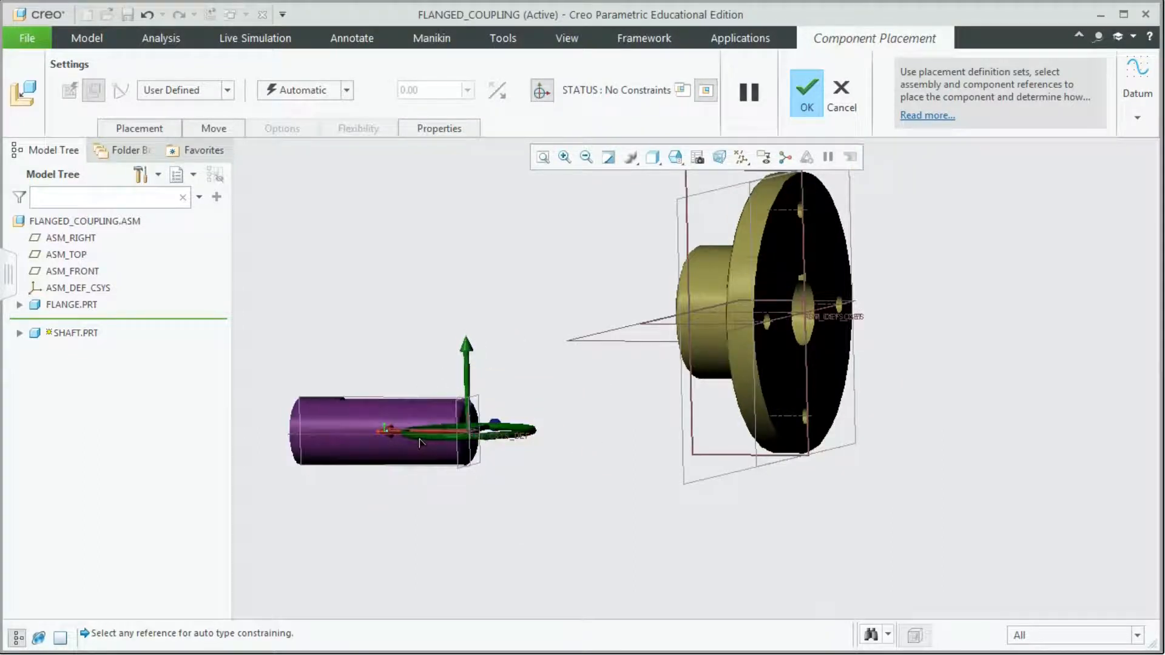
{"action": "middle_click_drag", "start_coordinate": [542, 446], "coordinate": [598, 462]}
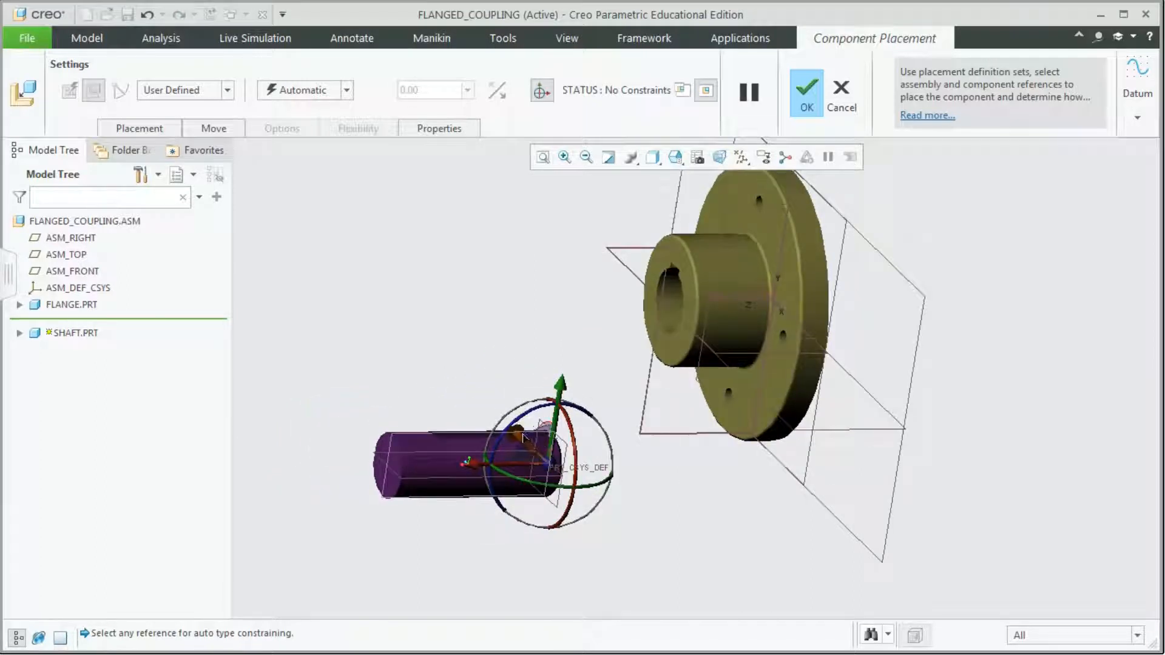
{"action": "left_click_drag", "start_coordinate": [522, 437], "coordinate": [513, 276]}
{"action": "scroll", "coordinate": [516, 240], "scroll_direction": "up", "scroll_amount": 3}
{"action": "scroll", "coordinate": [528, 256], "scroll_direction": "up", "scroll_amount": 1}
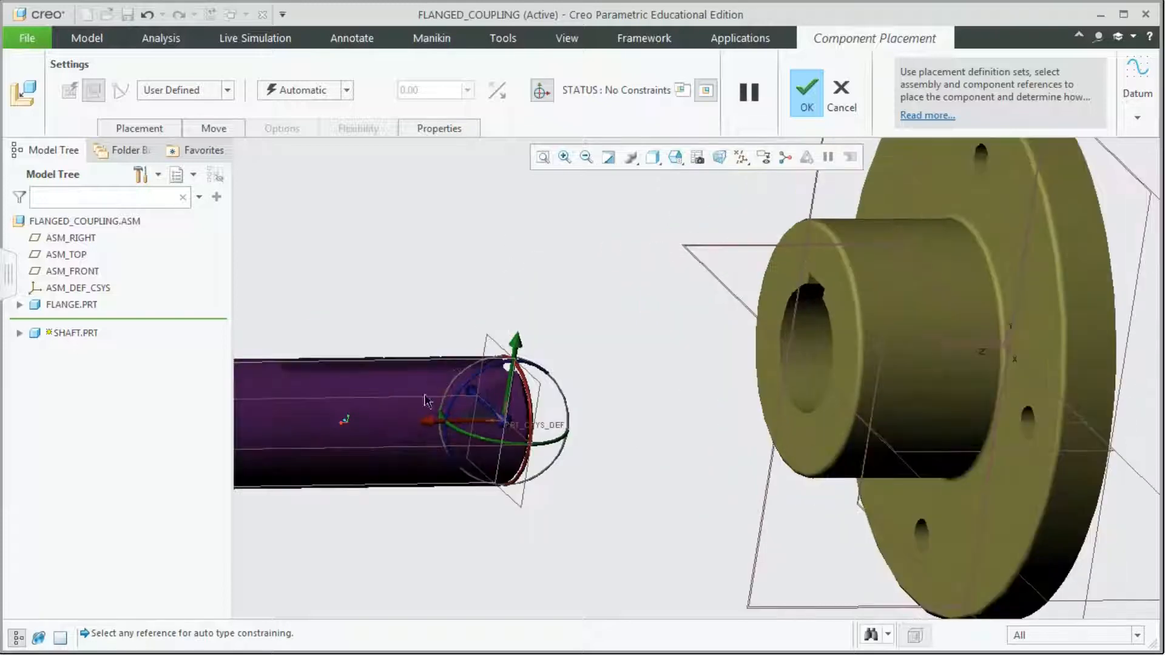
{"action": "left_click_drag", "start_coordinate": [440, 424], "coordinate": [598, 419]}
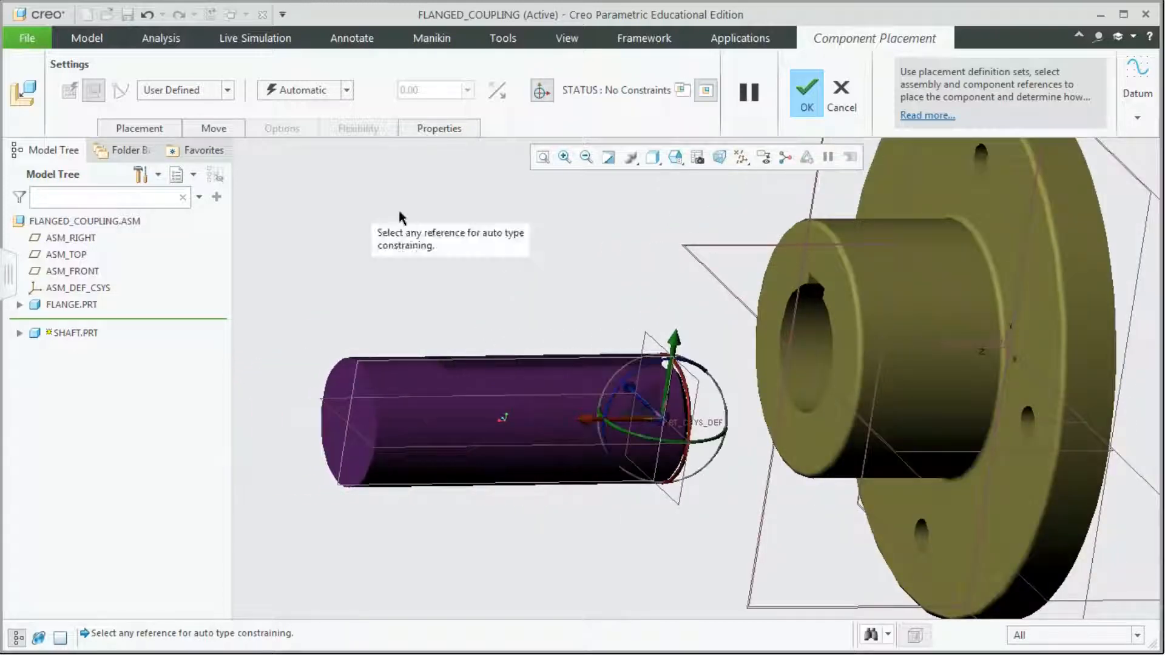
- Make the shaft axis coincident with the flange bore axis, and the shaft's horizontal datum plane coincident with the matching plane at the flange
{"action": "left_click", "coordinate": [435, 427]}
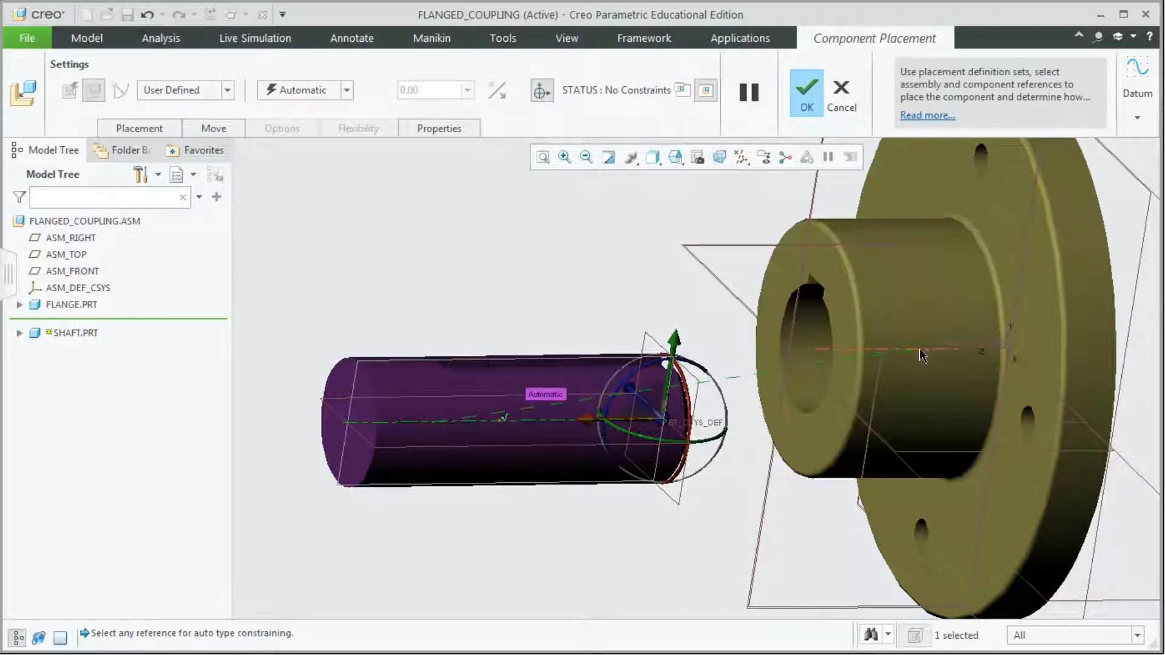
{"action": "left_click", "coordinate": [920, 349]}
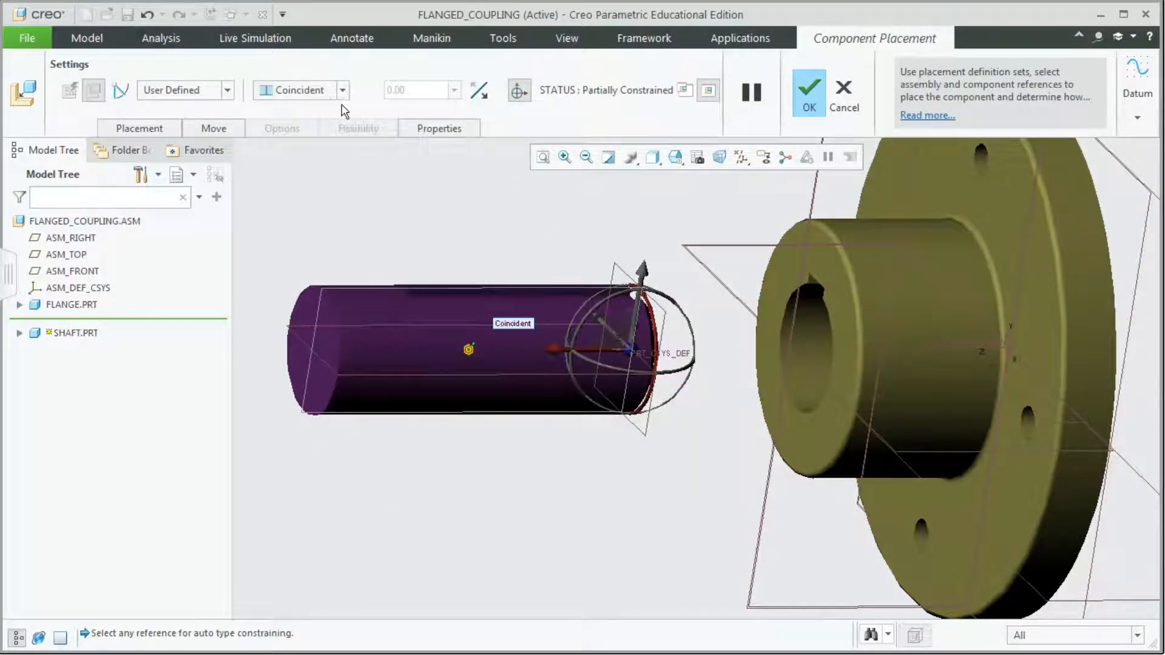
{"action": "scroll", "coordinate": [598, 242], "scroll_direction": "down", "scroll_amount": 2}
{"action": "mouse_move", "coordinate": [658, 338]}
{"action": "left_mouse_down"}
{"action": "mouse_move", "coordinate": [650, 308]}
{"action": "mouse_move", "coordinate": [660, 348]}
{"action": "left_mouse_up"}
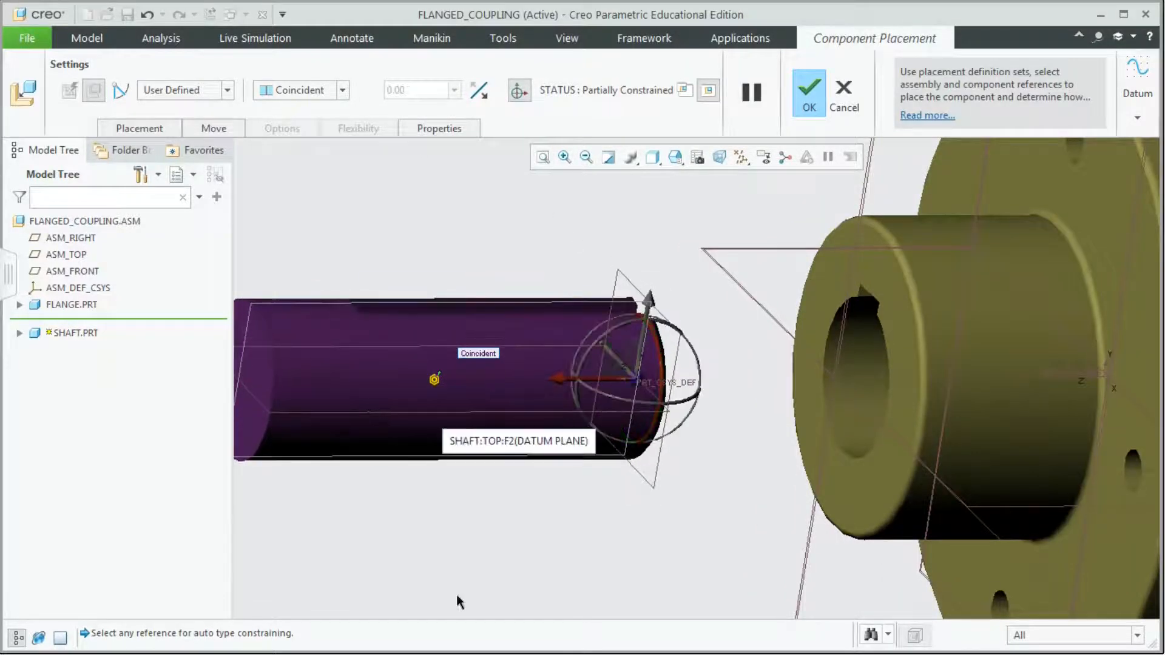
{"action": "left_click", "coordinate": [420, 426]}
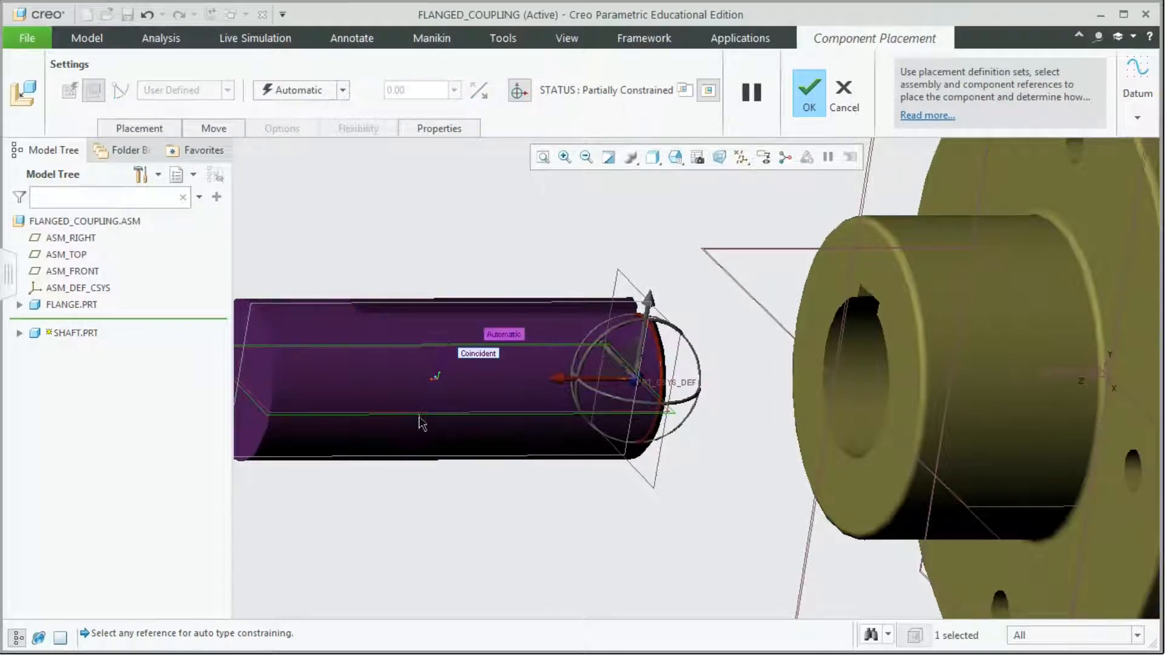
{"action": "left_click", "coordinate": [767, 327]}
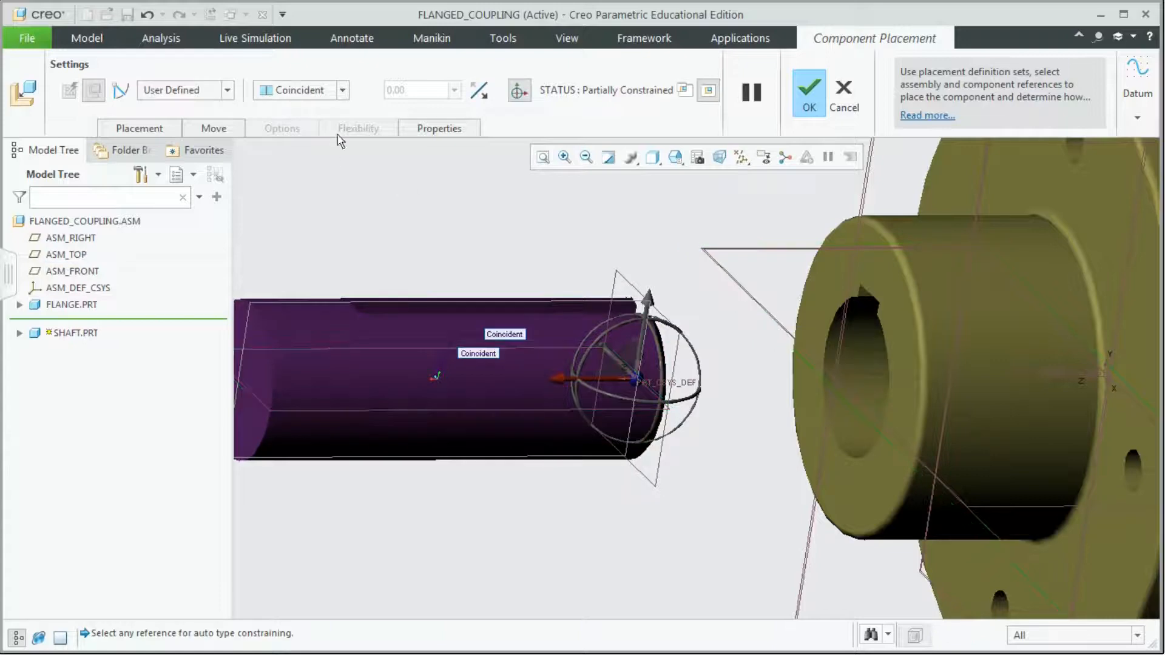
- Constrain the shaft's keyway-side end face to the flange's large flat face at a distance of 0 and accept the placement
{"action": "scroll", "coordinate": [707, 538], "scroll_direction": "up", "scroll_amount": 3}
{"action": "middle_click_drag", "start_coordinate": [709, 537], "coordinate": [676, 503]}
{"action": "middle_click_drag", "start_coordinate": [702, 566], "coordinate": [628, 484], "text": "shift"}
{"action": "middle_click_drag", "start_coordinate": [628, 484], "coordinate": [614, 471]}
{"action": "middle_click_drag", "start_coordinate": [660, 508], "coordinate": [655, 502]}
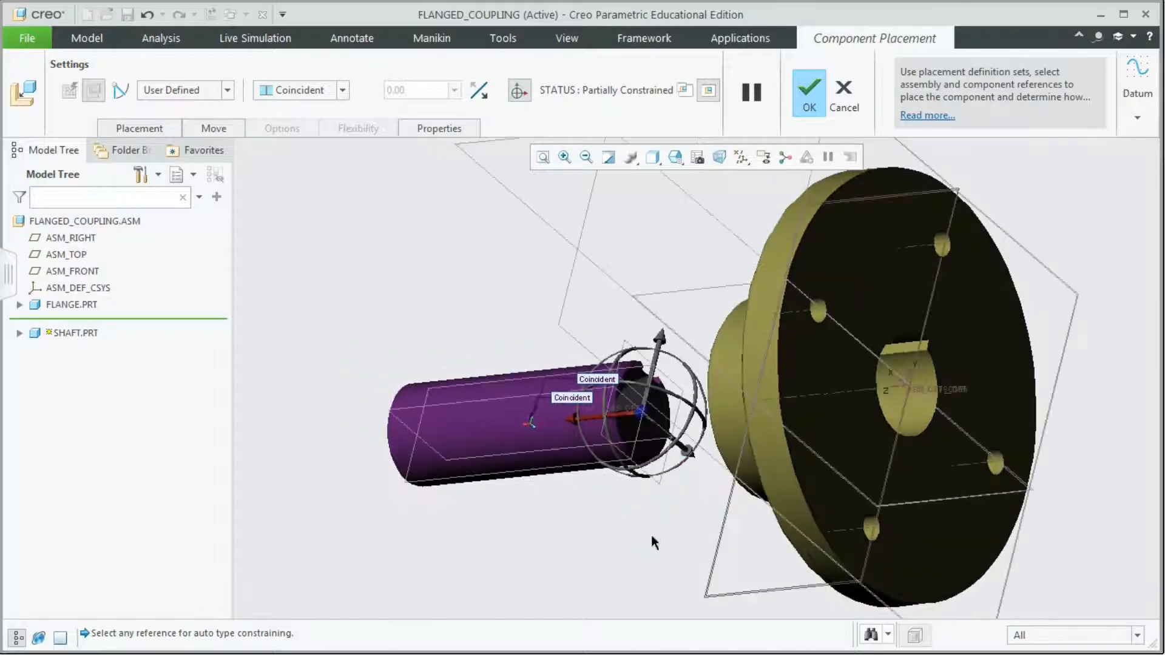
{"action": "left_click", "coordinate": [626, 440]}
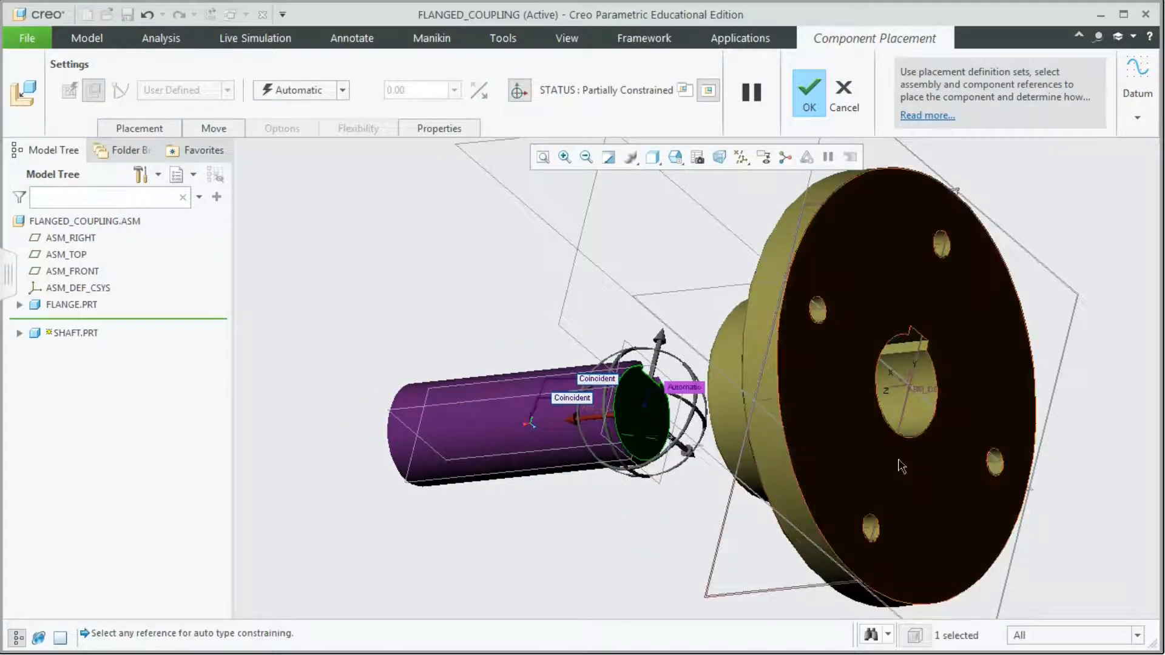
{"action": "left_click", "coordinate": [929, 479]}
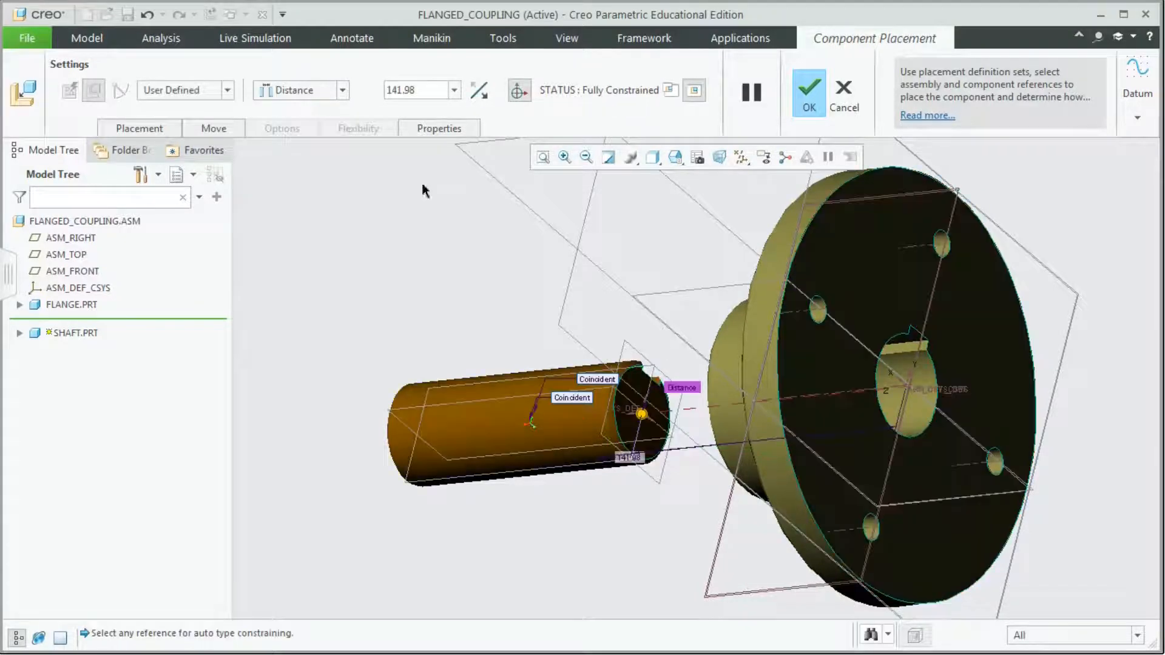
{"action": "type", "text": "0"}
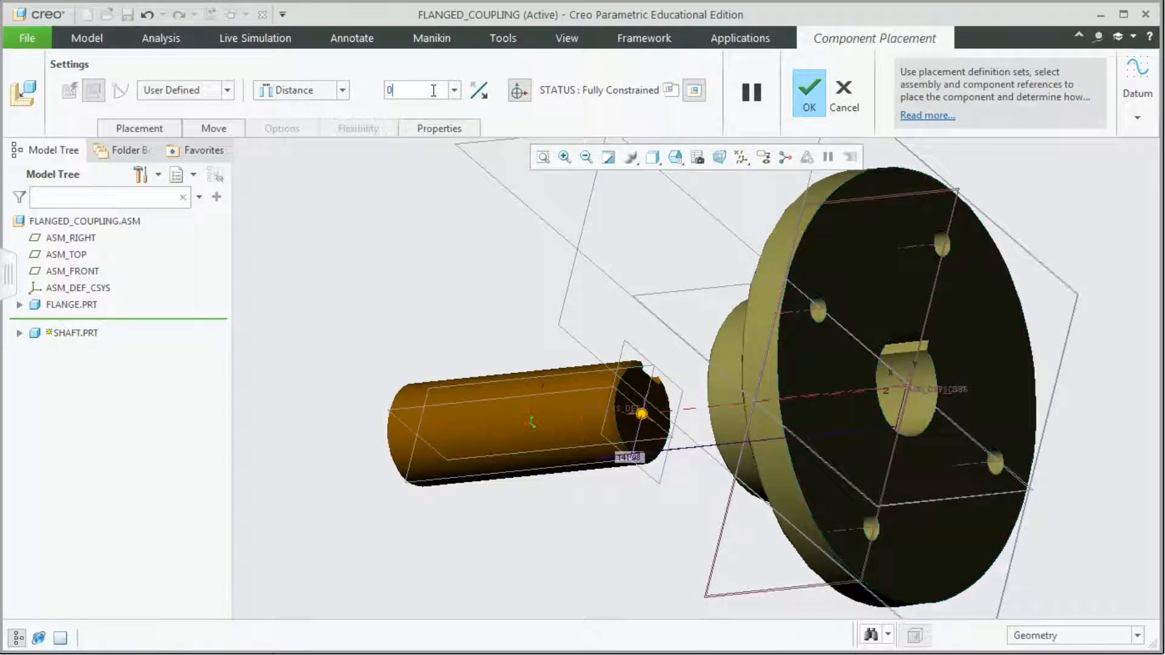
{"action": "key", "text": "Return"}
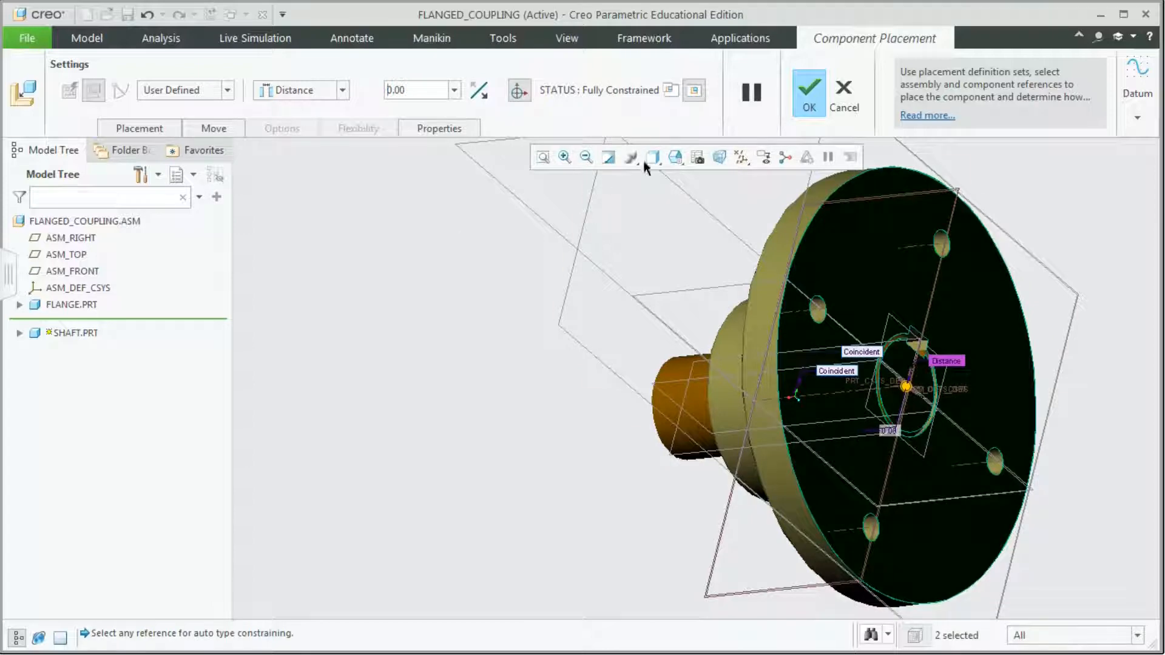
{"action": "left_click", "coordinate": [809, 108]}
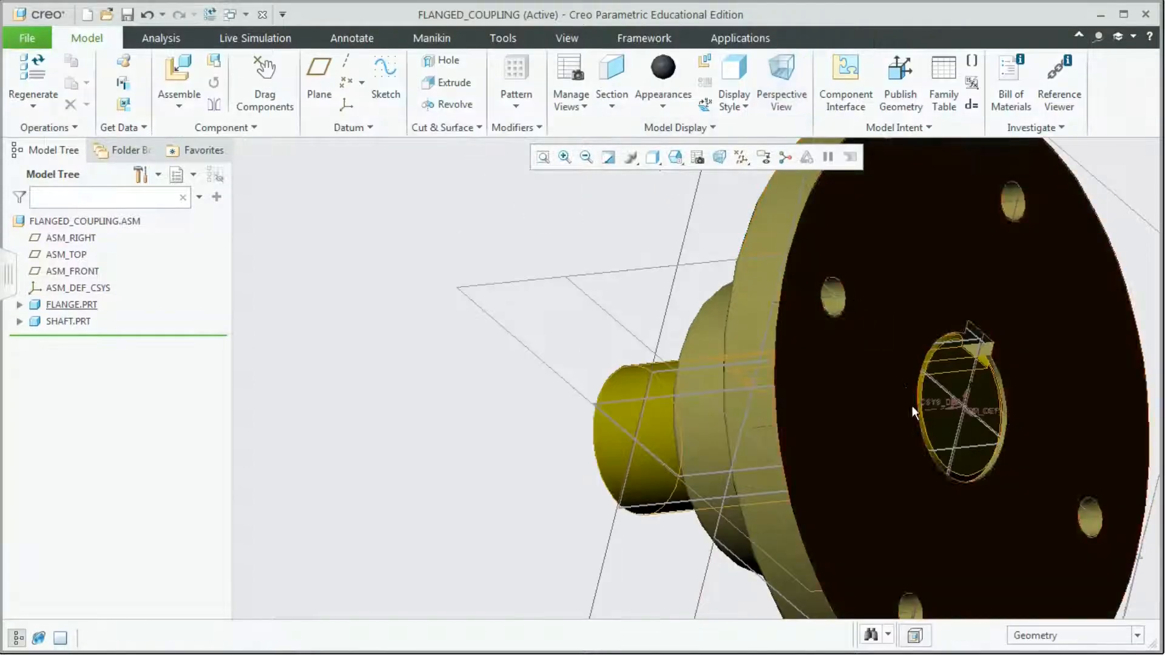
- Orient the view to RIGHT and insert taper_key.prt into the assembly
{"action": "mouse_move", "coordinate": [995, 395]}
{"action": "middle_mouse_down"}
{"action": "mouse_move", "coordinate": [939, 359]}
{"action": "mouse_move", "coordinate": [986, 435]}
{"action": "mouse_move", "coordinate": [1017, 437]}
{"action": "mouse_move", "coordinate": [1029, 483]}
{"action": "mouse_move", "coordinate": [998, 479]}
{"action": "middle_mouse_up"}
{"action": "scroll", "coordinate": [794, 486], "scroll_direction": "down", "scroll_amount": 3}
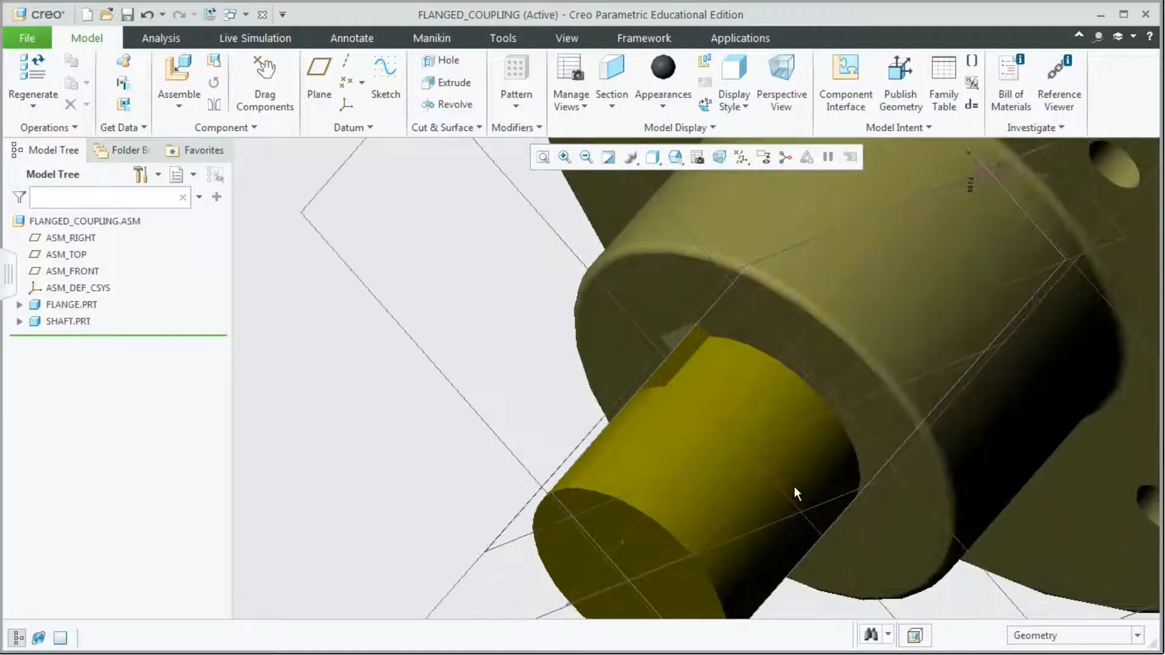
{"action": "scroll", "coordinate": [788, 486], "scroll_direction": "up", "scroll_amount": 6}
{"action": "left_click", "coordinate": [675, 157]}
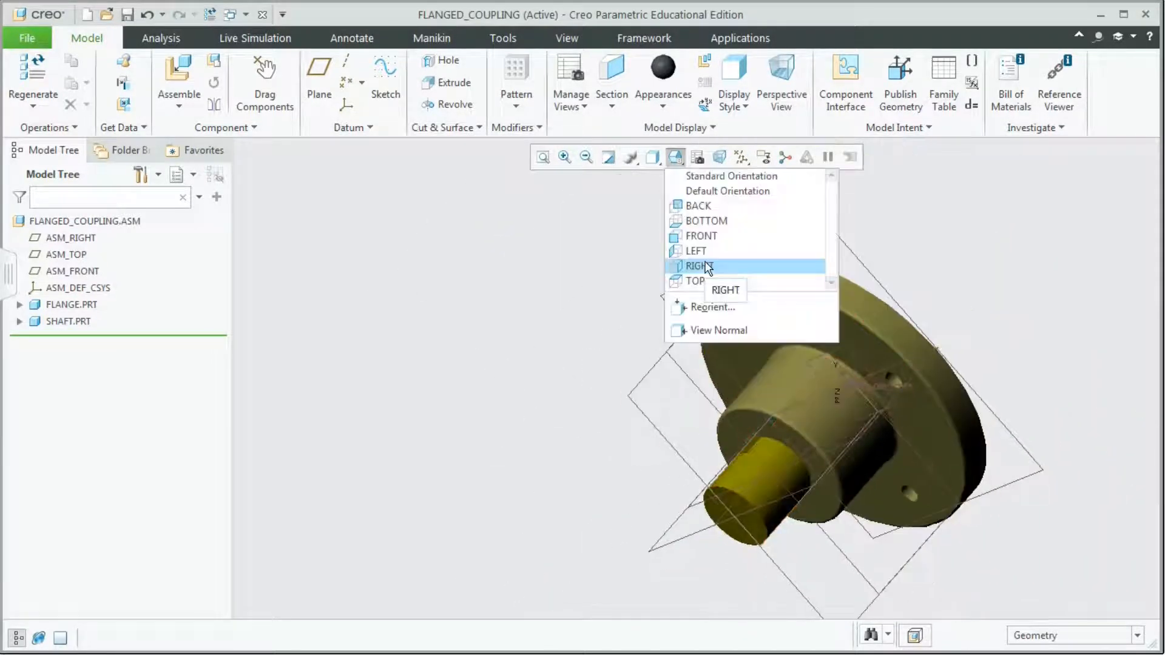
{"action": "left_click", "coordinate": [698, 265]}
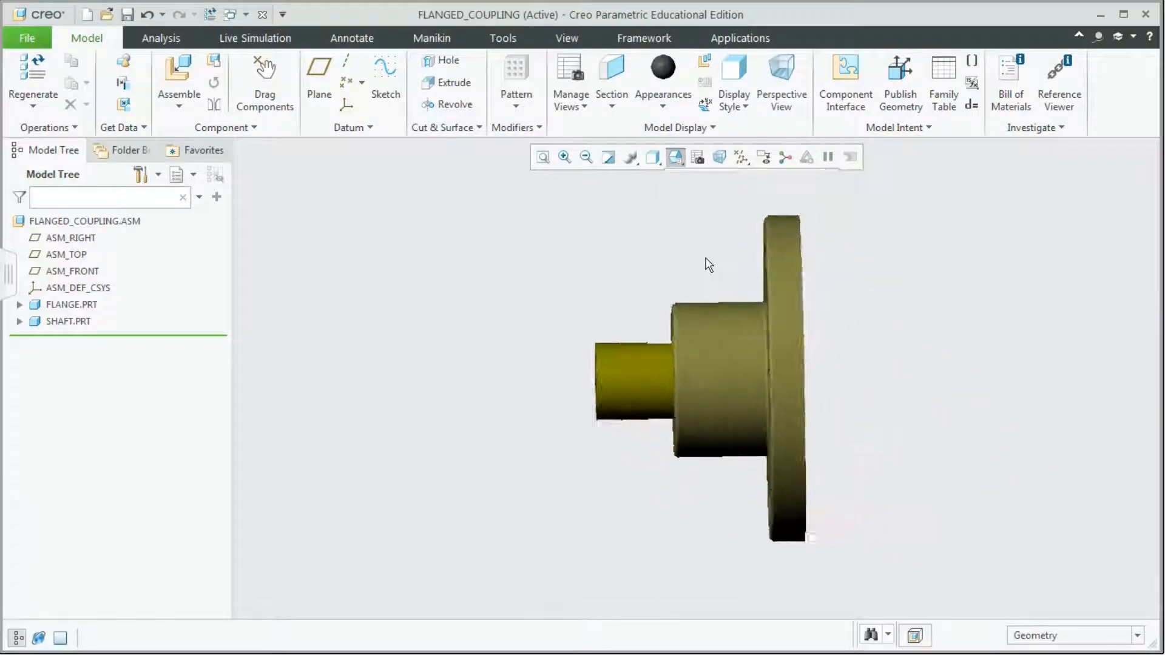
{"action": "scroll", "coordinate": [417, 265], "scroll_direction": "up", "scroll_amount": 1}
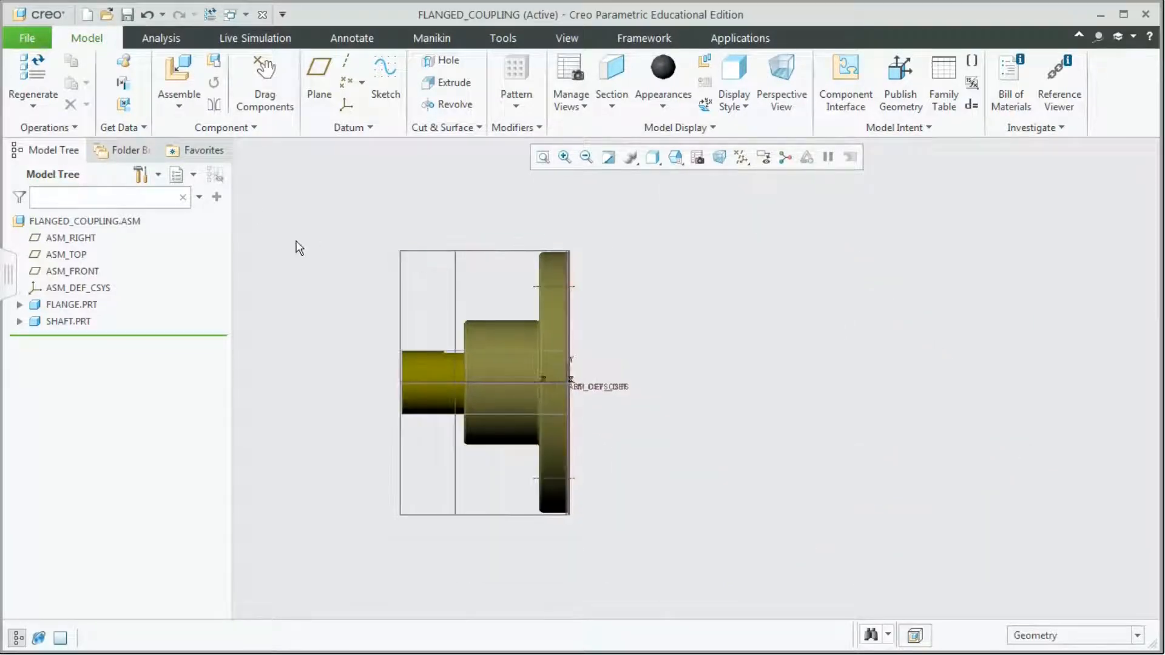
{"action": "left_click", "coordinate": [179, 108]}
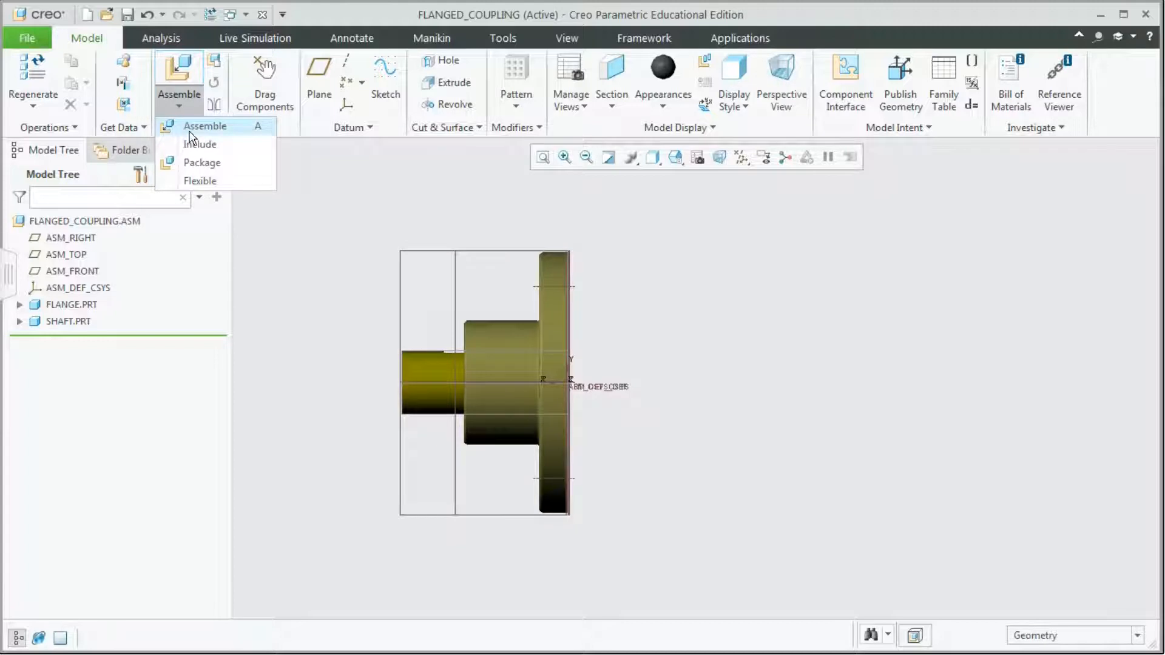
{"action": "left_click", "coordinate": [189, 128]}
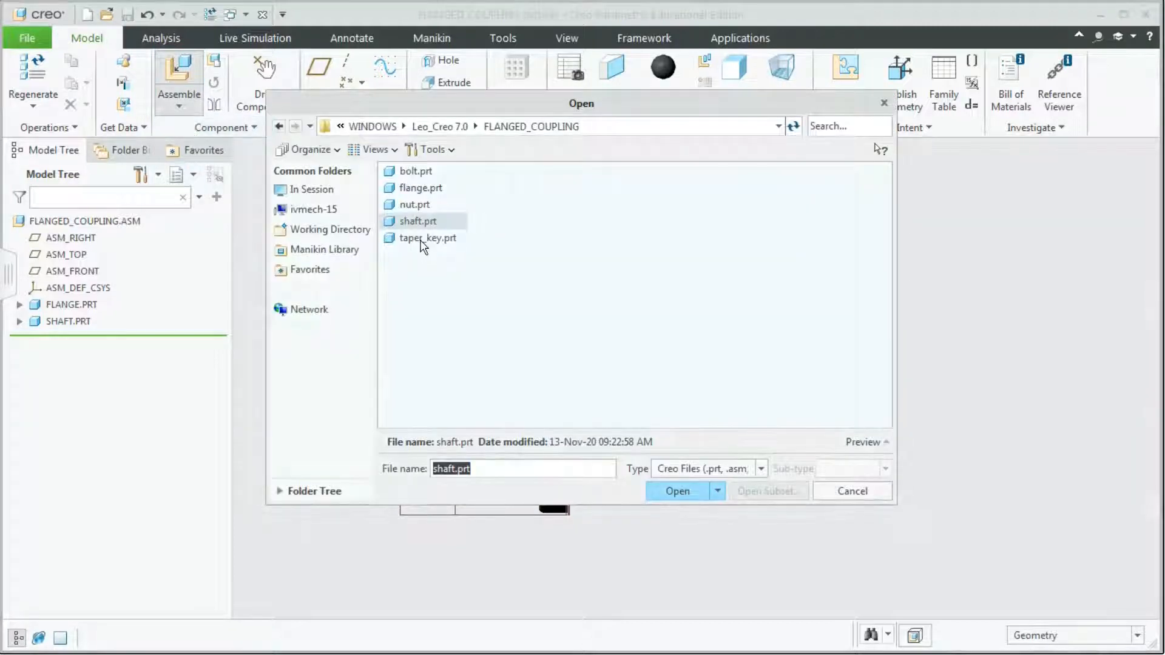
{"action": "left_click", "coordinate": [423, 240]}
{"action": "left_click", "coordinate": [684, 493]}
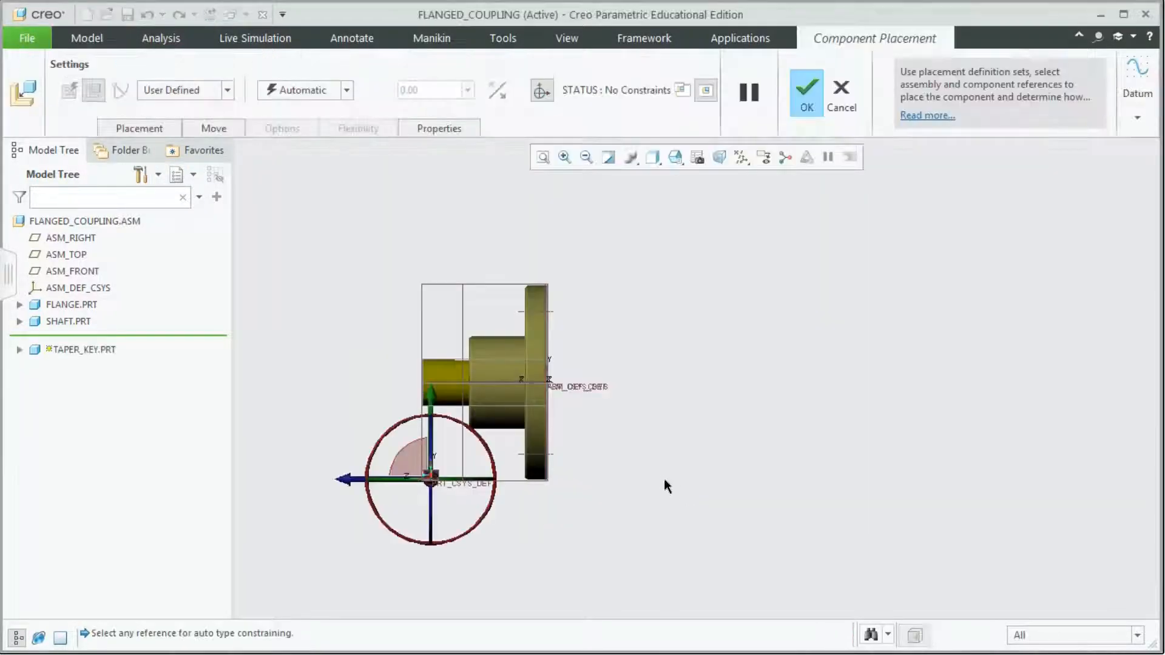
{"action": "scroll", "coordinate": [393, 482], "scroll_direction": "down", "scroll_amount": 6}
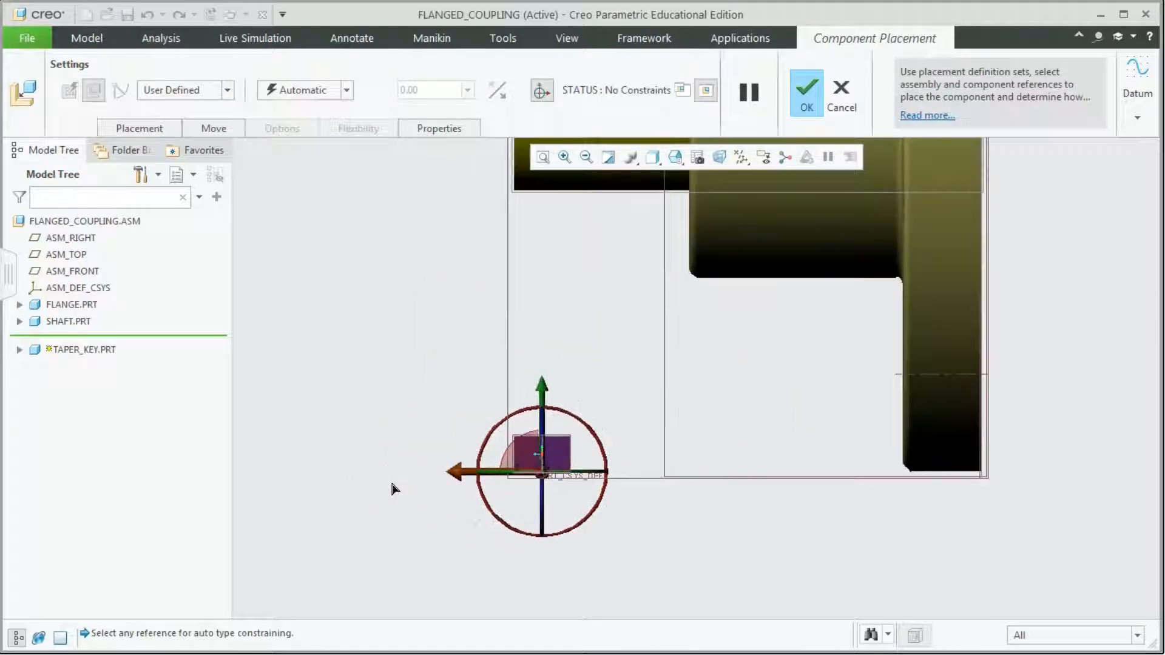
- Rotate the taper key to lie parallel to the shaft and move it clear of the shaft's free end
{"action": "middle_click_drag", "start_coordinate": [438, 424], "coordinate": [721, 574]}
{"action": "scroll", "coordinate": [721, 570], "scroll_direction": "up", "scroll_amount": 2}
{"action": "left_click_drag", "start_coordinate": [736, 579], "coordinate": [791, 577]}
{"action": "left_click_drag", "start_coordinate": [783, 507], "coordinate": [534, 415]}
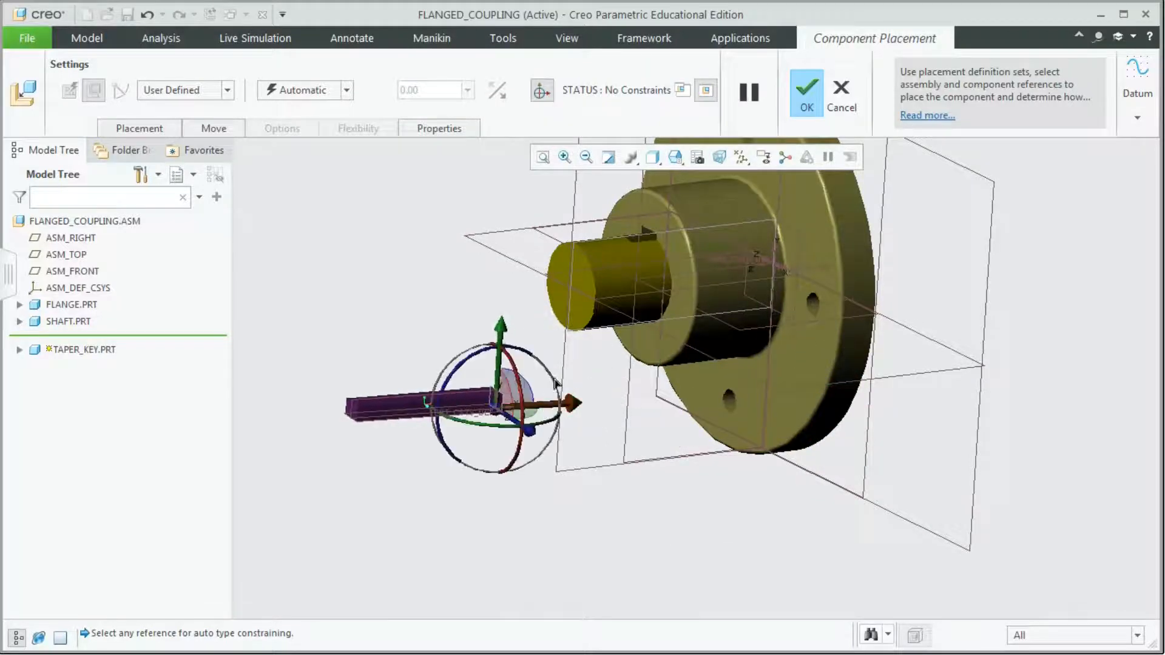
{"action": "left_click_drag", "start_coordinate": [505, 347], "coordinate": [509, 283]}
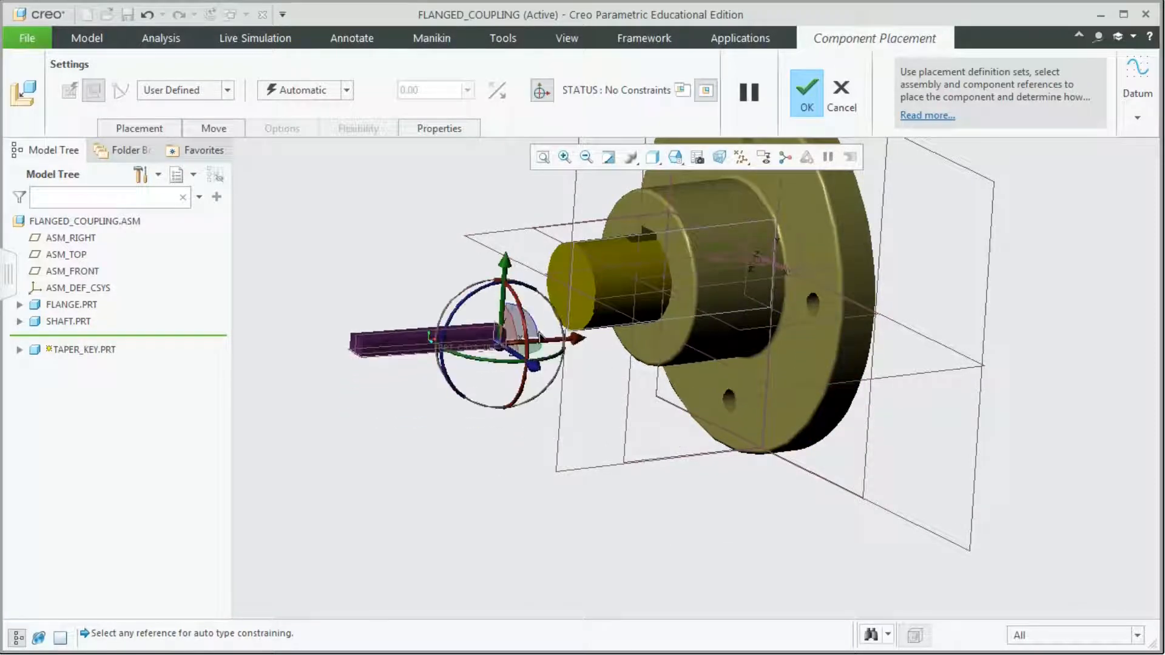
{"action": "left_click_drag", "start_coordinate": [548, 342], "coordinate": [515, 340]}
{"action": "scroll", "coordinate": [399, 326], "scroll_direction": "down", "scroll_amount": 4}
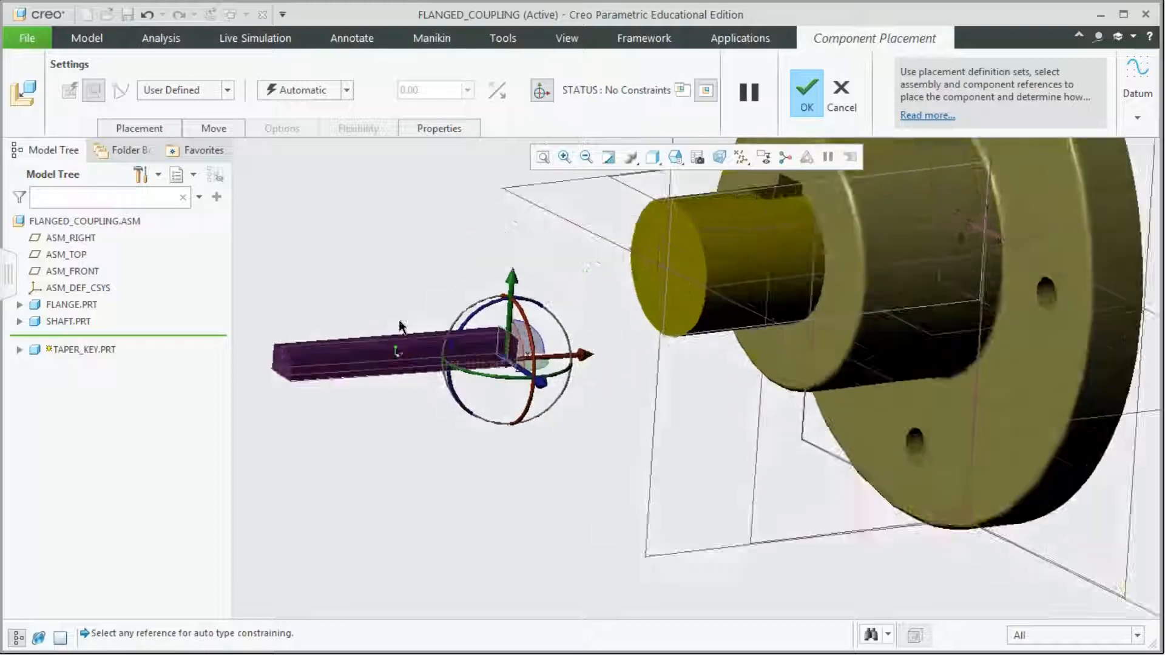
{"action": "left_click_drag", "start_coordinate": [508, 289], "coordinate": [509, 188]}
{"action": "scroll", "coordinate": [483, 351], "scroll_direction": "up", "scroll_amount": 5}
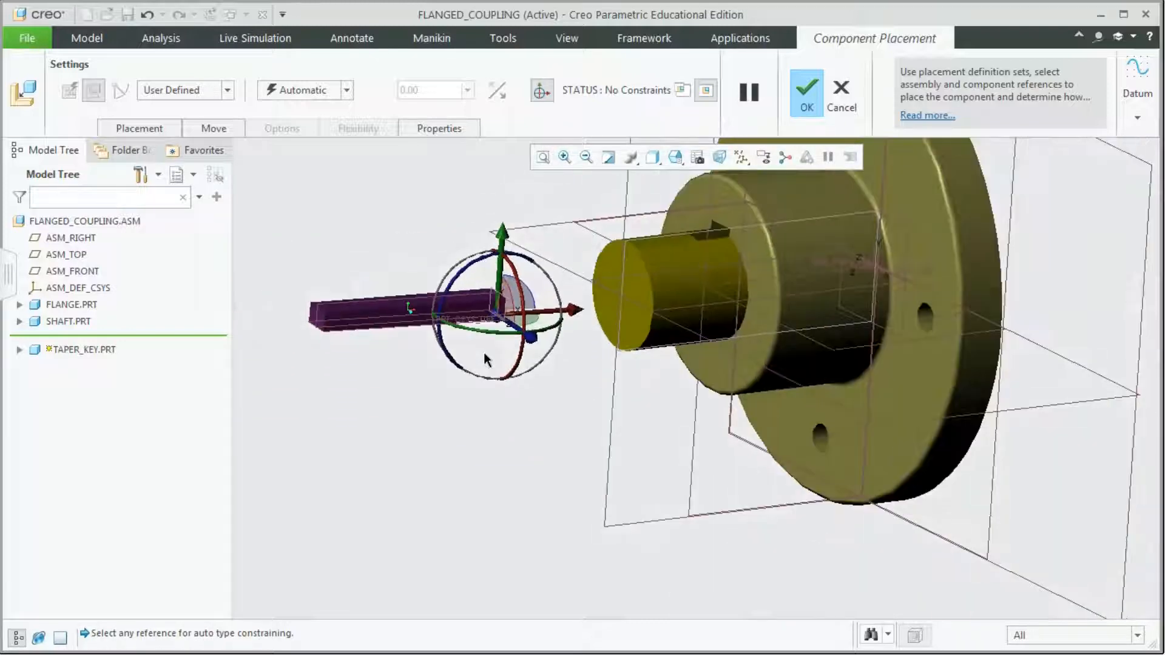
- Make the taper key's long bottom face coincident with the floor of the shaft's keyway
{"action": "scroll", "coordinate": [540, 205], "scroll_direction": "down", "scroll_amount": 3}
{"action": "middle_click_drag", "start_coordinate": [540, 205], "coordinate": [559, 225]}
{"action": "scroll", "coordinate": [559, 188], "scroll_direction": "down", "scroll_amount": 3}
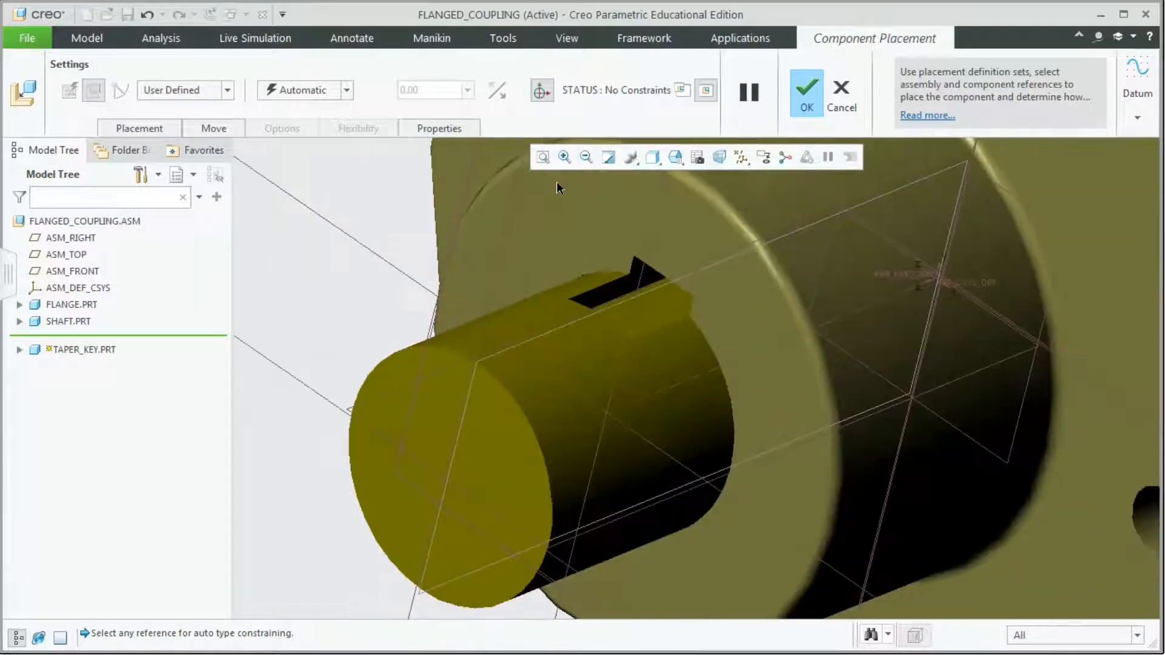
{"action": "left_click", "coordinate": [650, 318]}
{"action": "scroll", "coordinate": [454, 352], "scroll_direction": "up", "scroll_amount": 3}
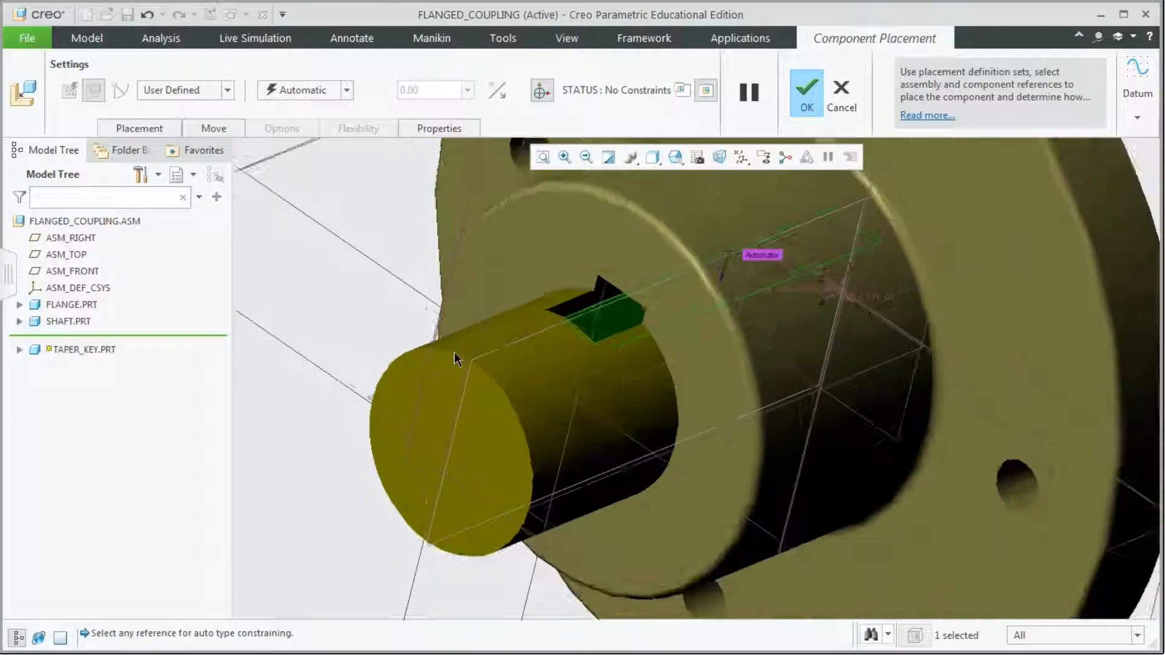
{"action": "scroll", "coordinate": [454, 352], "scroll_direction": "up", "scroll_amount": 2}
{"action": "mouse_move", "coordinate": [500, 510]}
{"action": "middle_mouse_down"}
{"action": "mouse_move", "coordinate": [520, 513]}
{"action": "mouse_move", "coordinate": [525, 482]}
{"action": "middle_mouse_up"}
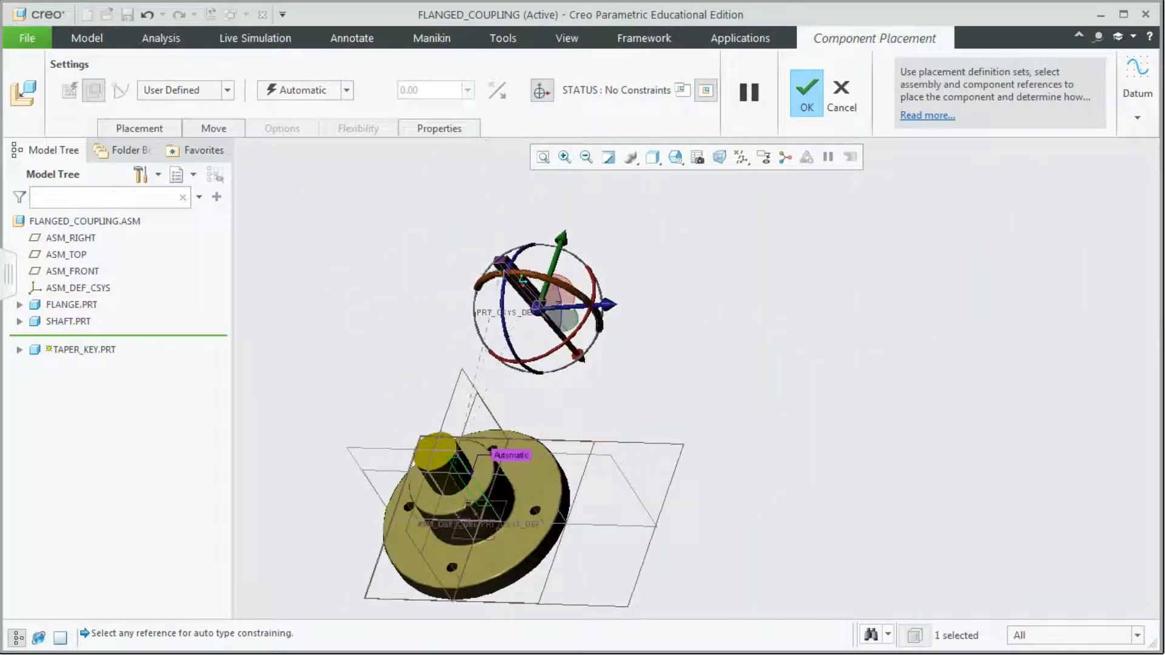
{"action": "scroll", "coordinate": [499, 278], "scroll_direction": "down", "scroll_amount": 4}
{"action": "scroll", "coordinate": [499, 277], "scroll_direction": "down", "scroll_amount": 2}
{"action": "scroll", "coordinate": [498, 340], "scroll_direction": "down", "scroll_amount": 2}
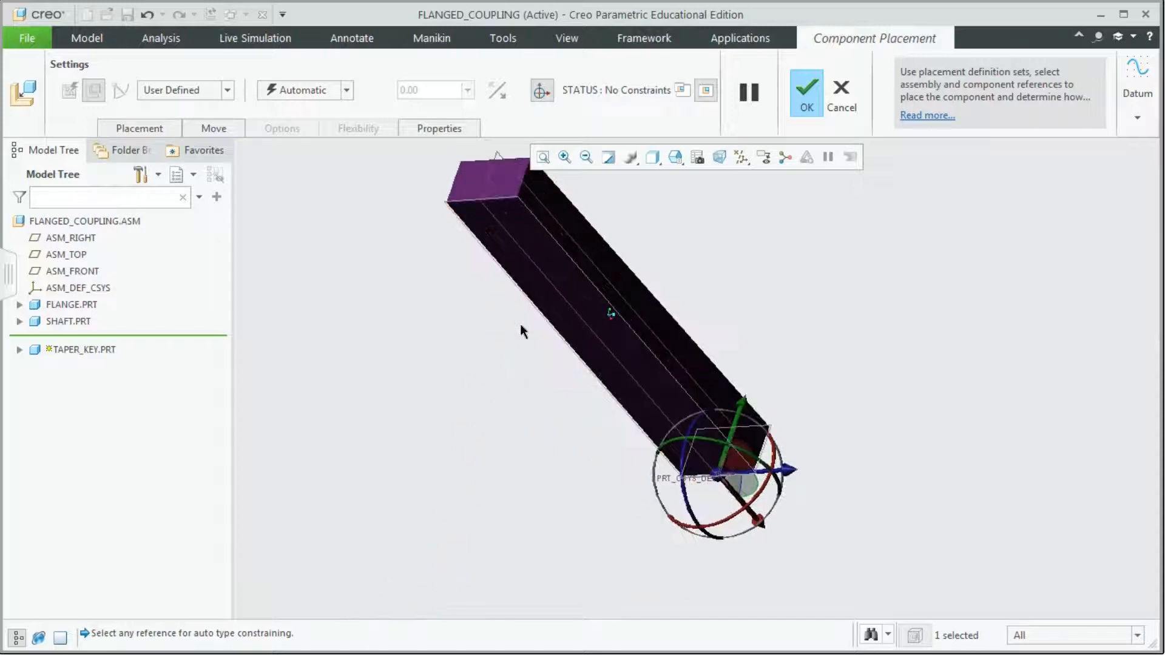
{"action": "scroll", "coordinate": [556, 274], "scroll_direction": "down", "scroll_amount": 1}
{"action": "left_click", "coordinate": [563, 272]}
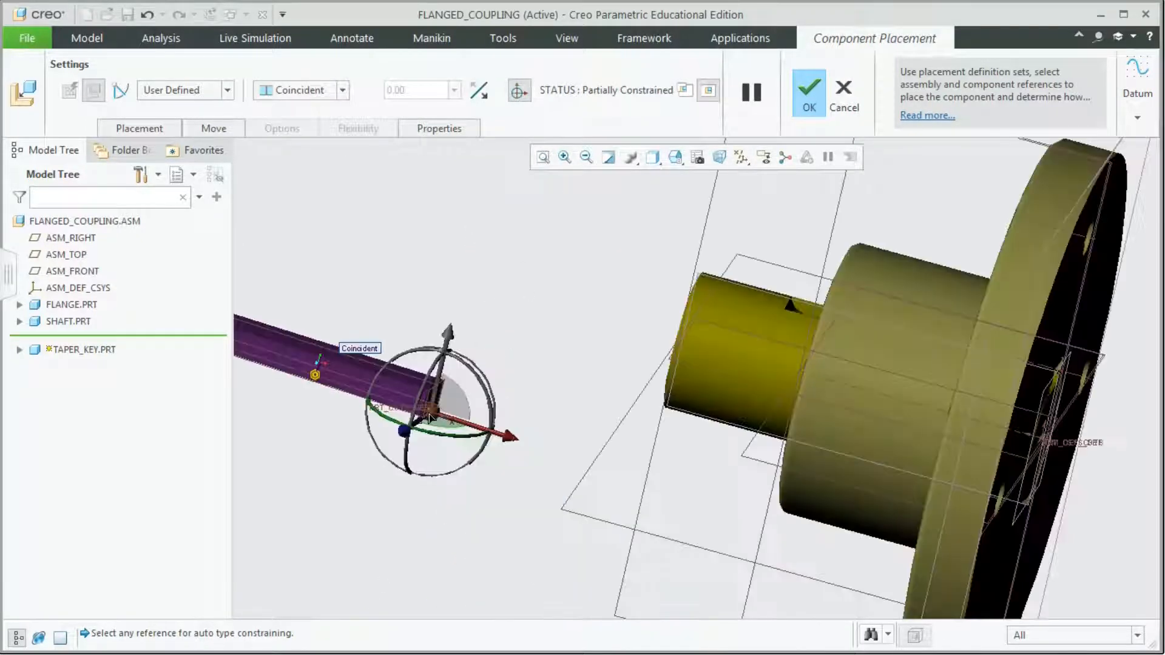
- Constrain the taper key's end datum plane to the datum plane at the flange's large flat face at a distance of 0
{"action": "scroll", "coordinate": [431, 418], "scroll_direction": "down", "scroll_amount": 4}
{"action": "scroll", "coordinate": [430, 419], "scroll_direction": "down", "scroll_amount": 3}
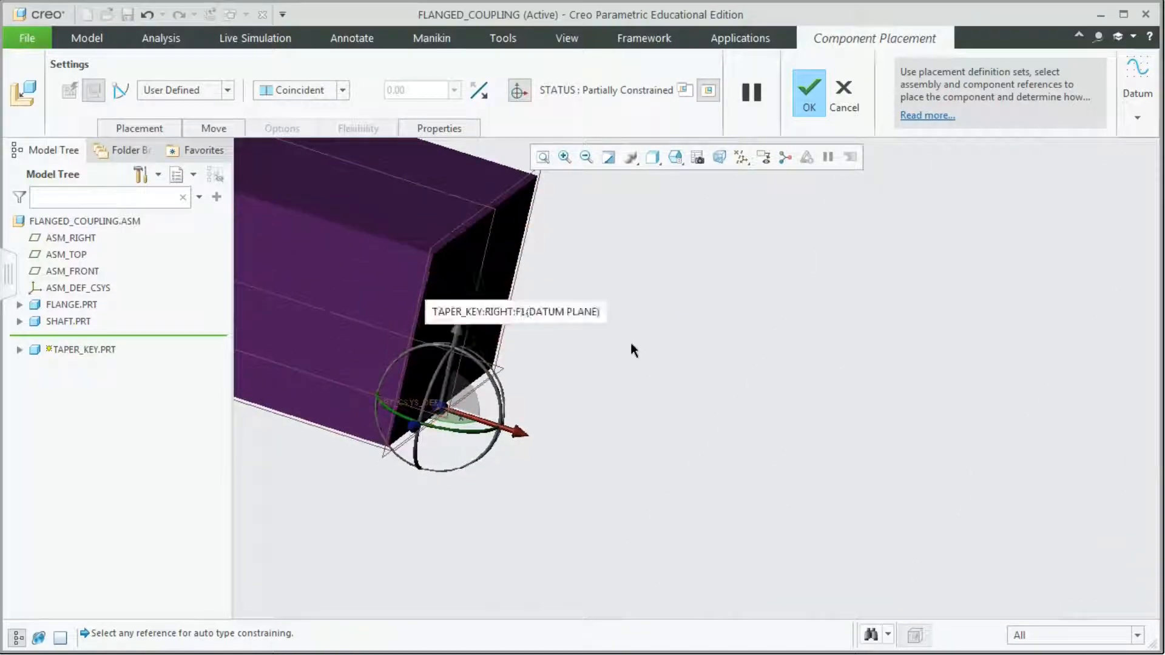
{"action": "left_click", "coordinate": [427, 299]}
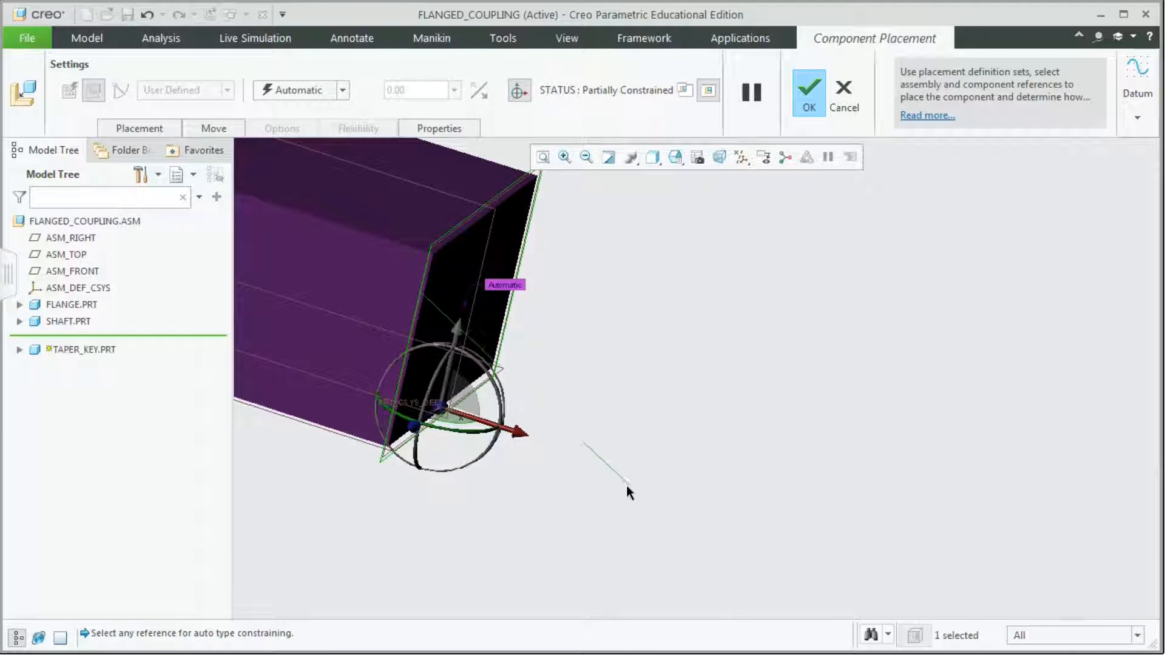
{"action": "scroll", "coordinate": [627, 487], "scroll_direction": "up", "scroll_amount": 5}
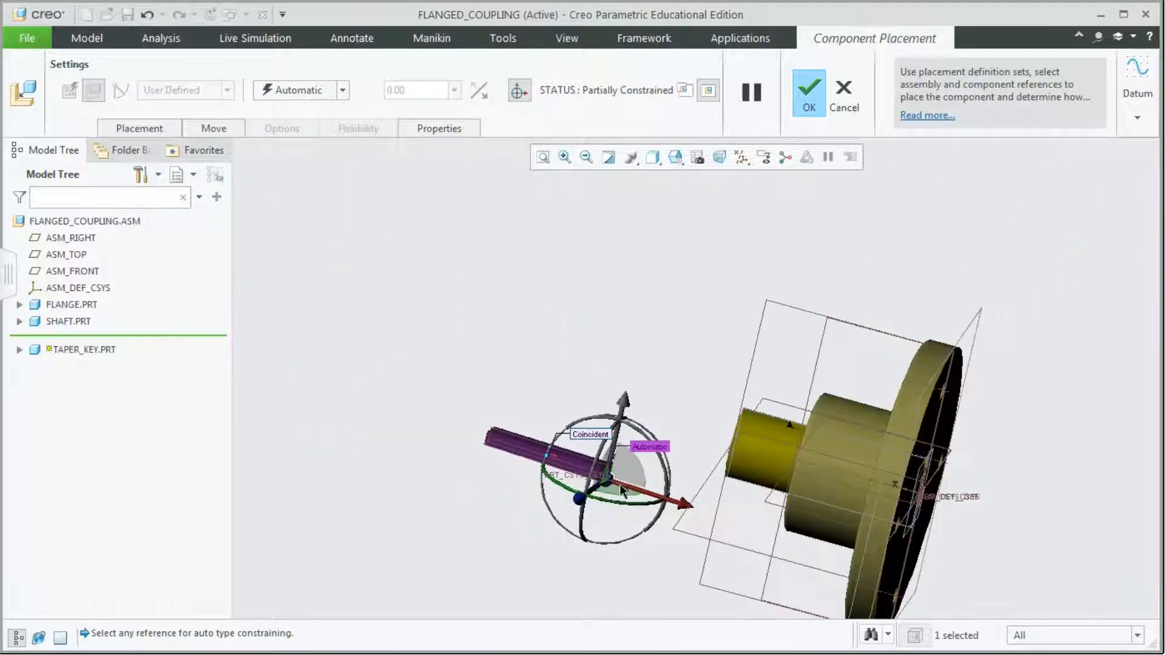
{"action": "scroll", "coordinate": [622, 490], "scroll_direction": "up", "scroll_amount": 2}
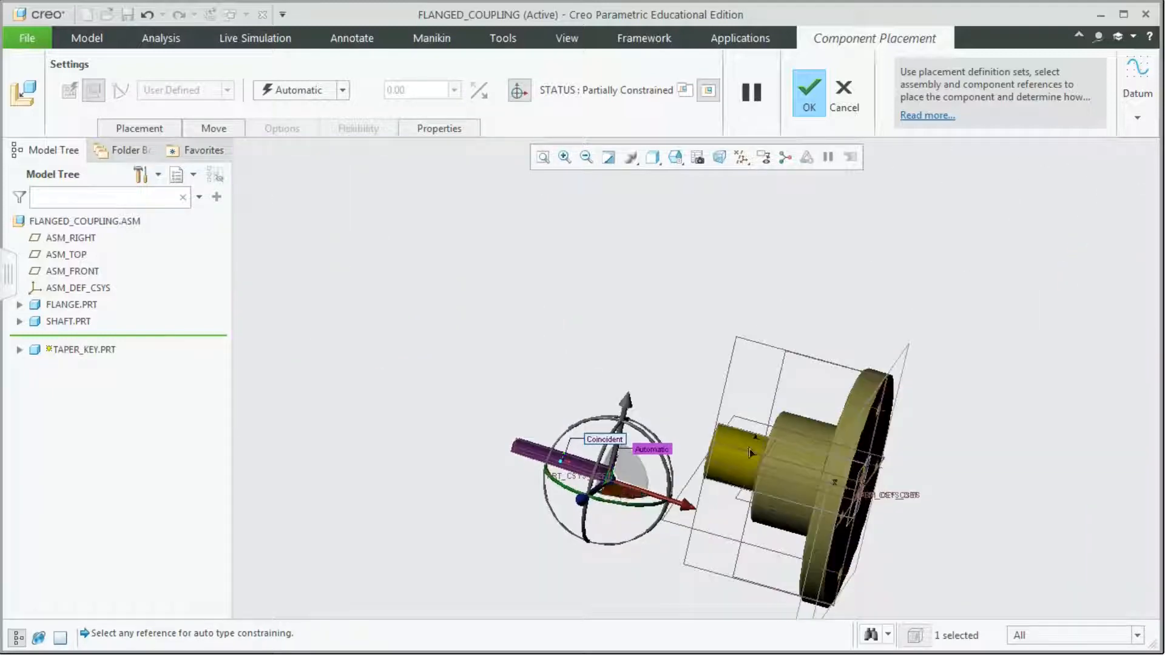
{"action": "left_click", "coordinate": [899, 361]}
{"action": "scroll", "coordinate": [813, 542], "scroll_direction": "down", "scroll_amount": 4}
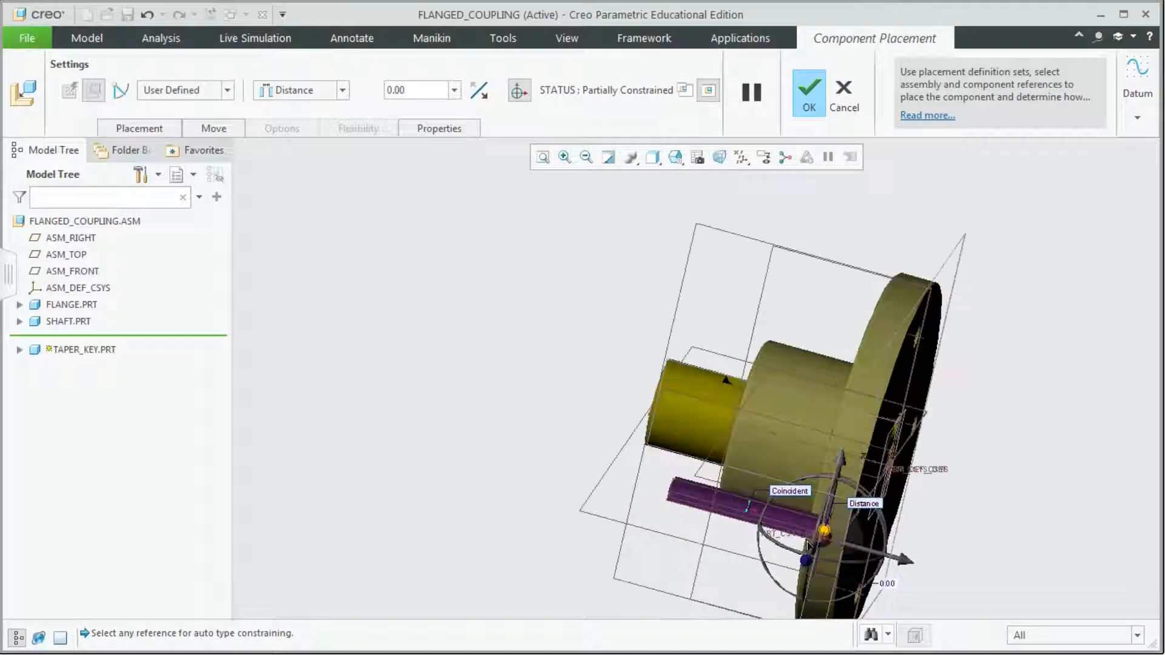
- Constrain the taper key's lengthwise centre datum plane to ASM_RIGHT at a distance of 0 and accept the placement
{"action": "scroll", "coordinate": [989, 564], "scroll_direction": "down", "scroll_amount": 4}
{"action": "middle_click_drag", "start_coordinate": [930, 395], "coordinate": [884, 419]}
{"action": "scroll", "coordinate": [884, 419], "scroll_direction": "up", "scroll_amount": 3}
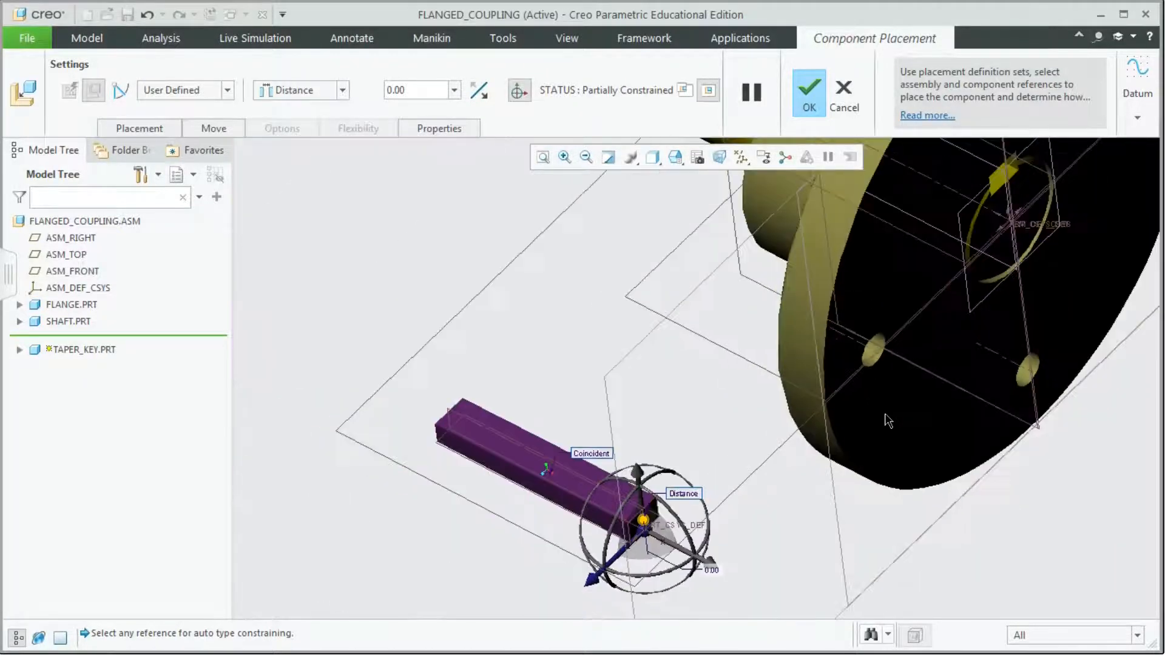
{"action": "scroll", "coordinate": [569, 522], "scroll_direction": "up", "scroll_amount": 3}
{"action": "left_click", "coordinate": [528, 465]}
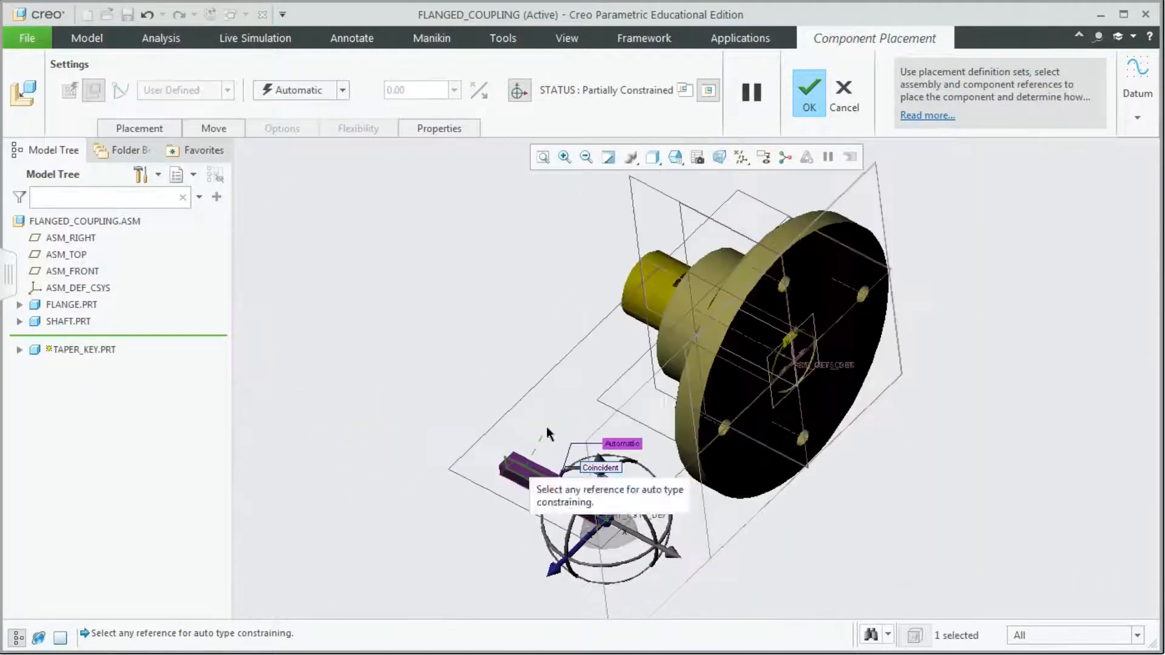
{"action": "left_click", "coordinate": [533, 476]}
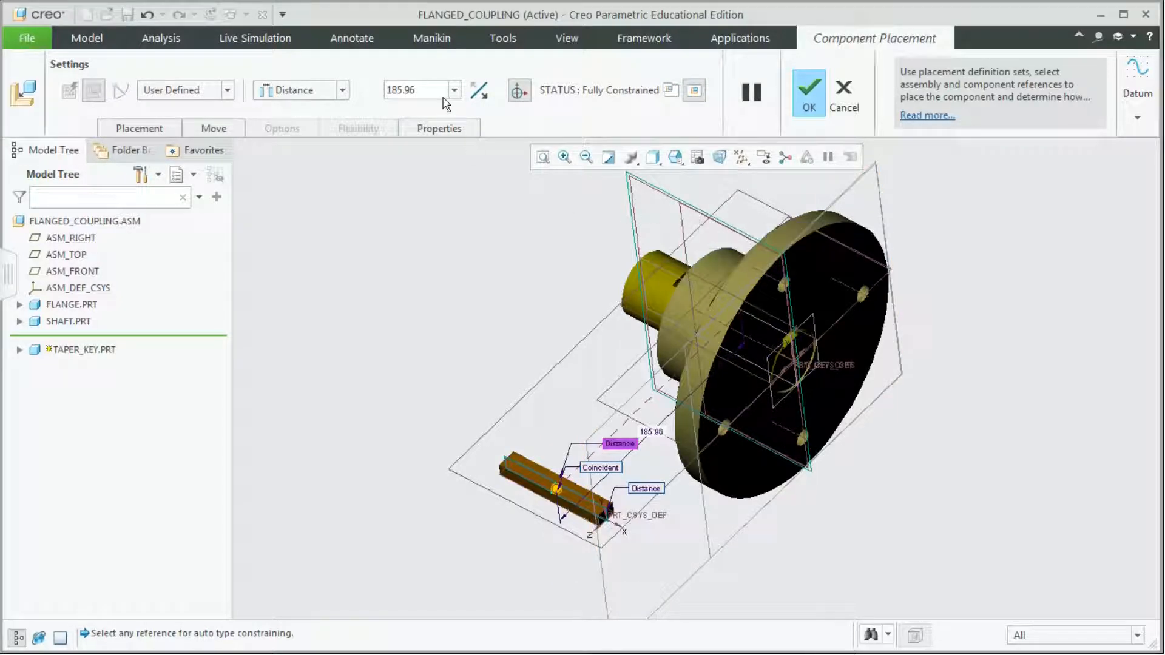
{"action": "key", "text": "Return"}
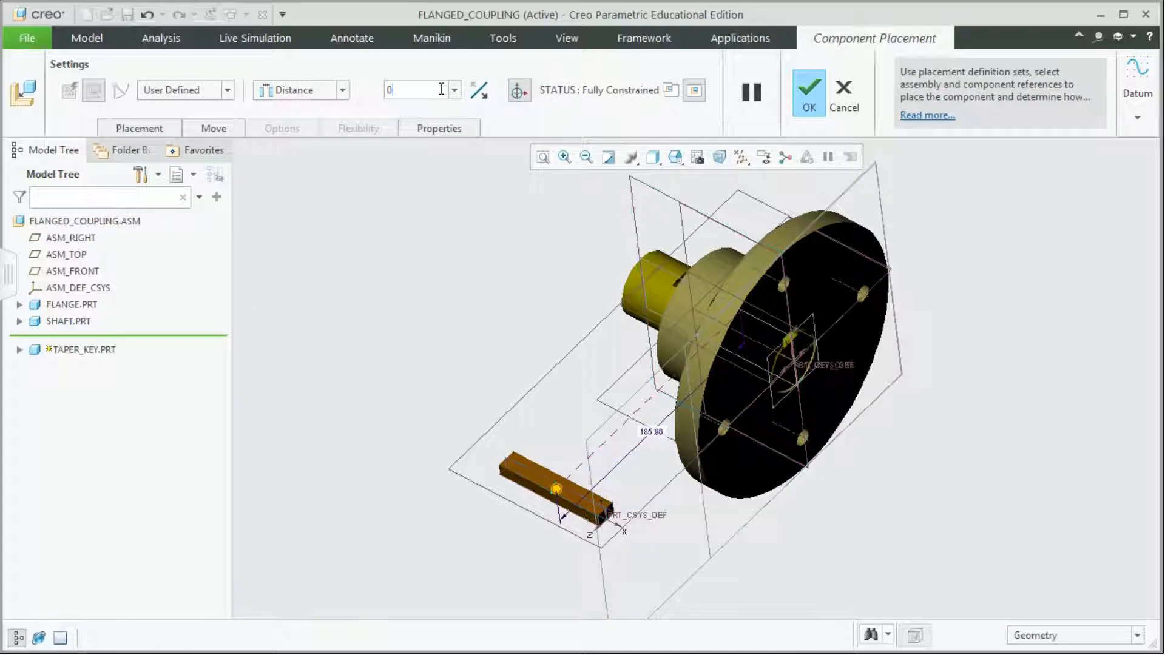
{"action": "scroll", "coordinate": [795, 388], "scroll_direction": "up", "scroll_amount": 5}
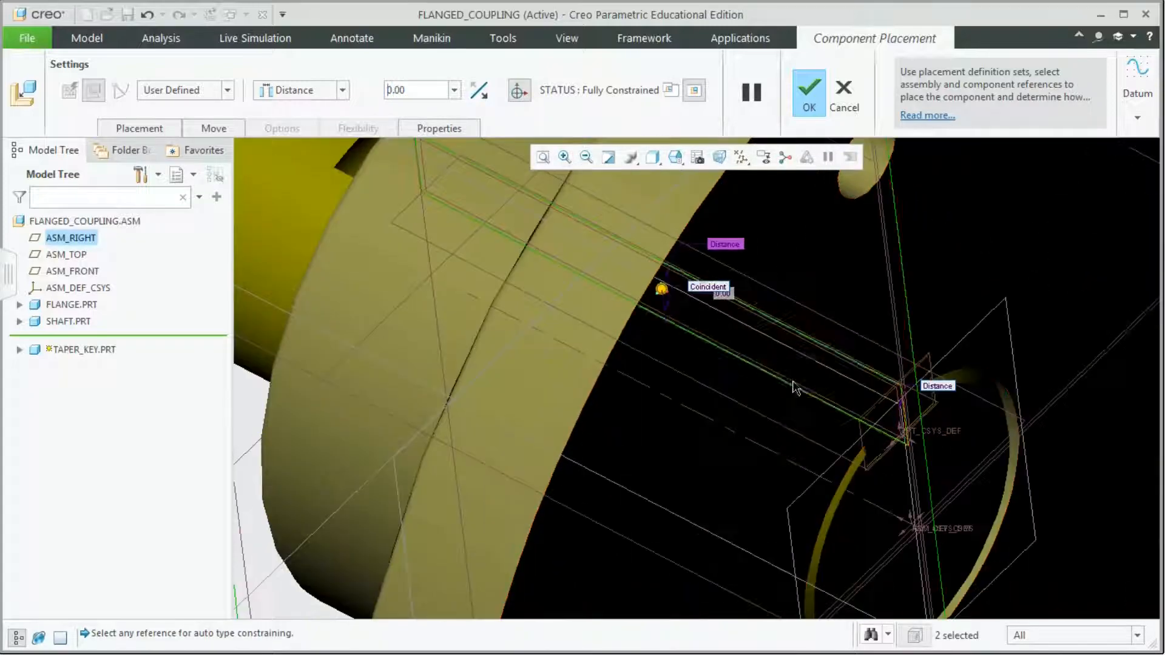
{"action": "mouse_move", "coordinate": [795, 388]}
{"action": "middle_mouse_down"}
{"action": "mouse_move", "coordinate": [930, 385]}
{"action": "mouse_move", "coordinate": [910, 394]}
{"action": "mouse_move", "coordinate": [923, 416]}
{"action": "mouse_move", "coordinate": [906, 403]}
{"action": "mouse_move", "coordinate": [978, 447]}
{"action": "mouse_move", "coordinate": [733, 330]}
{"action": "middle_mouse_up"}
{"action": "scroll", "coordinate": [733, 330], "scroll_direction": "up", "scroll_amount": 4}
{"action": "scroll", "coordinate": [734, 331], "scroll_direction": "down", "scroll_amount": 4}
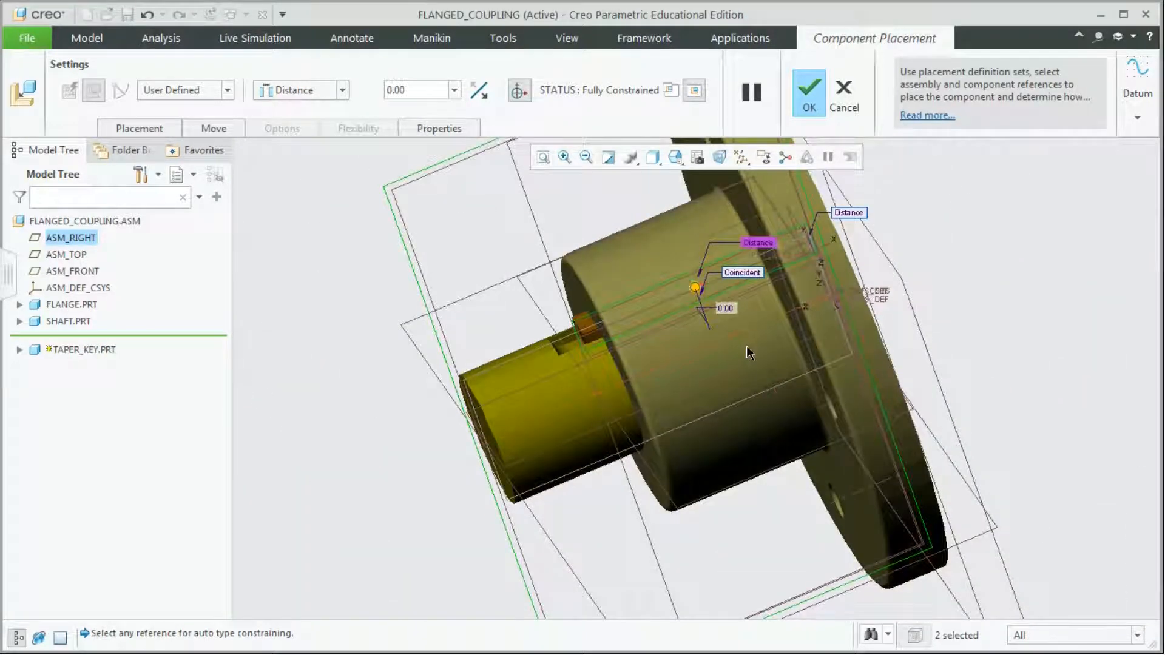
{"action": "middle_click", "coordinate": [746, 345]}
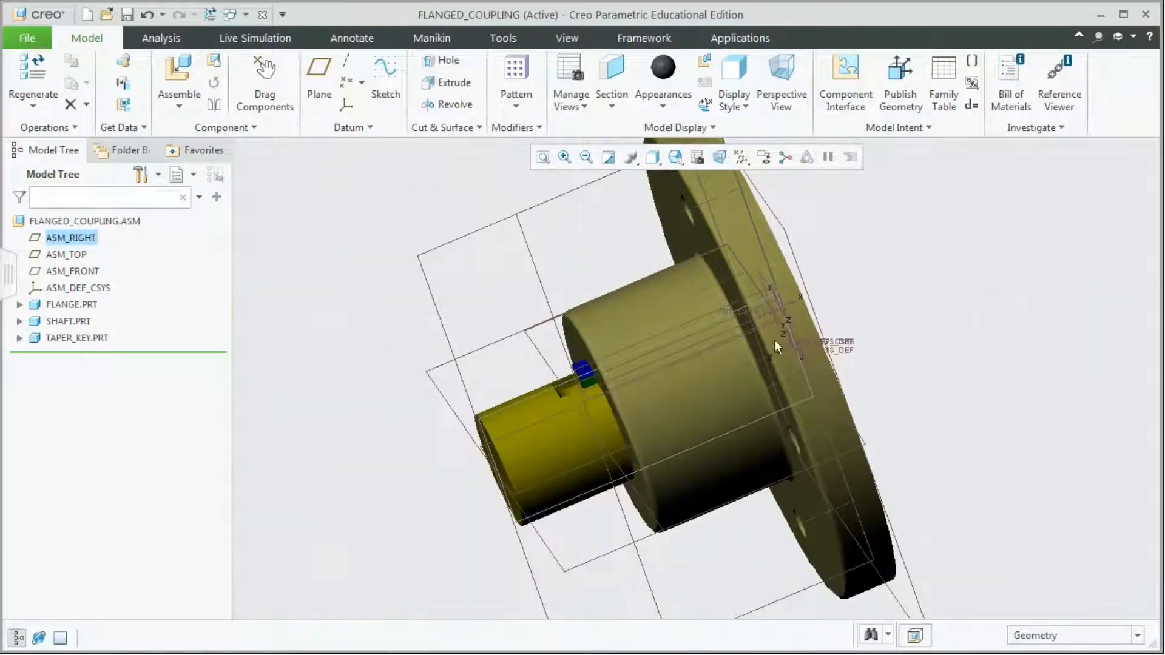
- Orient the view to RIGHT and insert a second flange.prt into the assembly
{"action": "scroll", "coordinate": [632, 330], "scroll_direction": "up", "scroll_amount": 5}
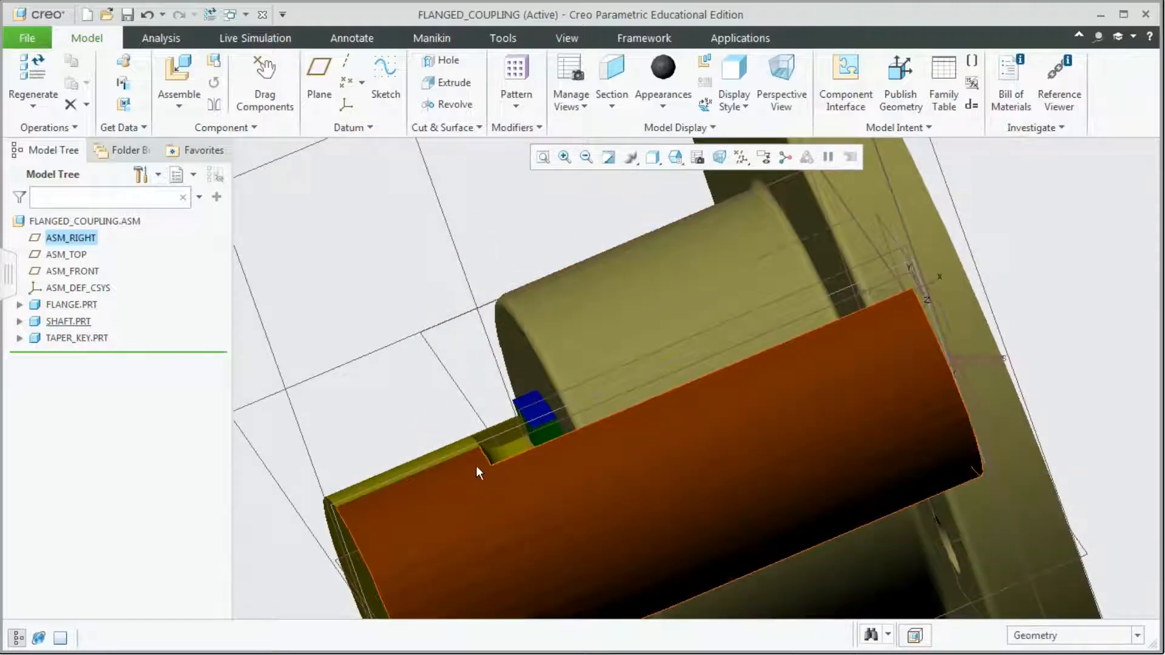
{"action": "scroll", "coordinate": [740, 299], "scroll_direction": "down", "scroll_amount": 5}
{"action": "left_click", "coordinate": [675, 157]}
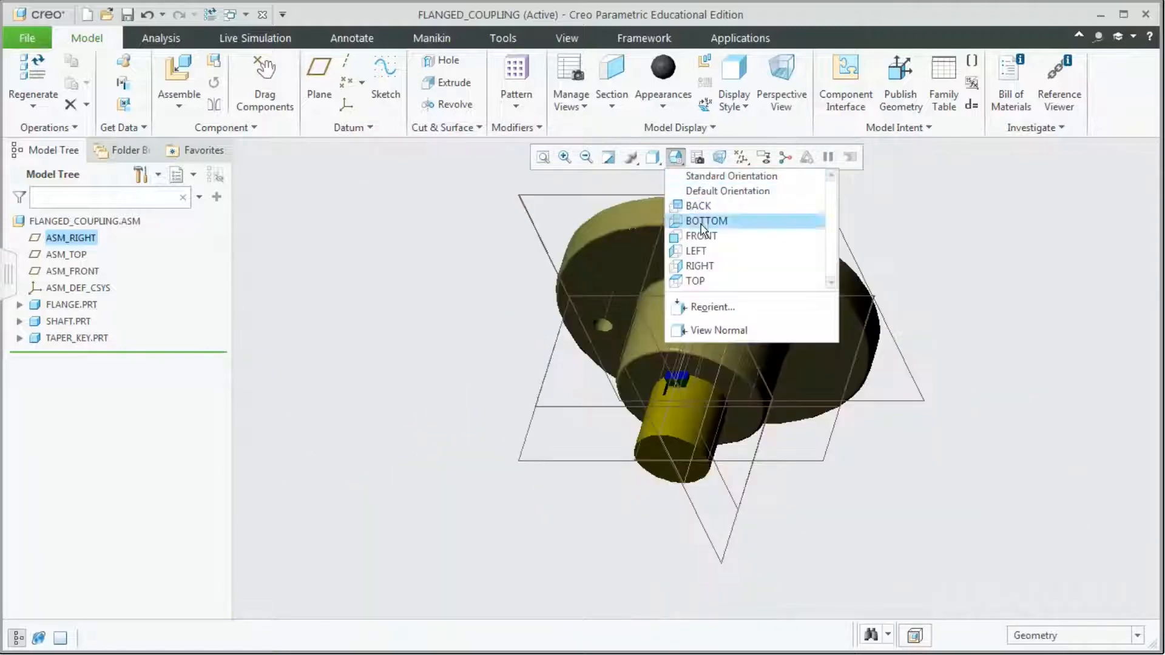
{"action": "left_click", "coordinate": [699, 267]}
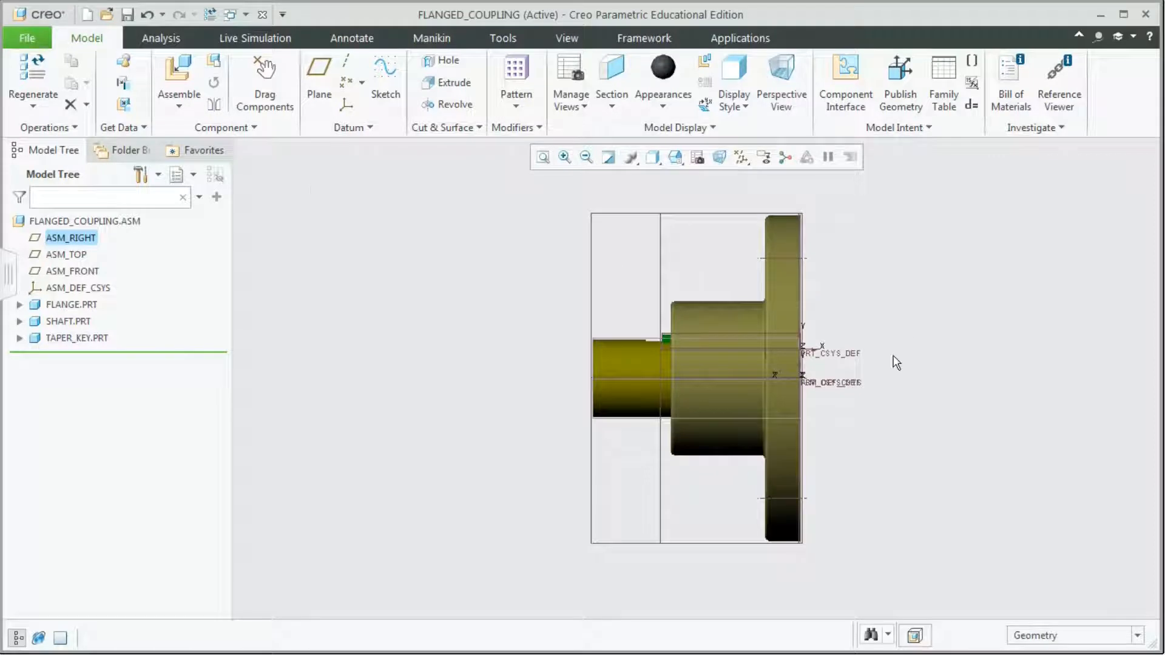
{"action": "left_click", "coordinate": [181, 109]}
{"action": "left_click", "coordinate": [205, 127]}
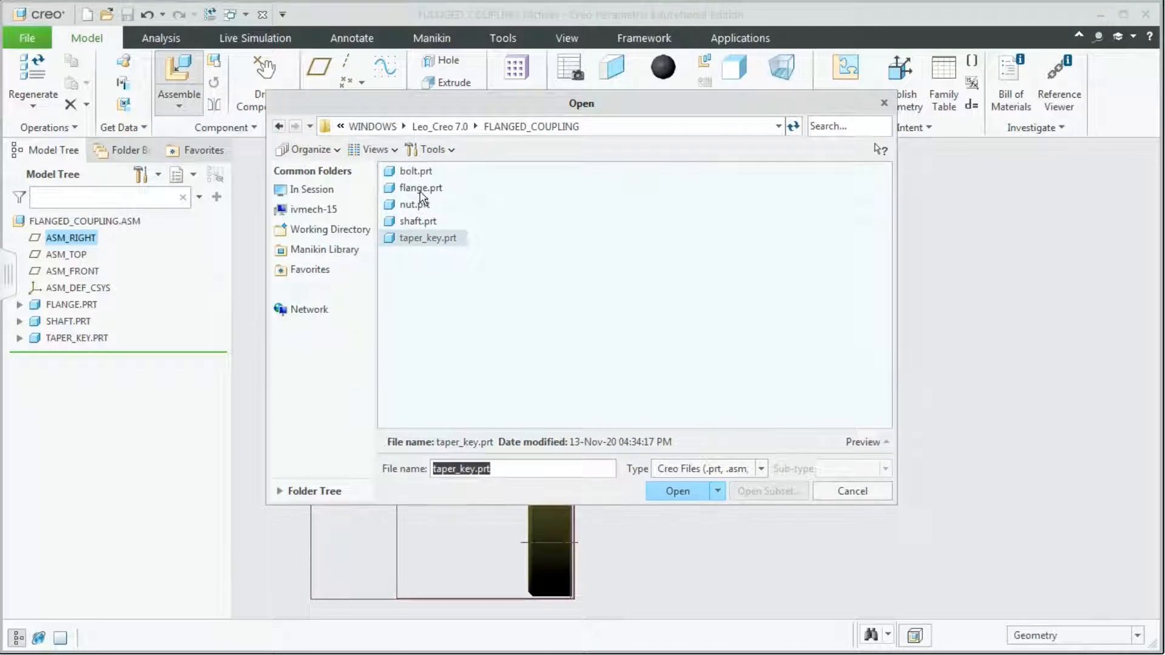
{"action": "left_click", "coordinate": [421, 190]}
{"action": "left_click", "coordinate": [663, 489]}
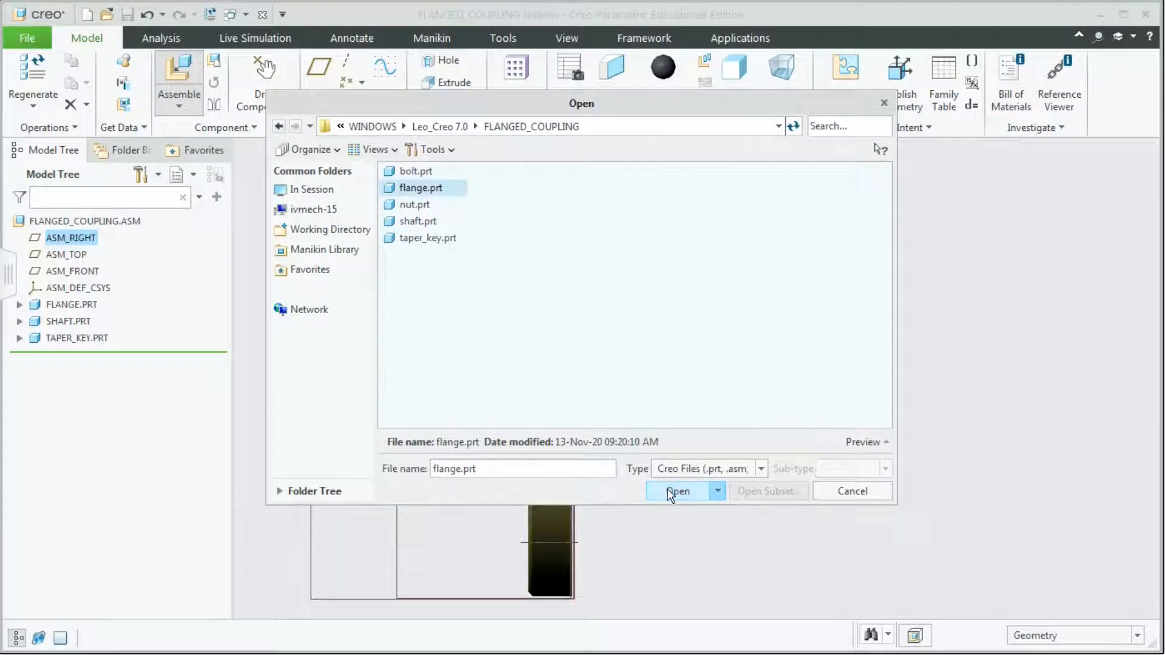
- Move the second flange beyond the first flange's large flat face and rotate it so the two large faces oppose each other
{"action": "left_click_drag", "start_coordinate": [381, 392], "coordinate": [609, 400]}
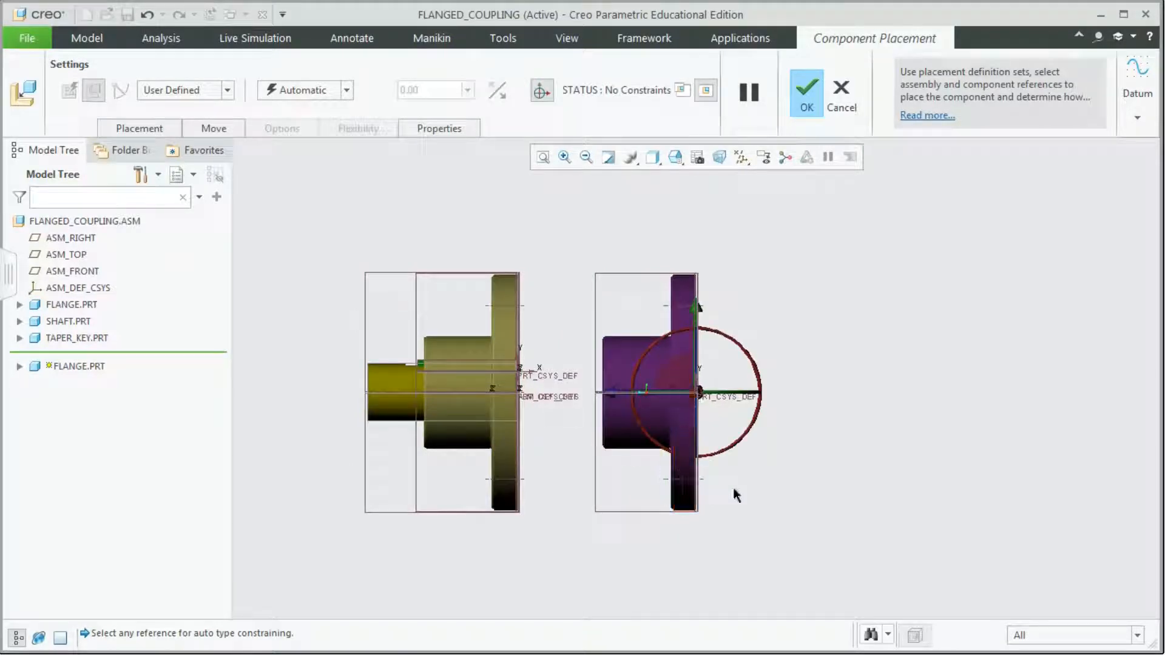
{"action": "key", "text": "ctrl+d"}
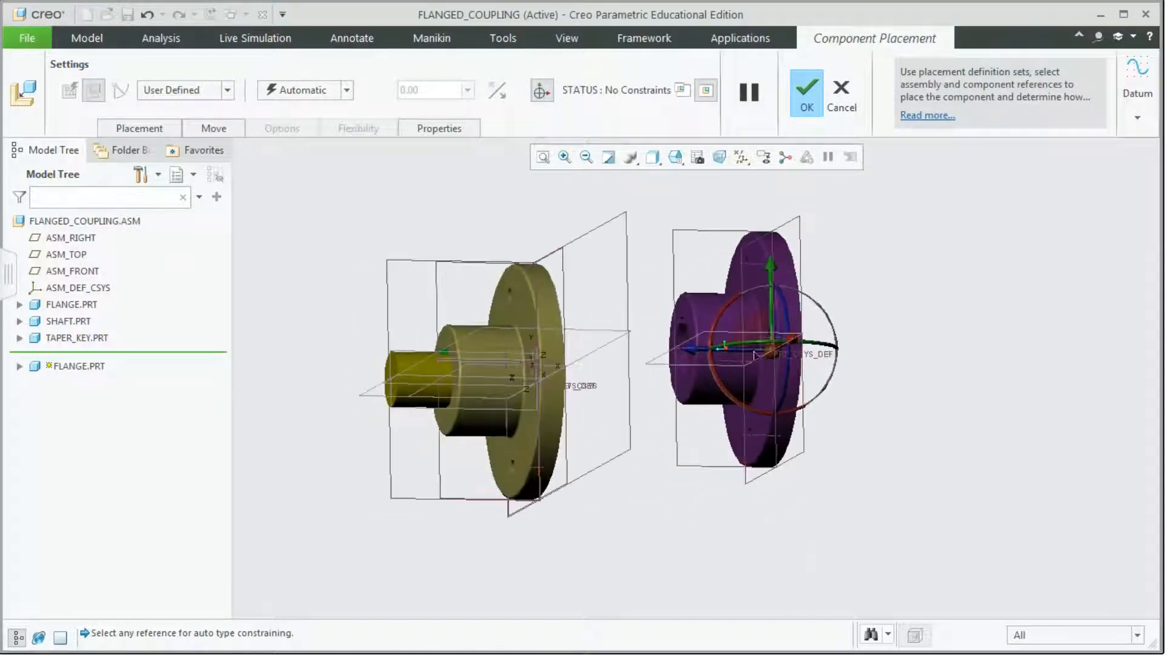
{"action": "left_click_drag", "start_coordinate": [738, 347], "coordinate": [796, 369]}
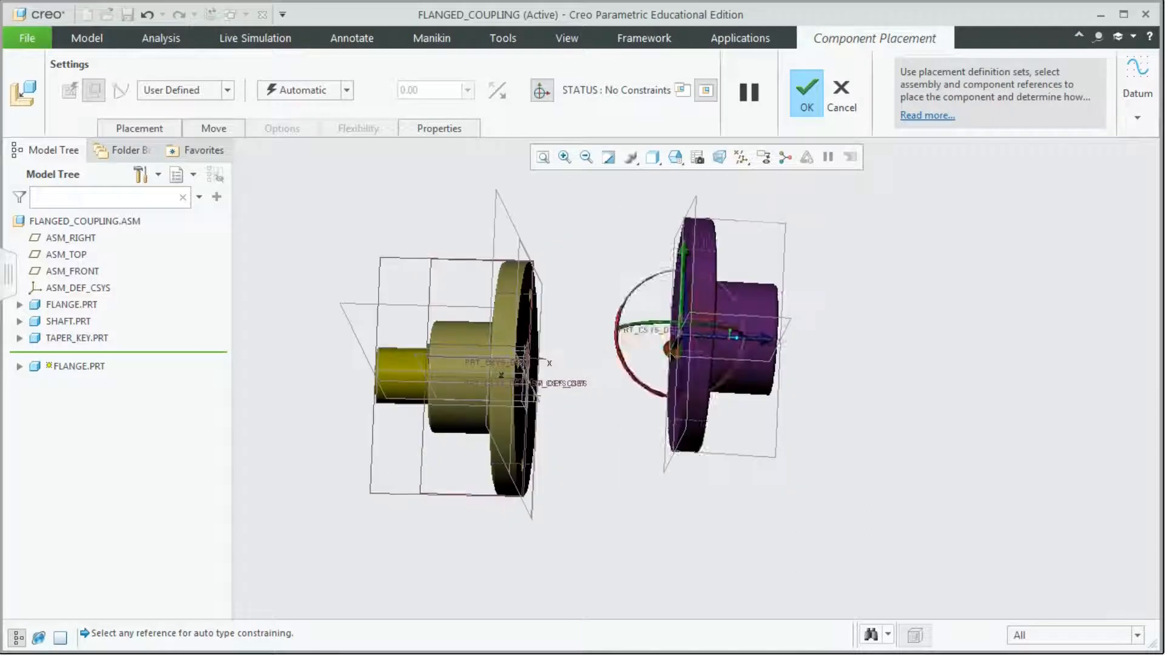
{"action": "left_click_drag", "start_coordinate": [668, 345], "coordinate": [631, 419]}
{"action": "scroll", "coordinate": [631, 393], "scroll_direction": "up", "scroll_amount": 4}
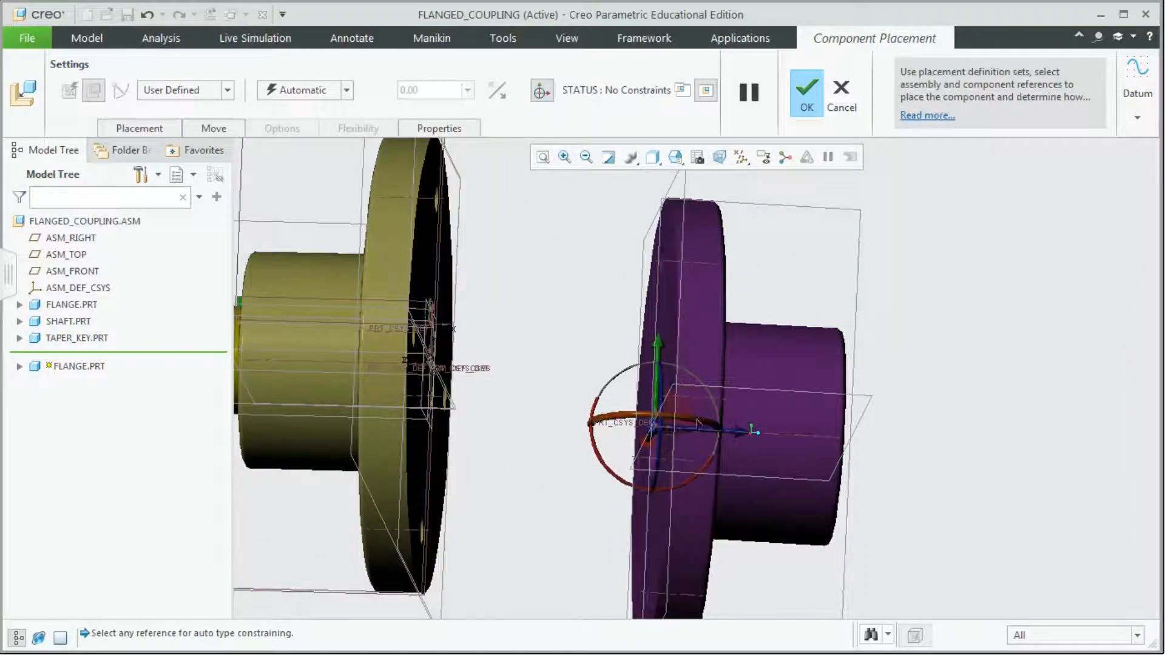
{"action": "left_click_drag", "start_coordinate": [699, 418], "coordinate": [693, 416]}
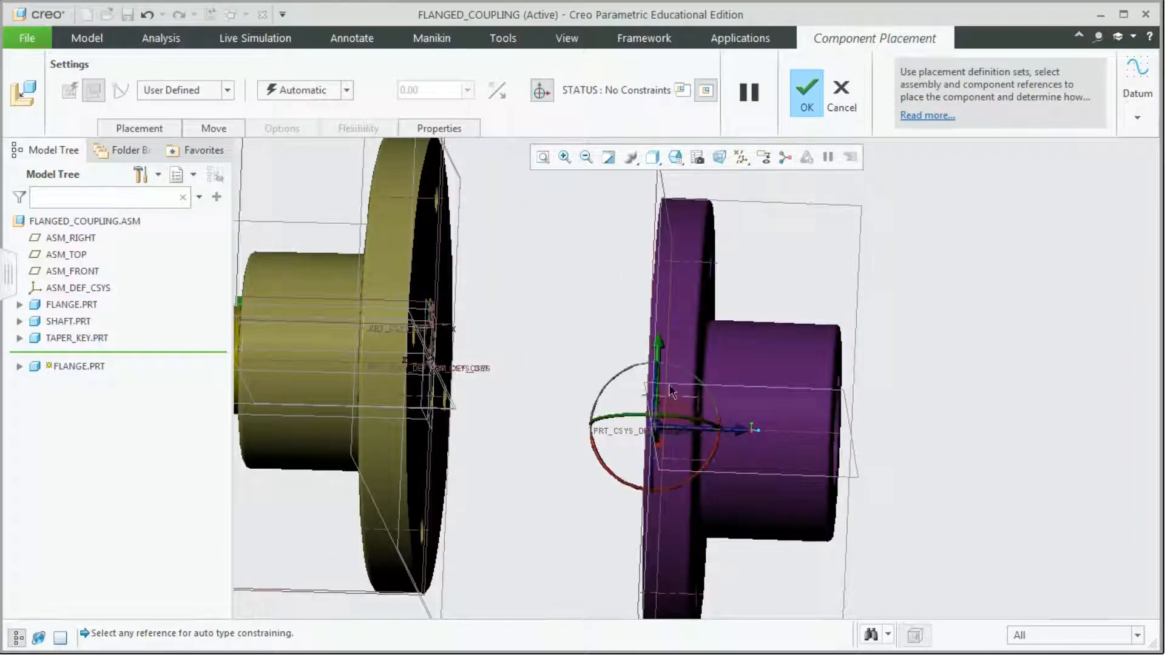
{"action": "left_click_drag", "start_coordinate": [657, 358], "coordinate": [657, 302]}
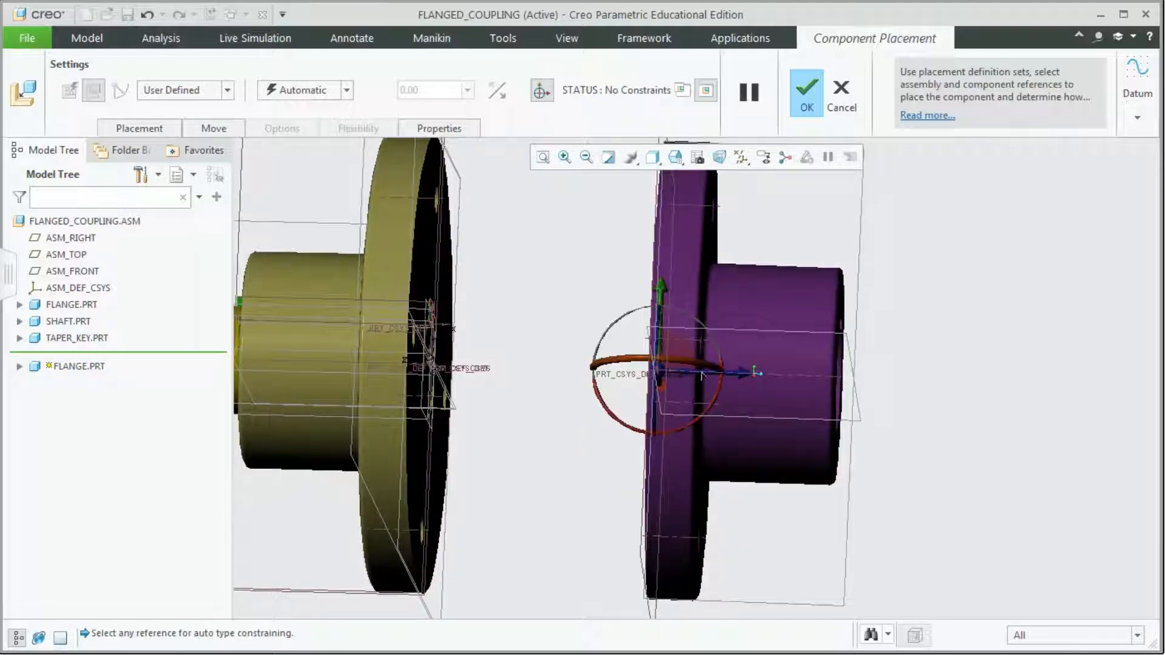
{"action": "key", "text": "ctrl+d"}
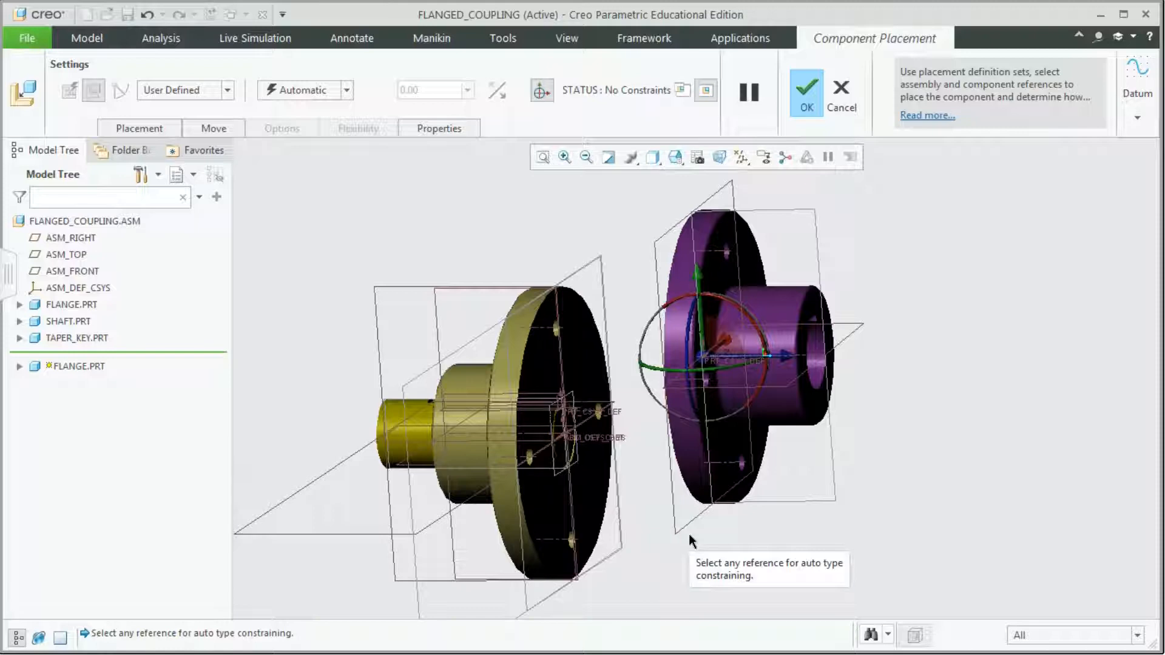
{"action": "scroll", "coordinate": [428, 419], "scroll_direction": "up", "scroll_amount": 5}
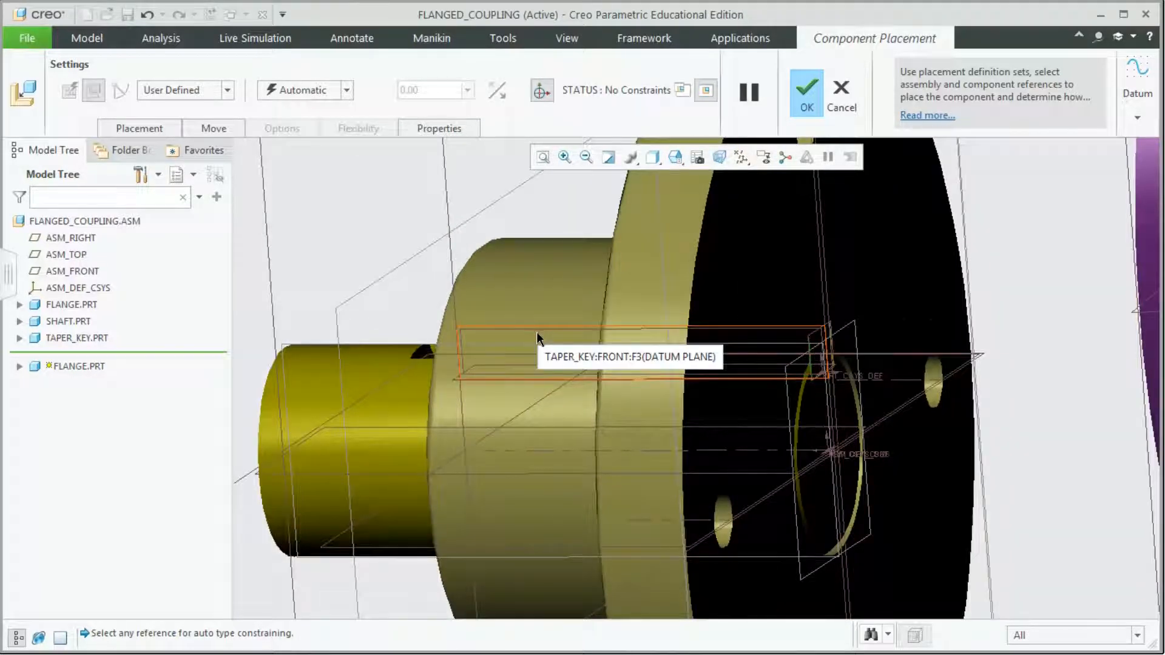
{"action": "scroll", "coordinate": [536, 332], "scroll_direction": "down", "scroll_amount": 5}
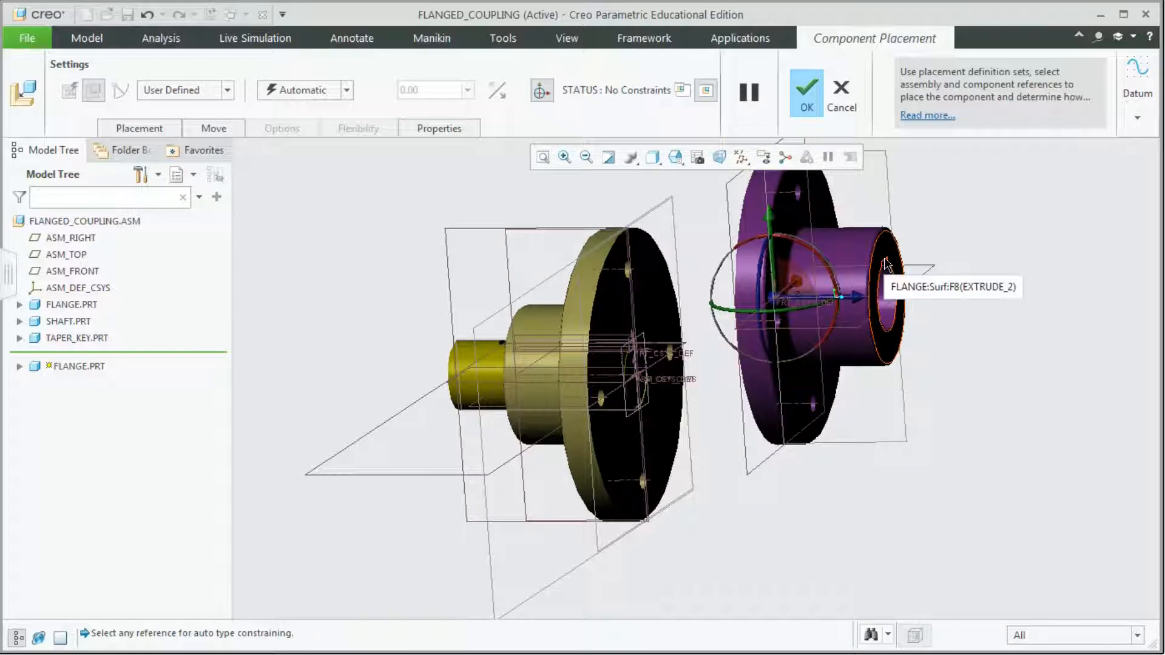
- Constrain the second flange's lengthwise datum plane as Coincident with the vertical lengthwise datum plane through the first flange
{"action": "scroll", "coordinate": [858, 492], "scroll_direction": "down", "scroll_amount": 3}
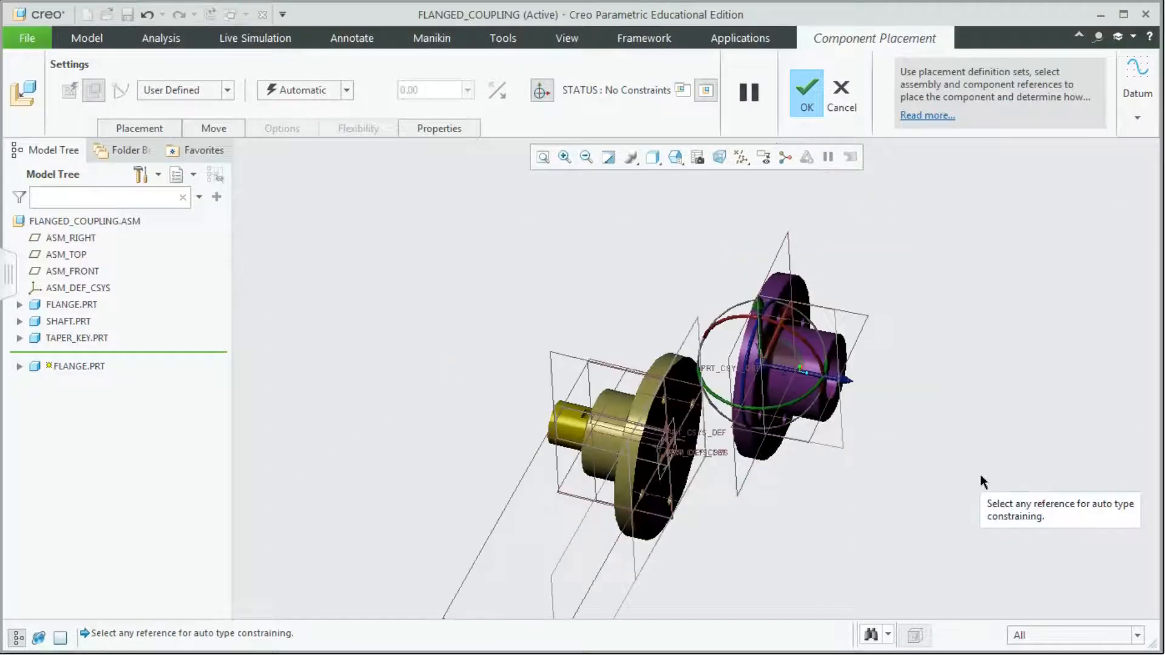
{"action": "left_click", "coordinate": [862, 324]}
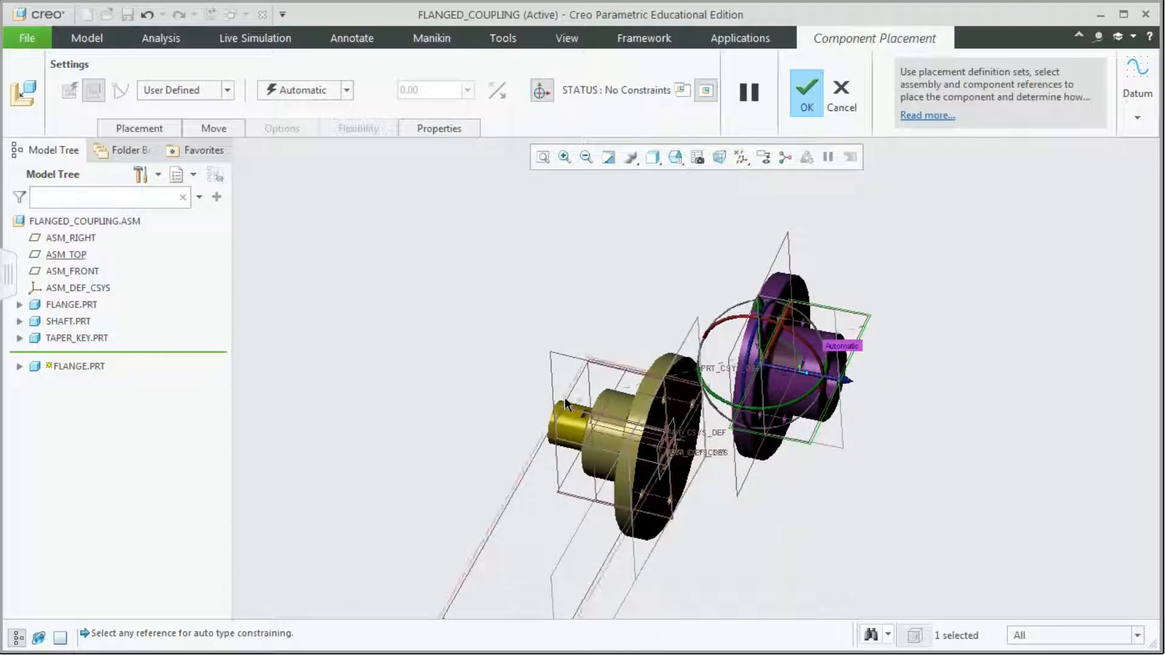
{"action": "left_click", "coordinate": [563, 359]}
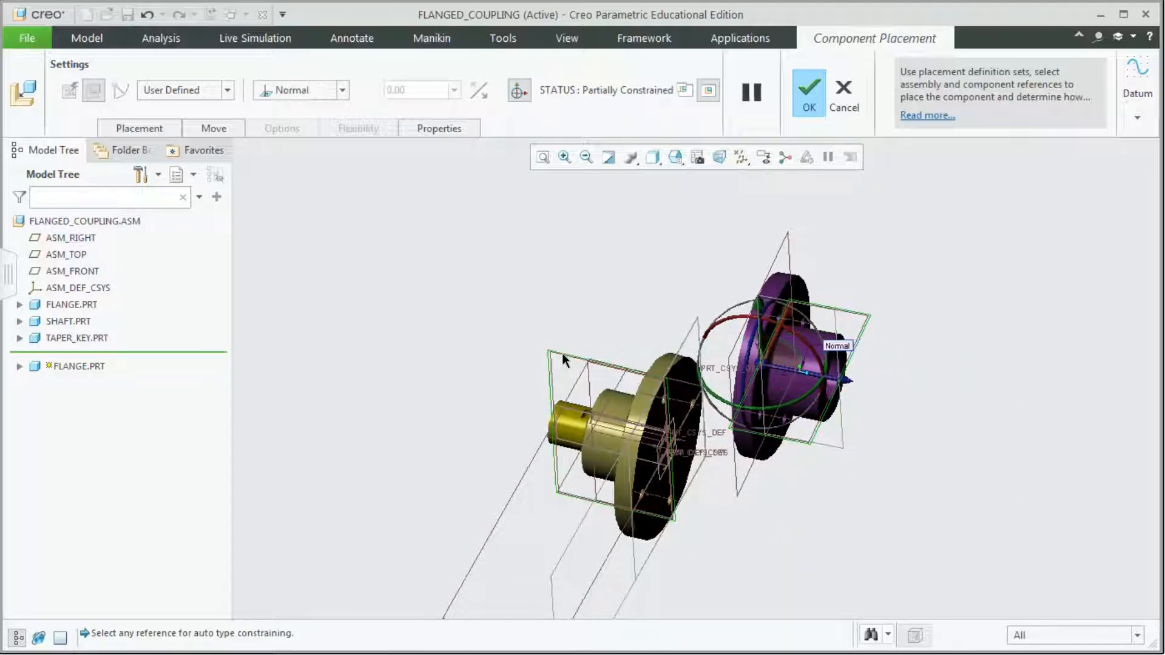
{"action": "left_click", "coordinate": [342, 90]}
{"action": "left_click", "coordinate": [311, 155]}
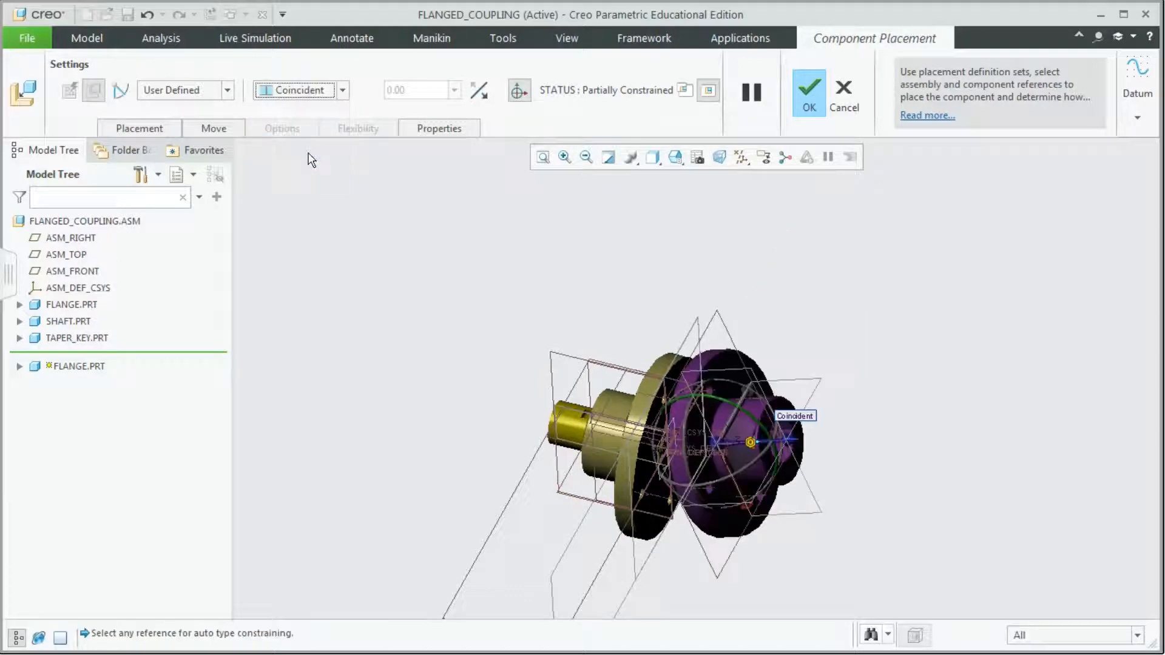
- Constrain the second flange's central axis as Coincident with the first flange's central axis
{"action": "scroll", "coordinate": [716, 486], "scroll_direction": "up", "scroll_amount": 5}
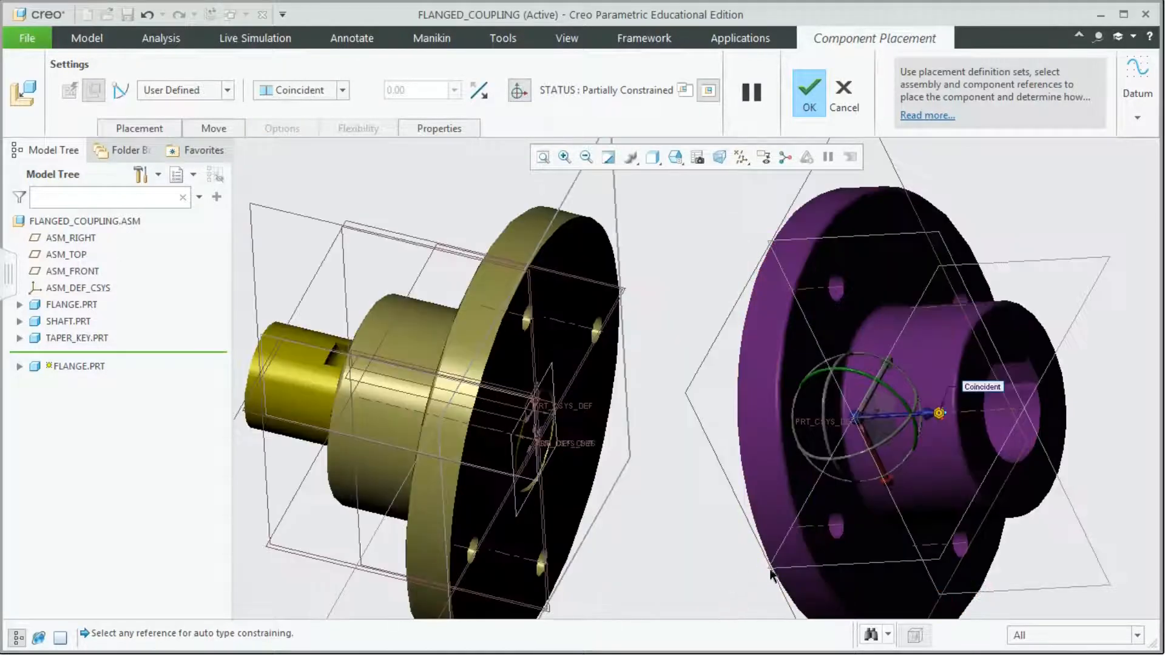
{"action": "left_click", "coordinate": [969, 420]}
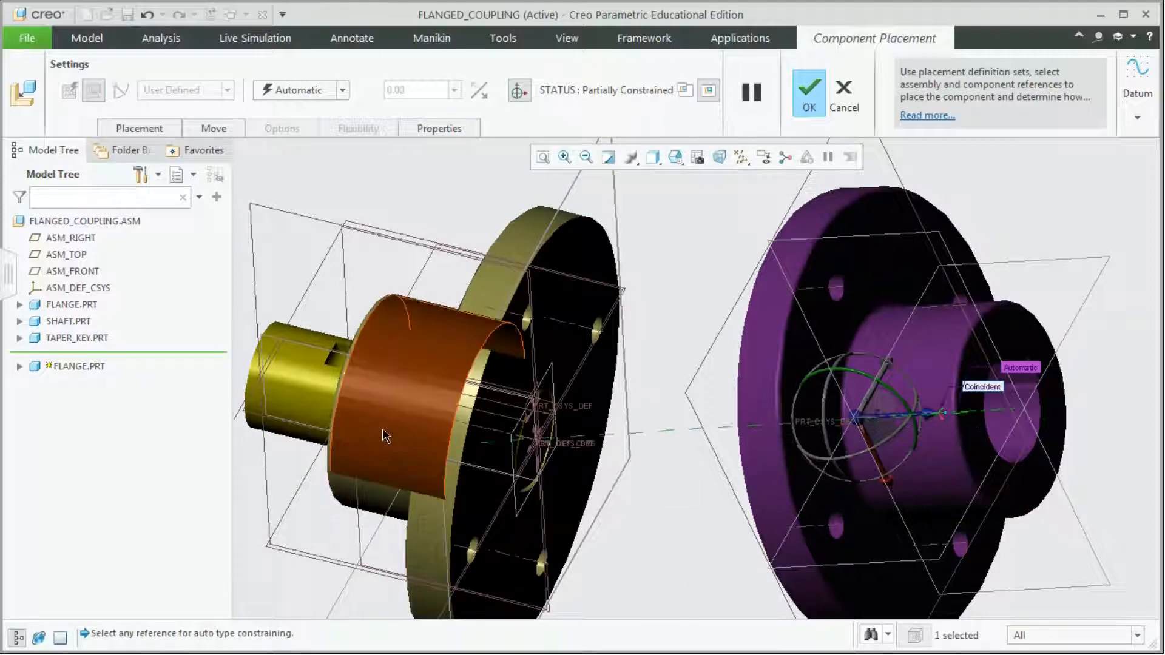
{"action": "left_click", "coordinate": [396, 408]}
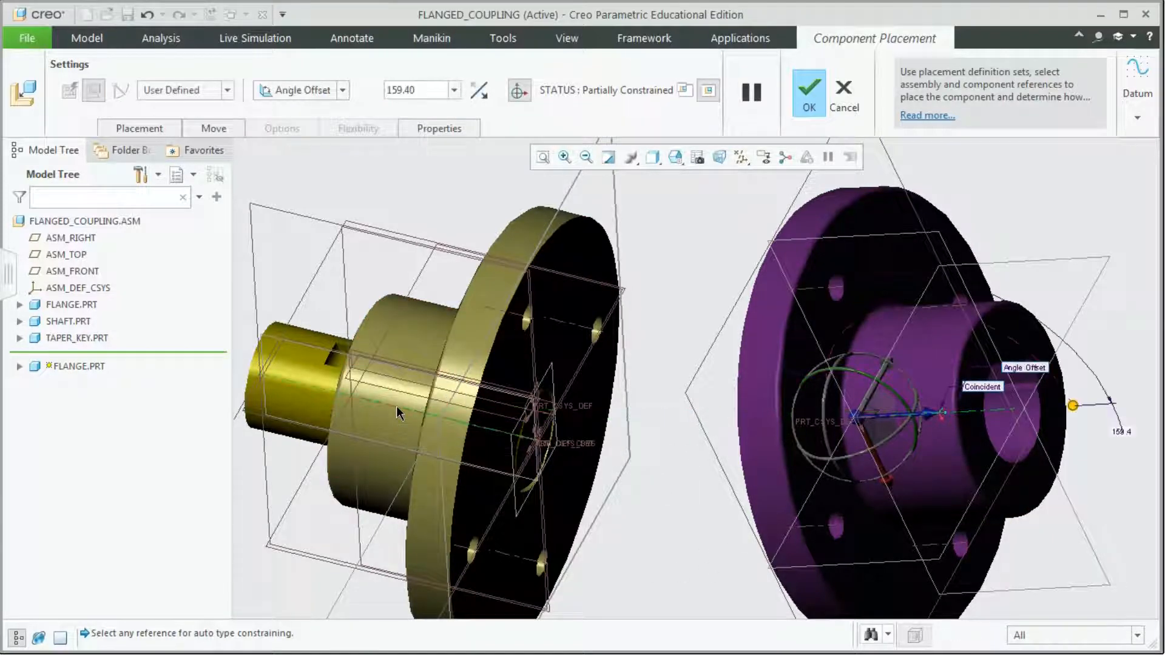
{"action": "left_click", "coordinate": [342, 90]}
{"action": "left_click", "coordinate": [297, 153]}
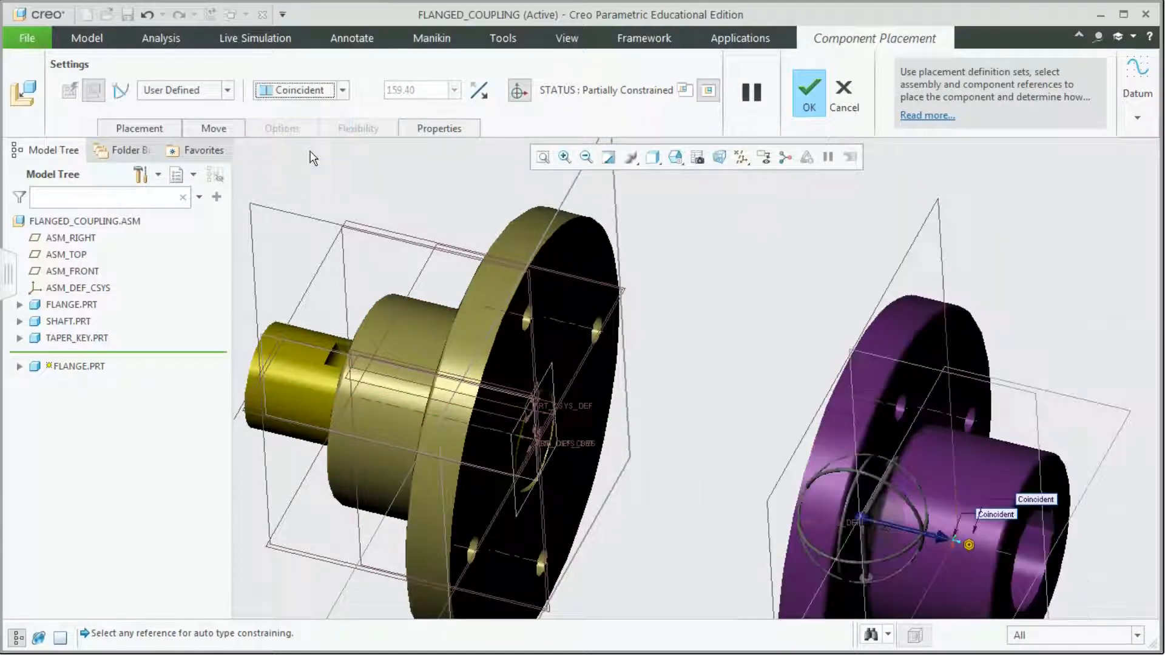
- Constrain the two flanges' large flat faces to each other at a distance of 0 and accept the placement
{"action": "middle_click_drag", "start_coordinate": [684, 471], "coordinate": [728, 258]}
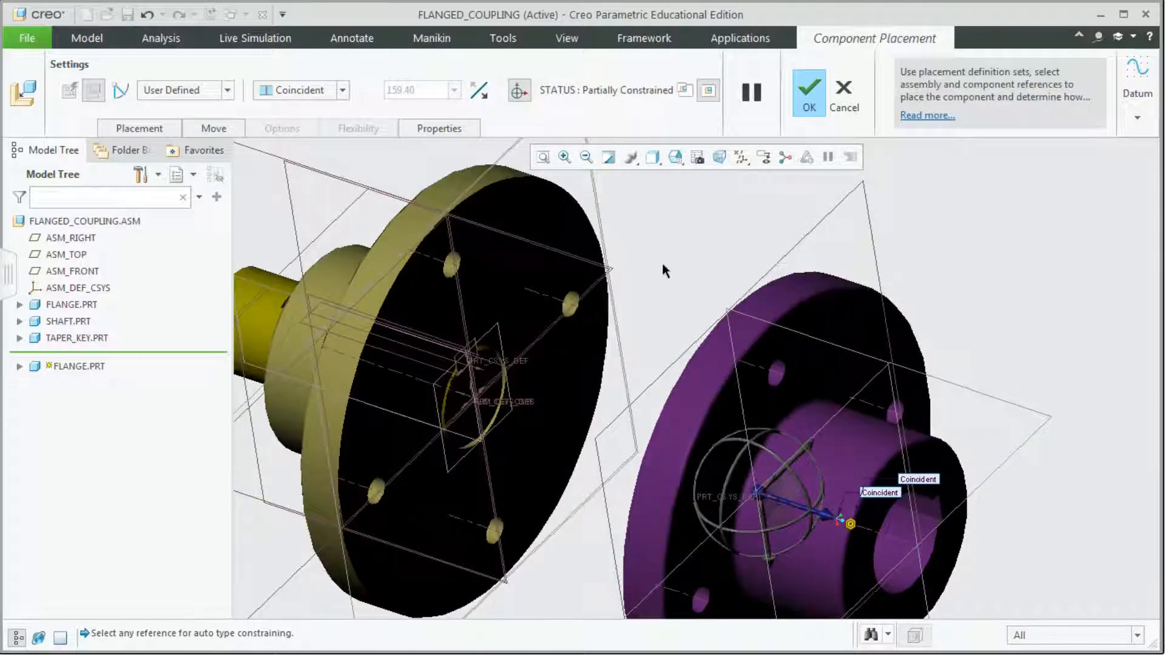
{"action": "left_click", "coordinate": [542, 279]}
{"action": "middle_click_drag", "start_coordinate": [686, 272], "coordinate": [753, 303]}
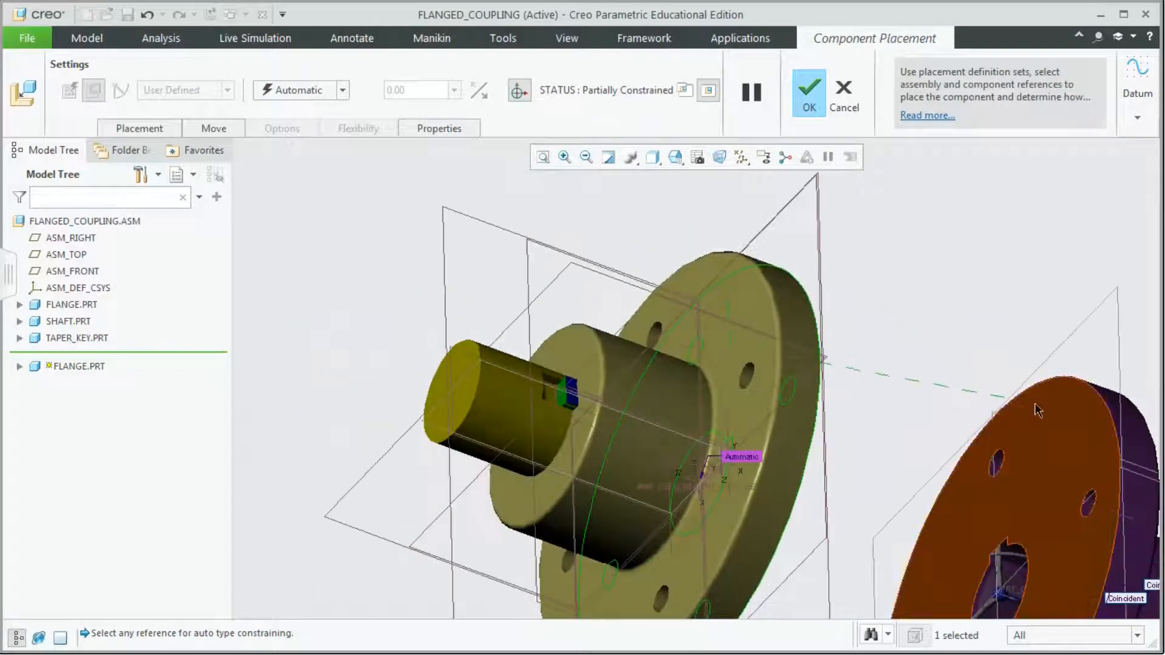
{"action": "left_click", "coordinate": [1047, 424]}
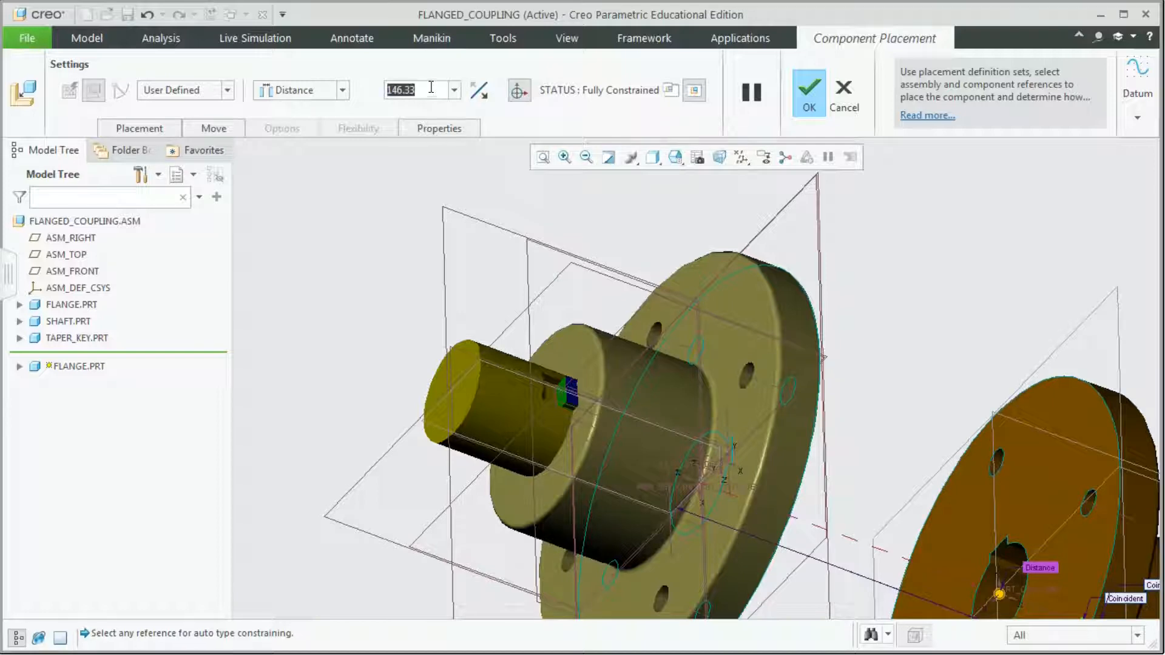
{"action": "type", "text": "0"}
{"action": "key", "text": "Return"}
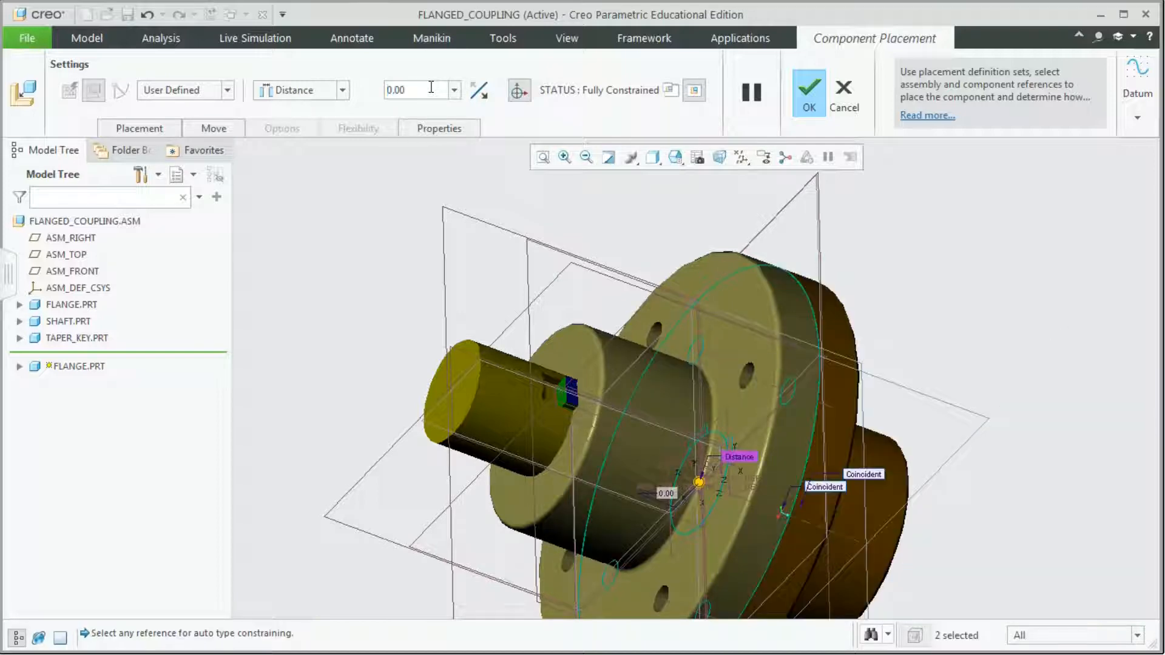
{"action": "middle_click_drag", "start_coordinate": [939, 308], "coordinate": [871, 294]}
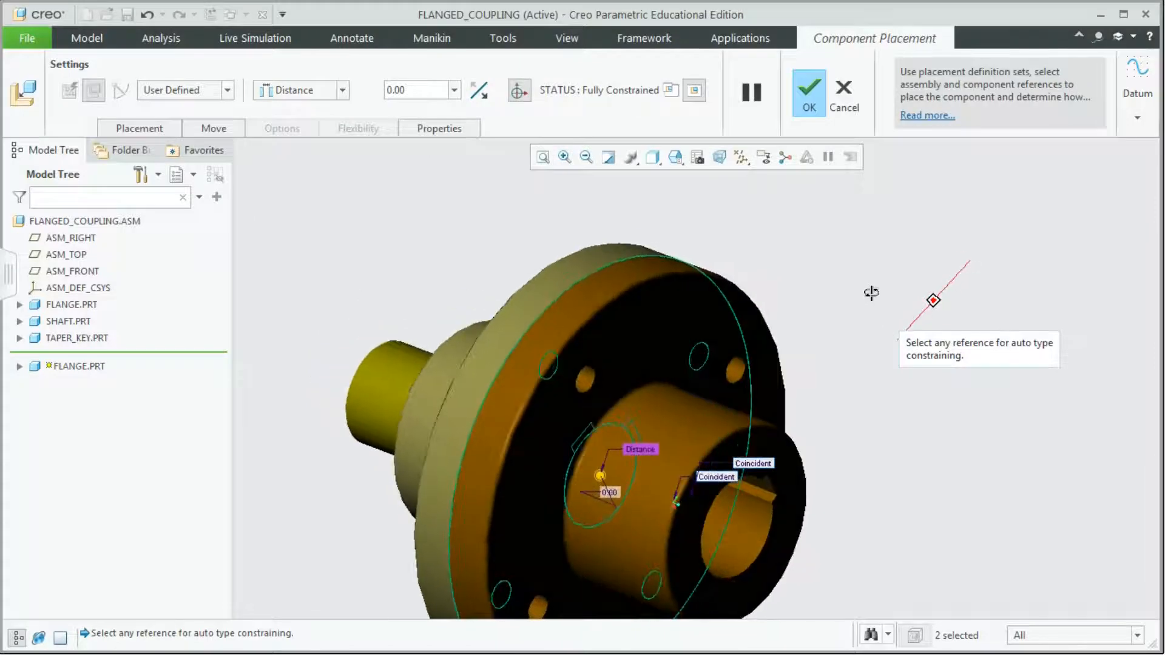
{"action": "left_click", "coordinate": [809, 93]}
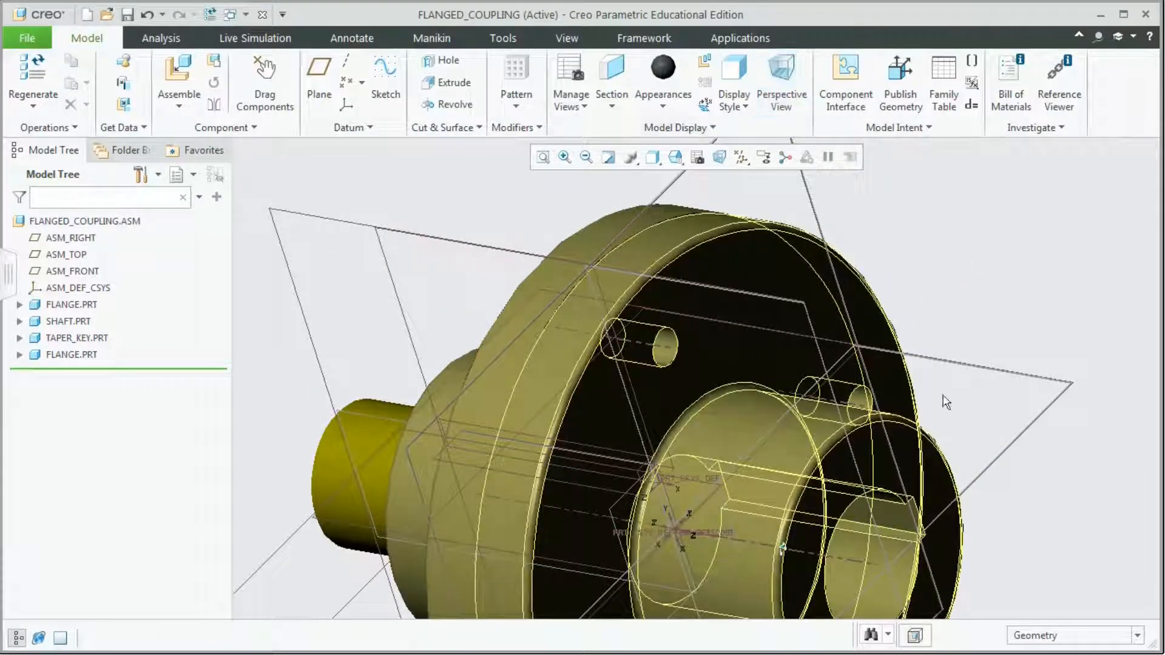
- Insert a second shaft.prt into the assembly
{"action": "scroll", "coordinate": [819, 407], "scroll_direction": "up", "scroll_amount": 3}
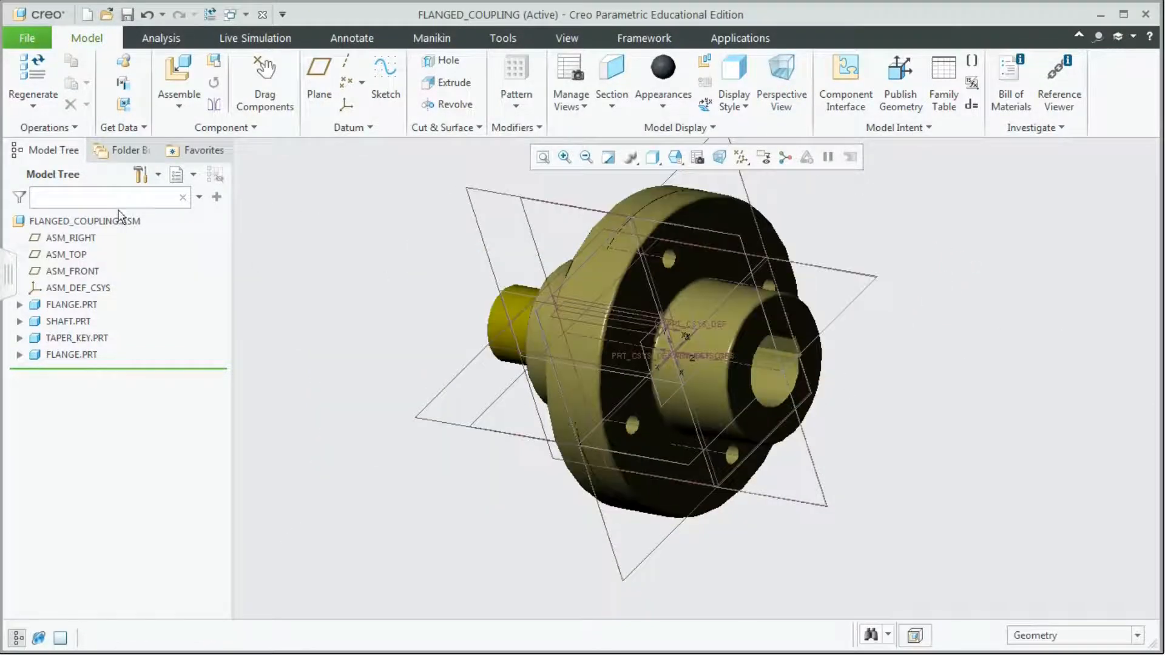
{"action": "left_click", "coordinate": [179, 105]}
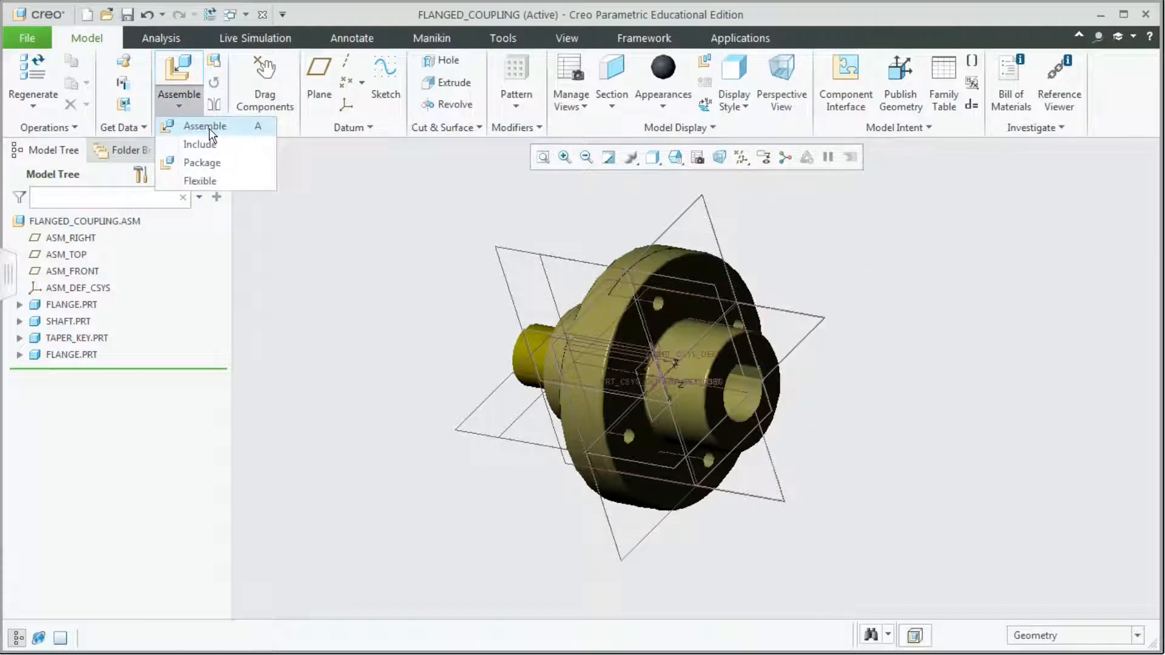
{"action": "left_click", "coordinate": [204, 126]}
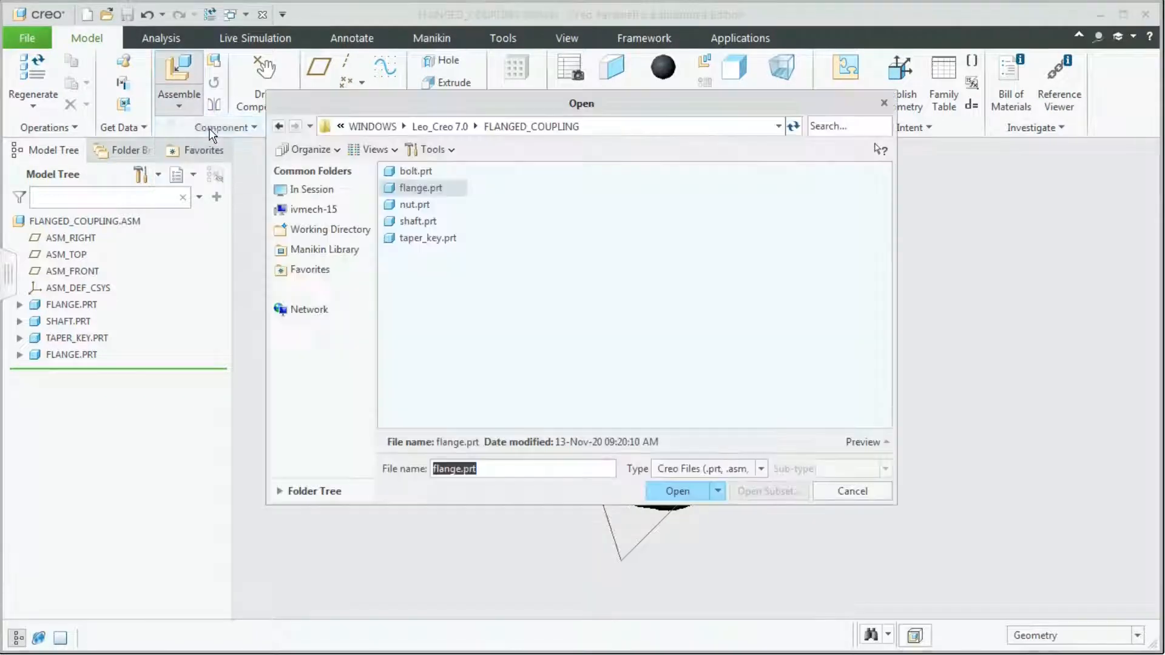
{"action": "left_click", "coordinate": [418, 222]}
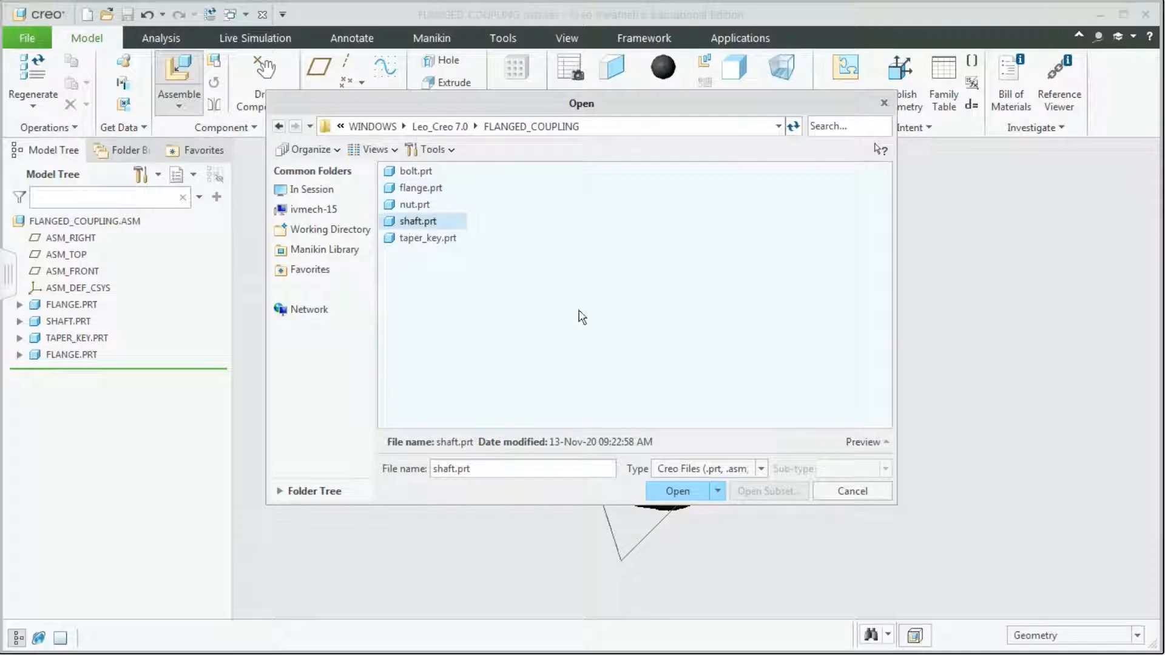
{"action": "left_click", "coordinate": [680, 490]}
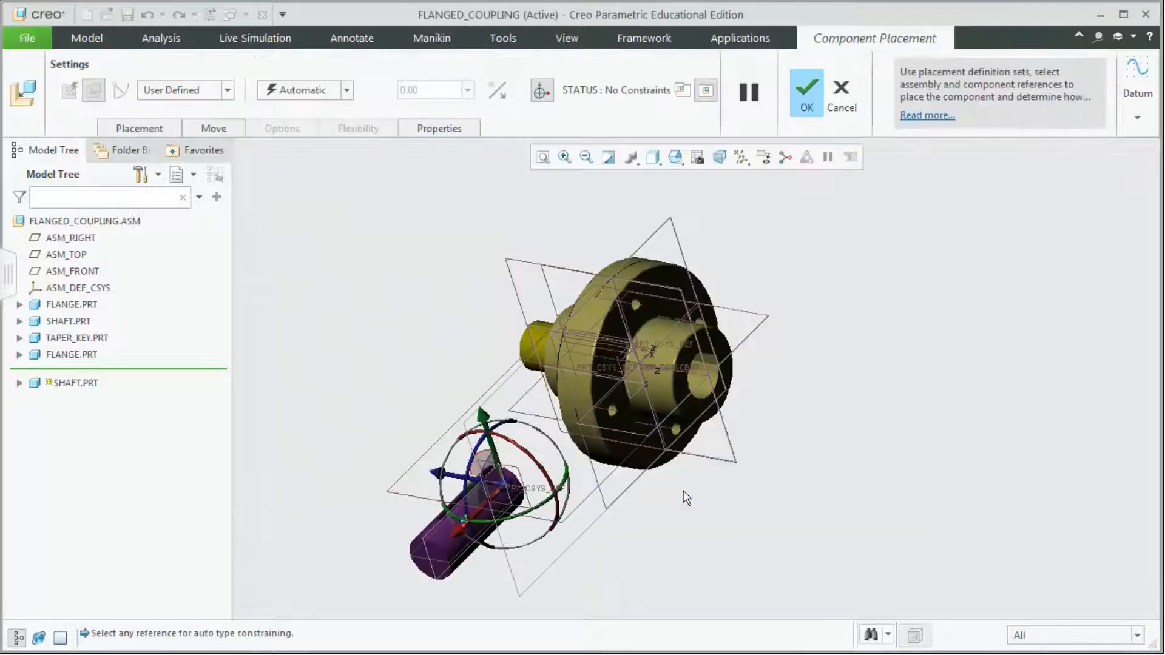
- Rotate the second shaft parallel to the coupling axis, move it out beyond the second flange's hub, and turn it about its own axis
{"action": "mouse_move", "coordinate": [539, 523]}
{"action": "left_mouse_down"}
{"action": "mouse_move", "coordinate": [559, 522]}
{"action": "mouse_move", "coordinate": [542, 528]}
{"action": "left_mouse_up"}
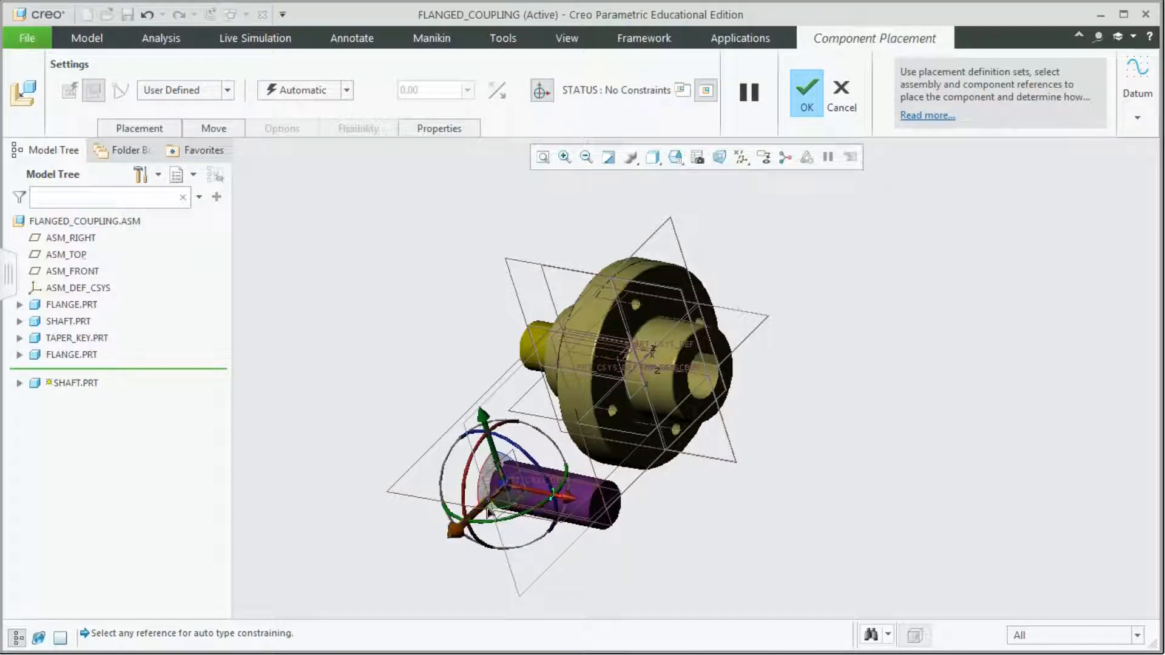
{"action": "left_click_drag", "start_coordinate": [539, 500], "coordinate": [840, 466]}
{"action": "scroll", "coordinate": [841, 466], "scroll_direction": "up", "scroll_amount": 2}
{"action": "scroll", "coordinate": [843, 462], "scroll_direction": "up", "scroll_amount": 2}
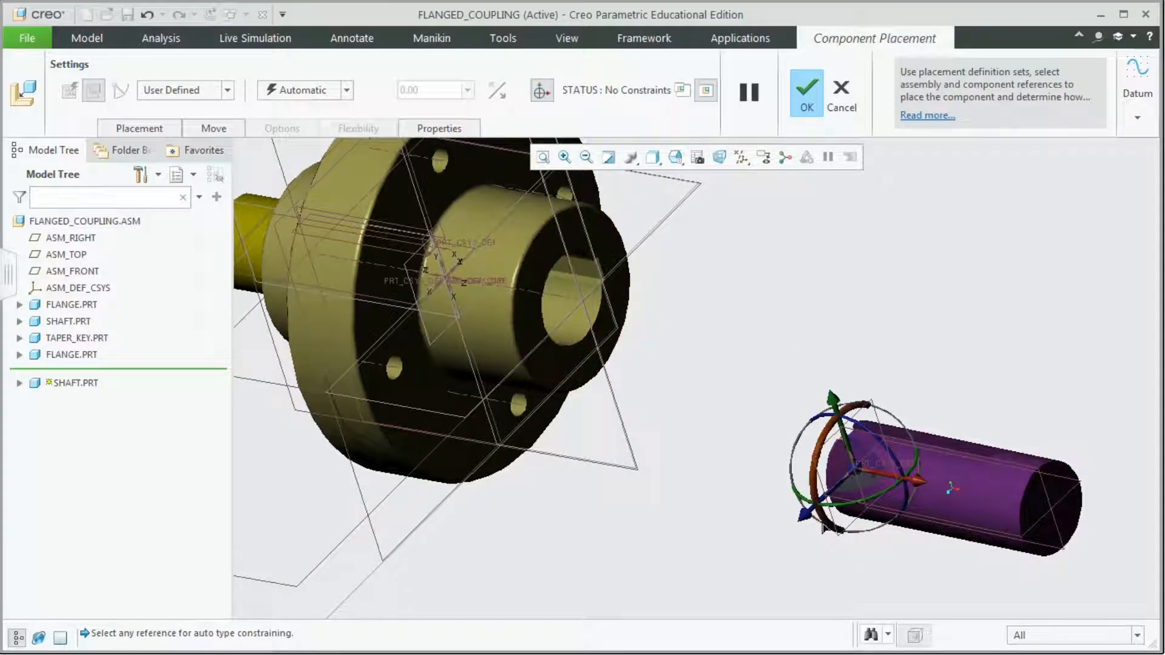
{"action": "left_click_drag", "start_coordinate": [823, 525], "coordinate": [823, 419]}
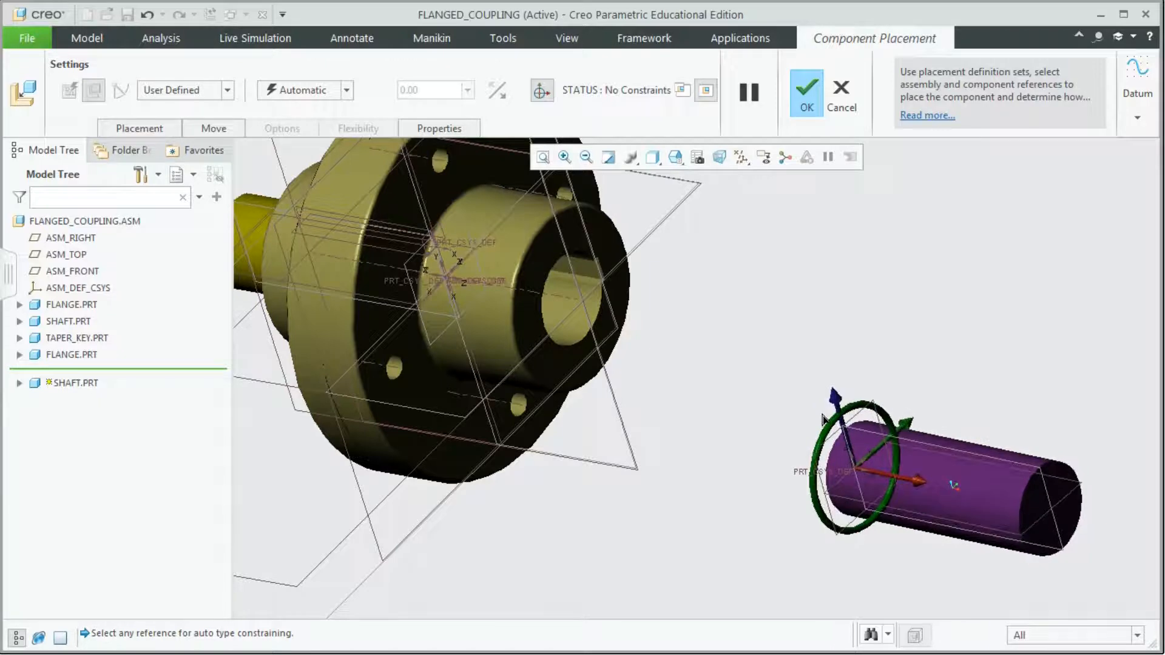
- Make the second shaft's lengthwise datum plane coincident with the coupling's lengthwise datum plane and move the shaft closer to the flange bore's height
{"action": "left_click", "coordinate": [1060, 539]}
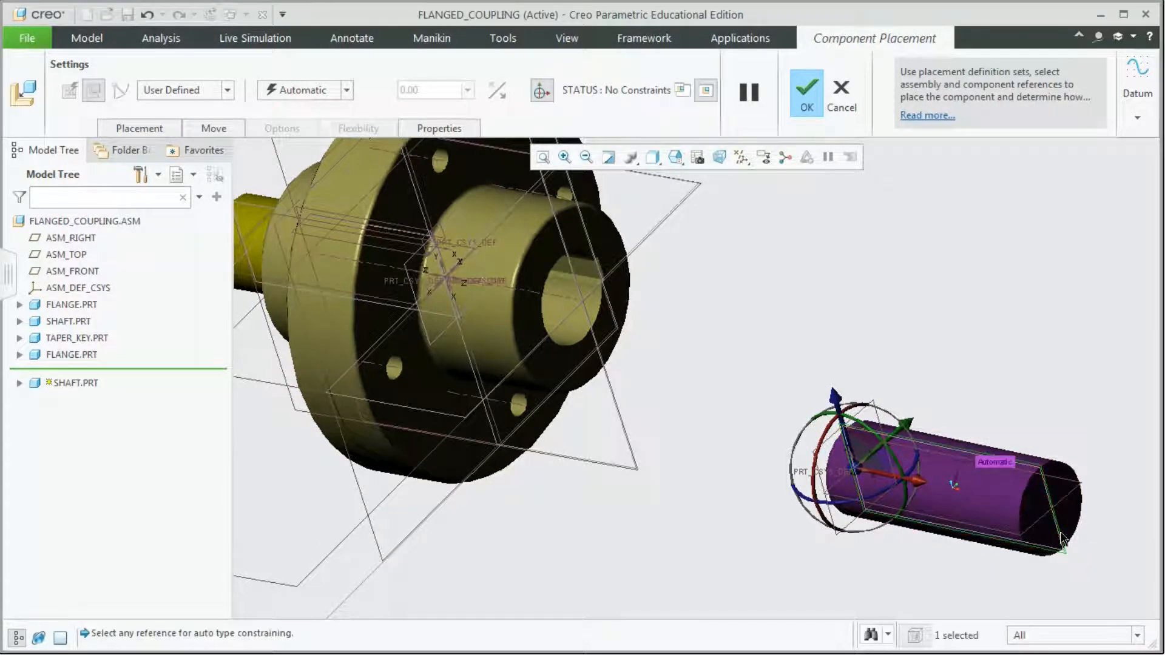
{"action": "left_click", "coordinate": [631, 450]}
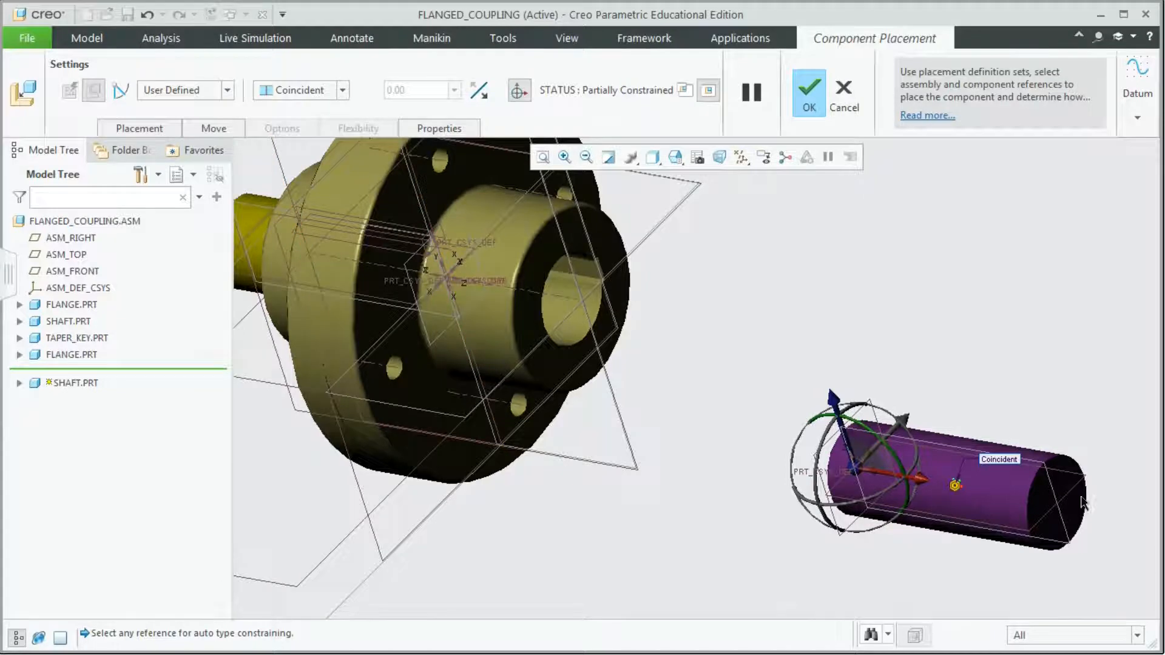
{"action": "middle_click_drag", "start_coordinate": [1083, 503], "coordinate": [1015, 505]}
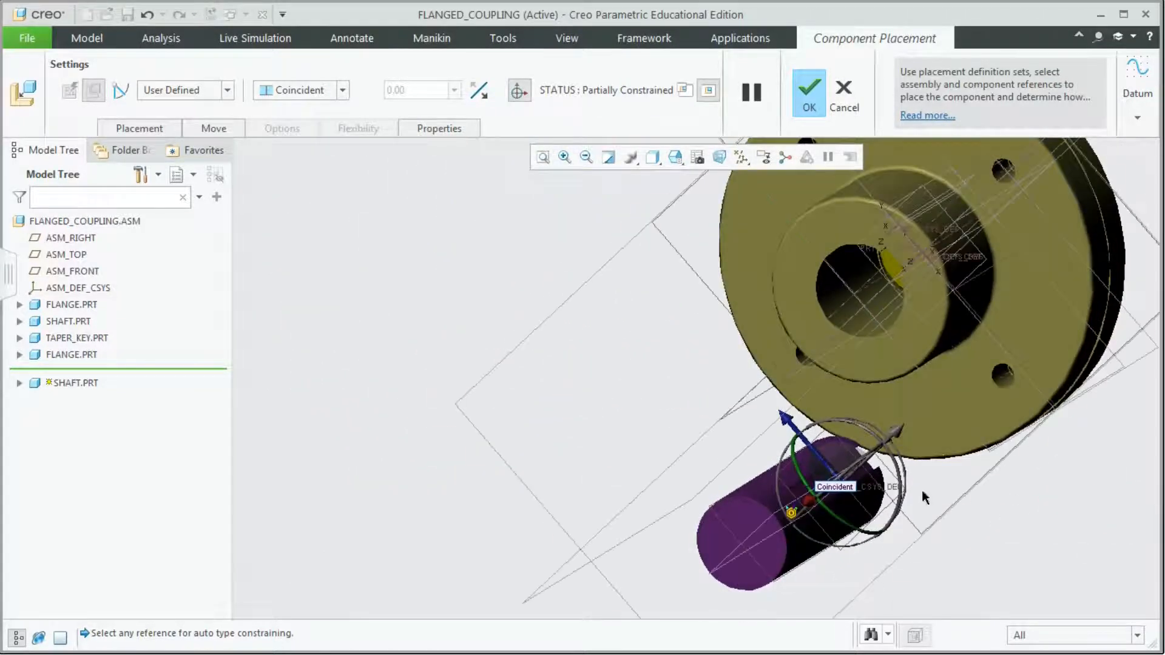
{"action": "left_click_drag", "start_coordinate": [786, 419], "coordinate": [706, 325]}
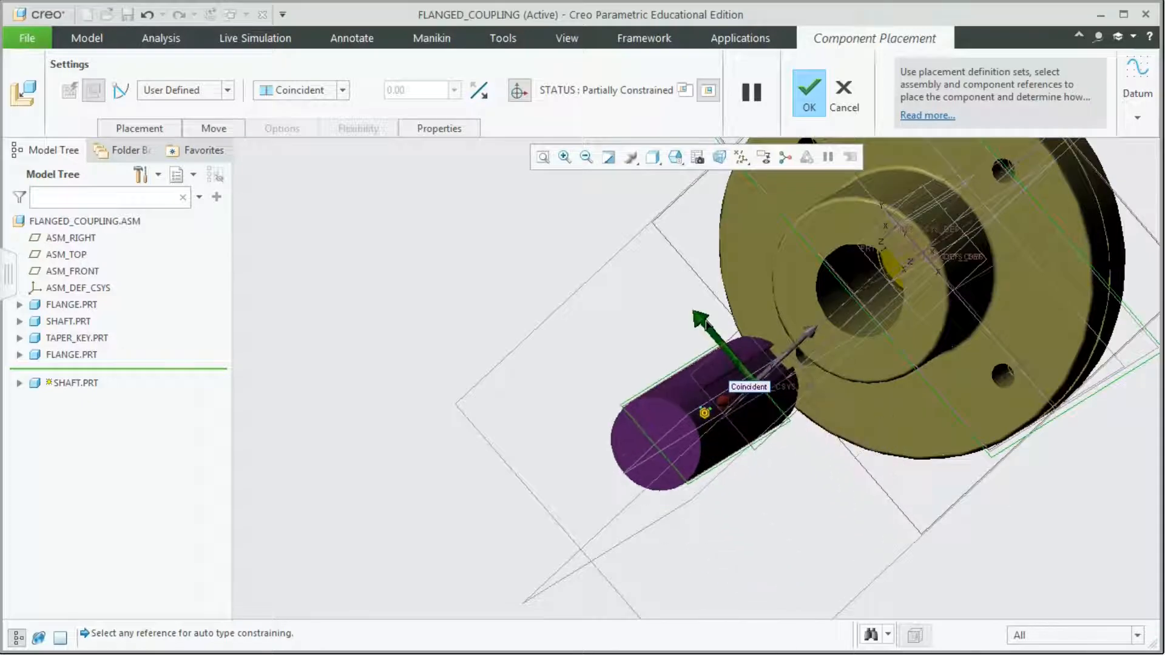
- Constrain the second shaft's central axis as Coincident with the flange bore's axis
{"action": "scroll", "coordinate": [910, 330], "scroll_direction": "down", "scroll_amount": 3}
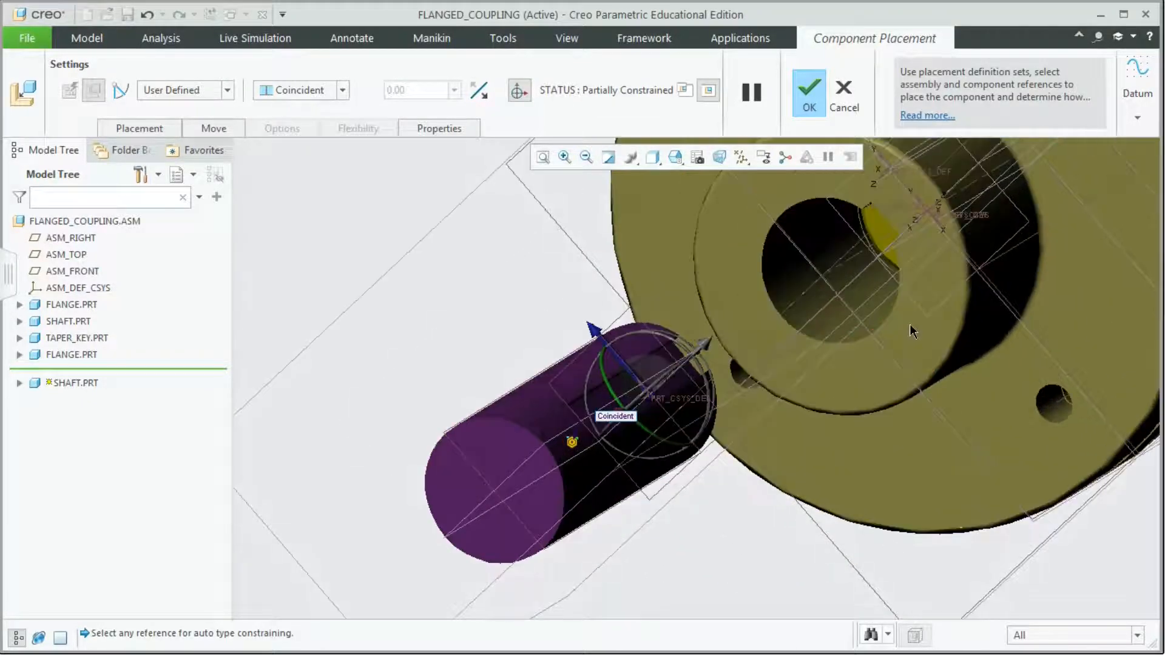
{"action": "scroll", "coordinate": [912, 336], "scroll_direction": "down", "scroll_amount": 1}
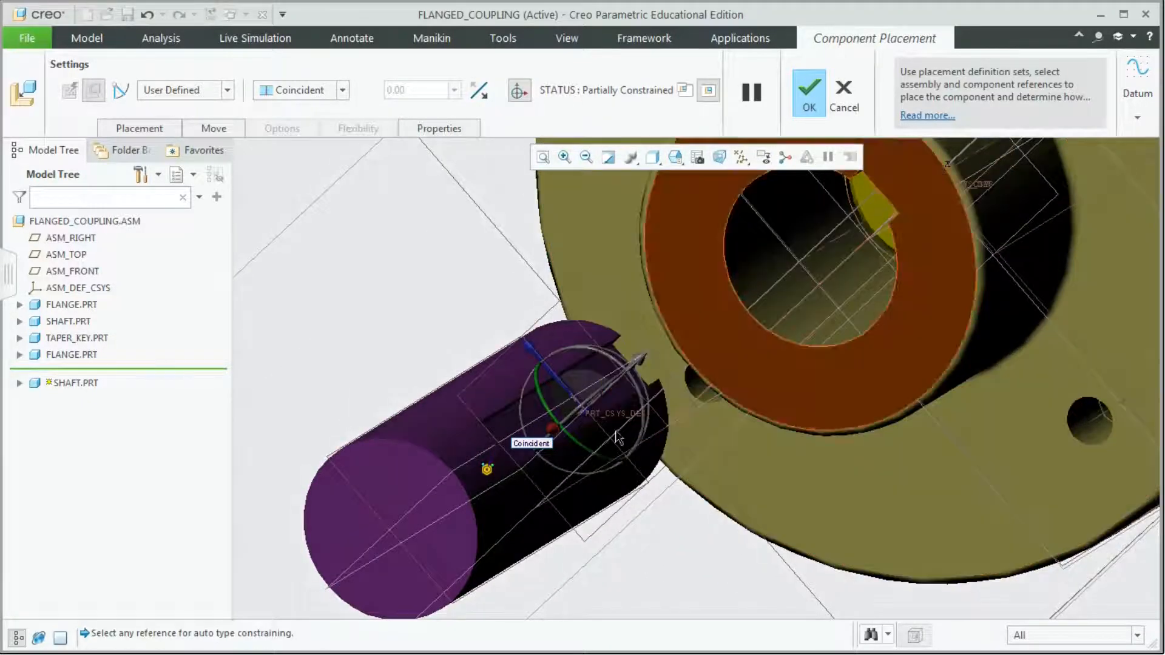
{"action": "left_click", "coordinate": [449, 493]}
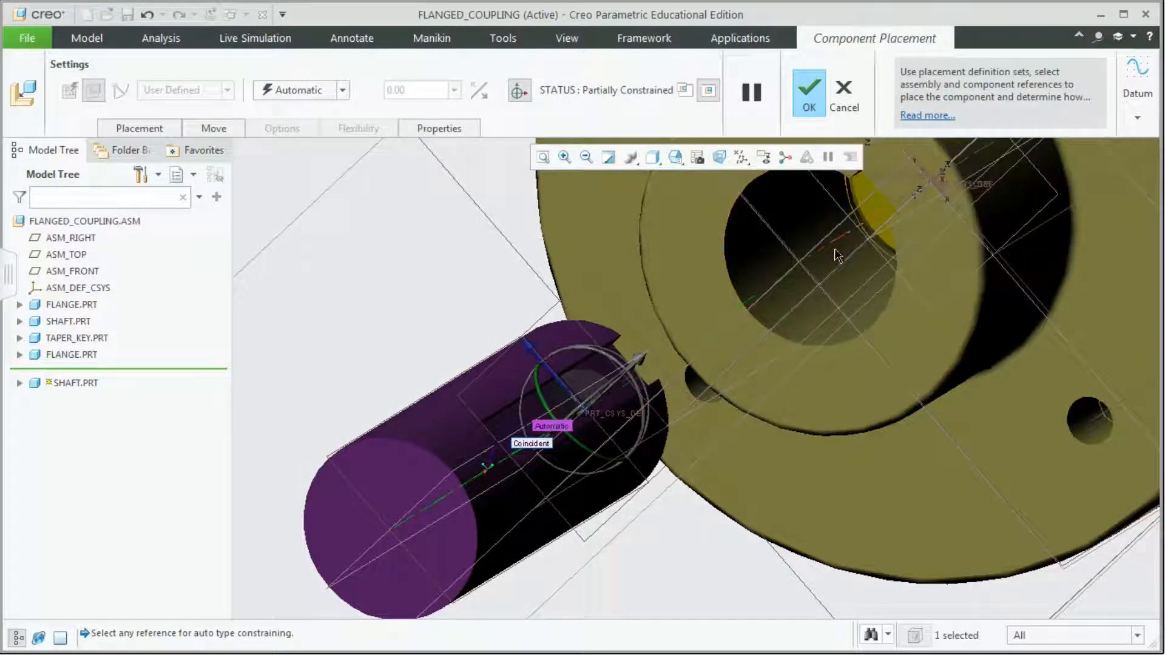
{"action": "left_click", "coordinate": [836, 239]}
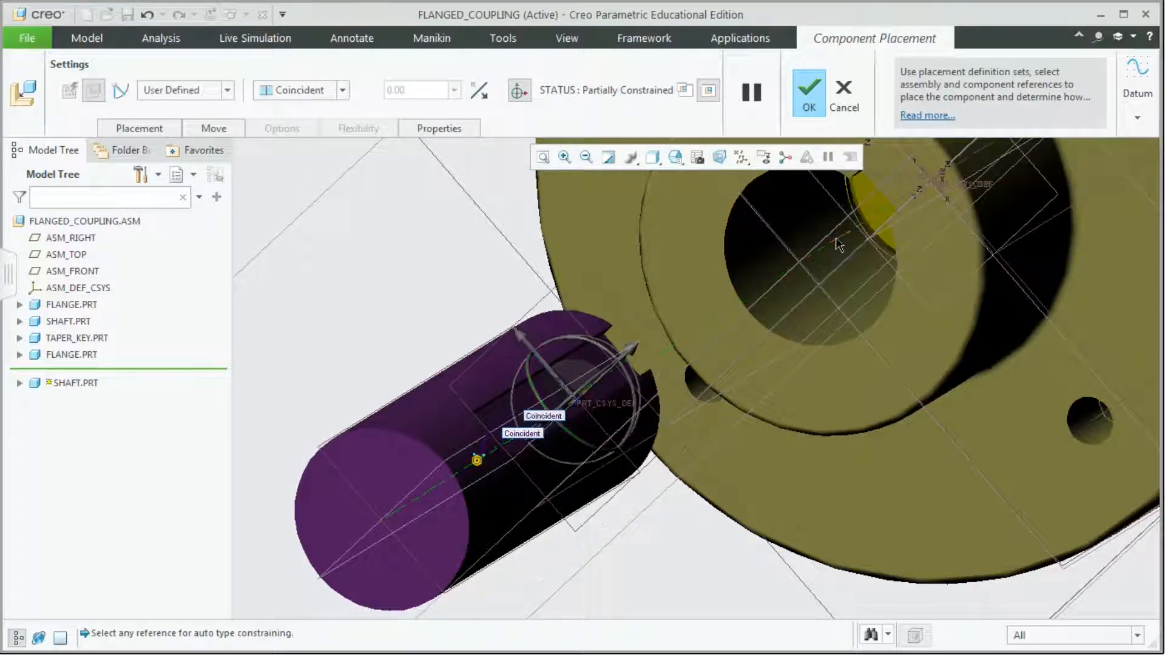
- Add a Distance constraint between the first shaft's inner end face and the keyed end face of the second shaft
{"action": "middle_click_drag", "start_coordinate": [304, 612], "coordinate": [325, 580]}
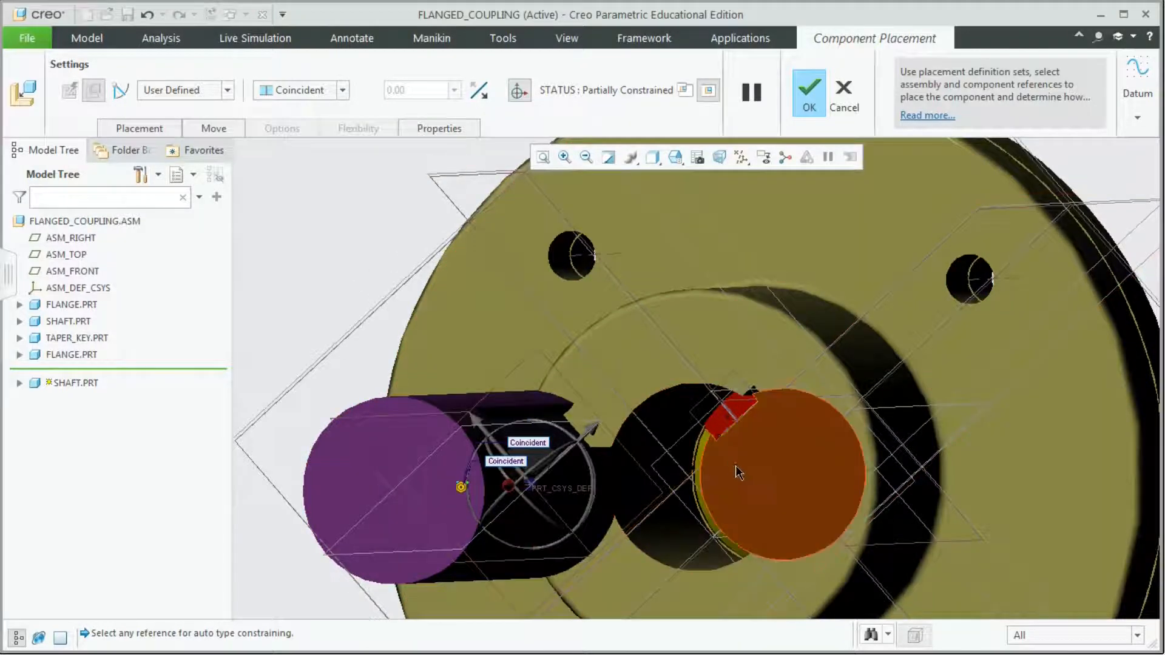
{"action": "left_click", "coordinate": [736, 472]}
{"action": "scroll", "coordinate": [728, 455], "scroll_direction": "down", "scroll_amount": 5}
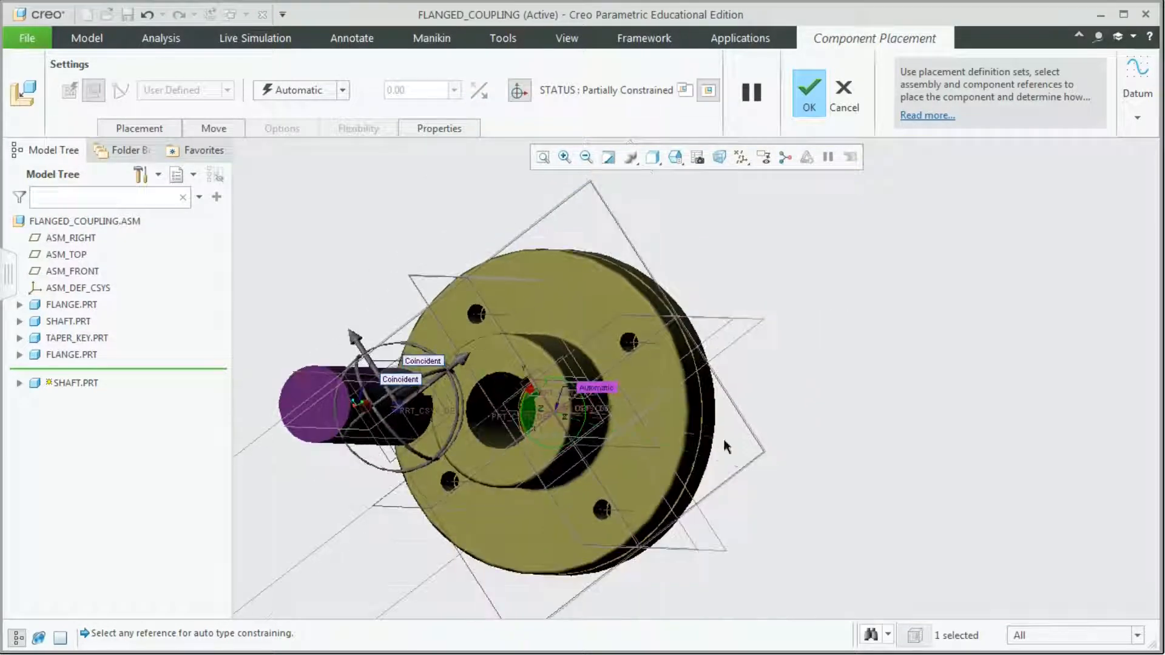
{"action": "middle_click_drag", "start_coordinate": [804, 483], "coordinate": [727, 409]}
{"action": "scroll", "coordinate": [473, 553], "scroll_direction": "down", "scroll_amount": 2}
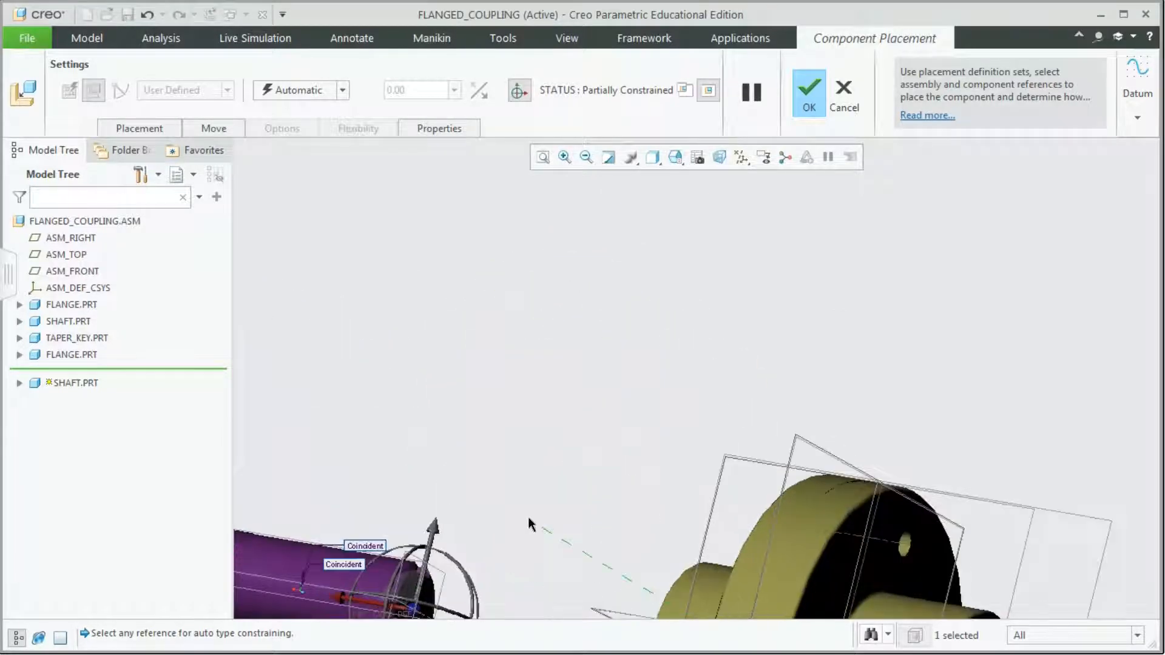
{"action": "middle_click_drag", "start_coordinate": [527, 507], "coordinate": [551, 327], "text": "shift"}
{"action": "scroll", "coordinate": [472, 462], "scroll_direction": "down", "scroll_amount": 4}
{"action": "scroll", "coordinate": [472, 468], "scroll_direction": "down", "scroll_amount": 3}
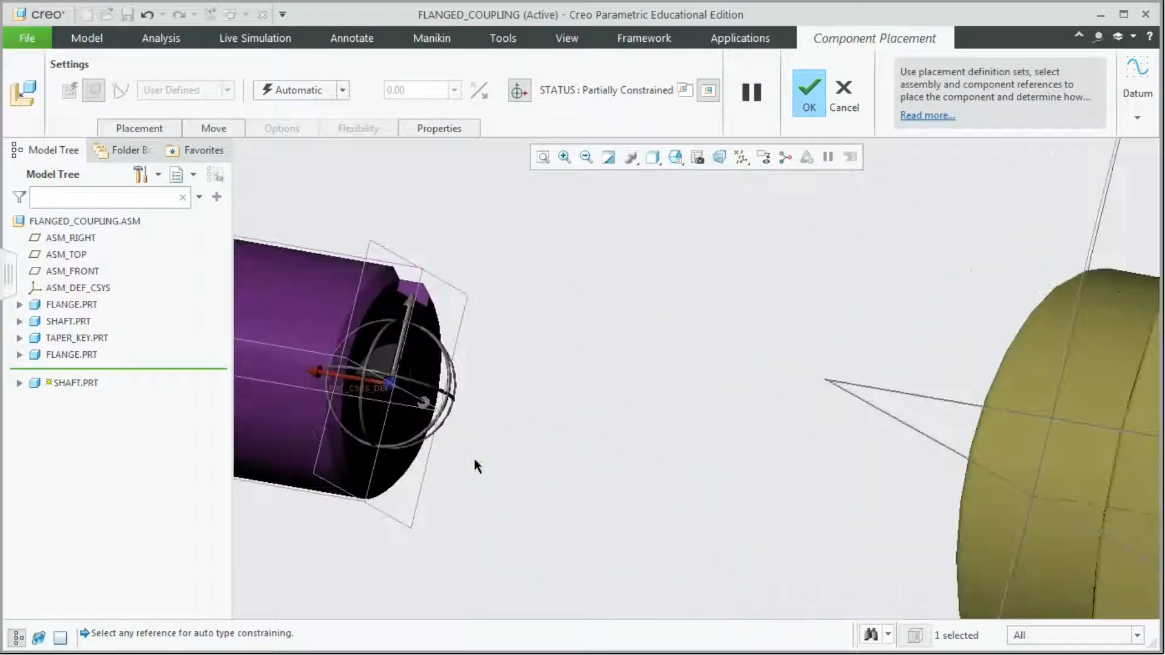
{"action": "left_click", "coordinate": [372, 447]}
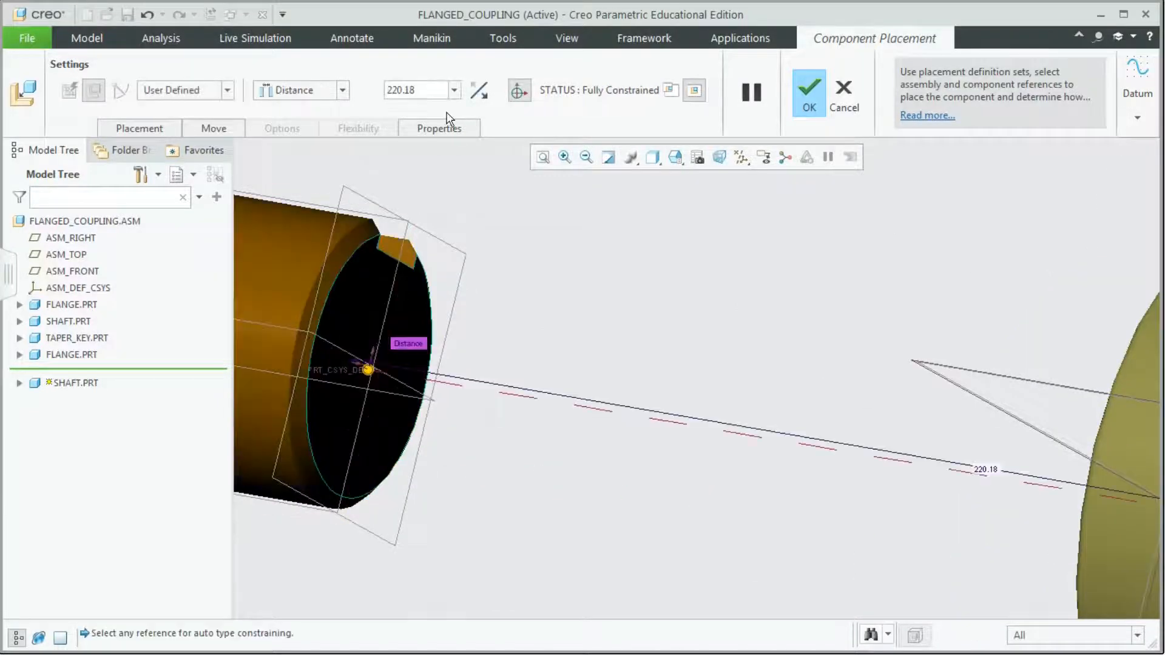
- Set the distance between the two shafts' end faces to 0 and accept the second shaft's placement
{"action": "type", "text": "0"}
{"action": "key", "text": "Return"}
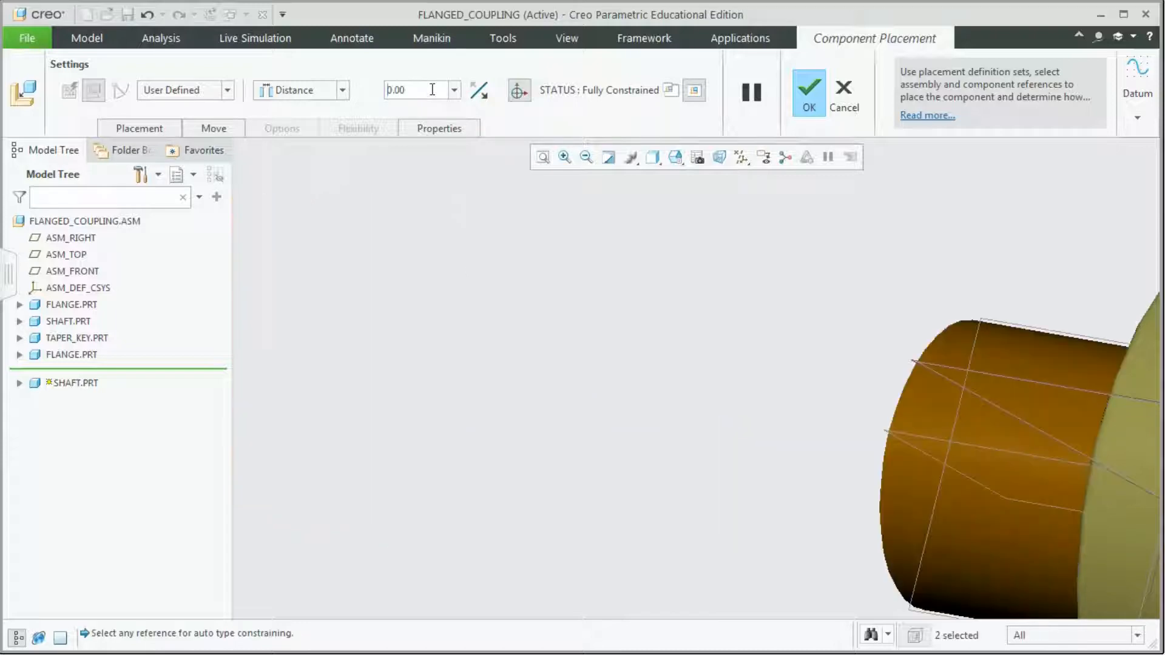
{"action": "mouse_move", "coordinate": [523, 352]}
{"action": "middle_mouse_down"}
{"action": "mouse_move", "coordinate": [577, 382]}
{"action": "mouse_move", "coordinate": [574, 365]}
{"action": "middle_mouse_up"}
{"action": "scroll", "coordinate": [580, 357], "scroll_direction": "up", "scroll_amount": 5}
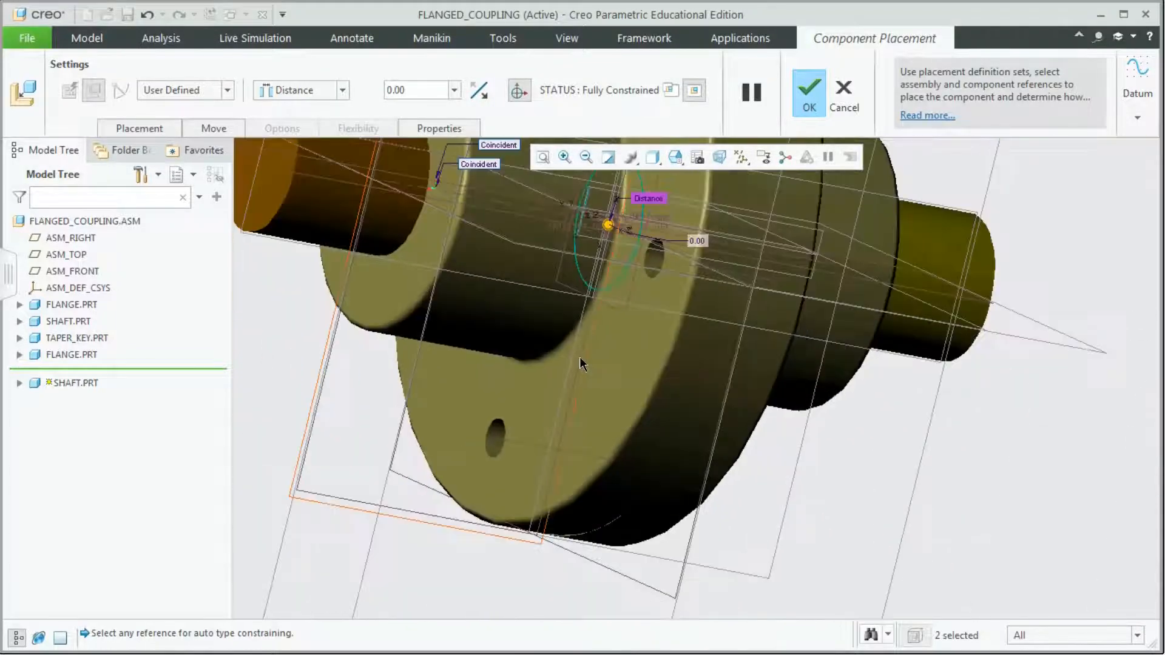
{"action": "scroll", "coordinate": [581, 355], "scroll_direction": "up", "scroll_amount": 1}
{"action": "middle_click_drag", "start_coordinate": [456, 341], "coordinate": [366, 337]}
{"action": "scroll", "coordinate": [364, 336], "scroll_direction": "down", "scroll_amount": 3}
{"action": "mouse_move", "coordinate": [389, 264]}
{"action": "middle_mouse_down"}
{"action": "mouse_move", "coordinate": [412, 254]}
{"action": "mouse_move", "coordinate": [413, 286]}
{"action": "mouse_move", "coordinate": [417, 267]}
{"action": "mouse_move", "coordinate": [391, 284]}
{"action": "mouse_move", "coordinate": [436, 201]}
{"action": "middle_mouse_up"}
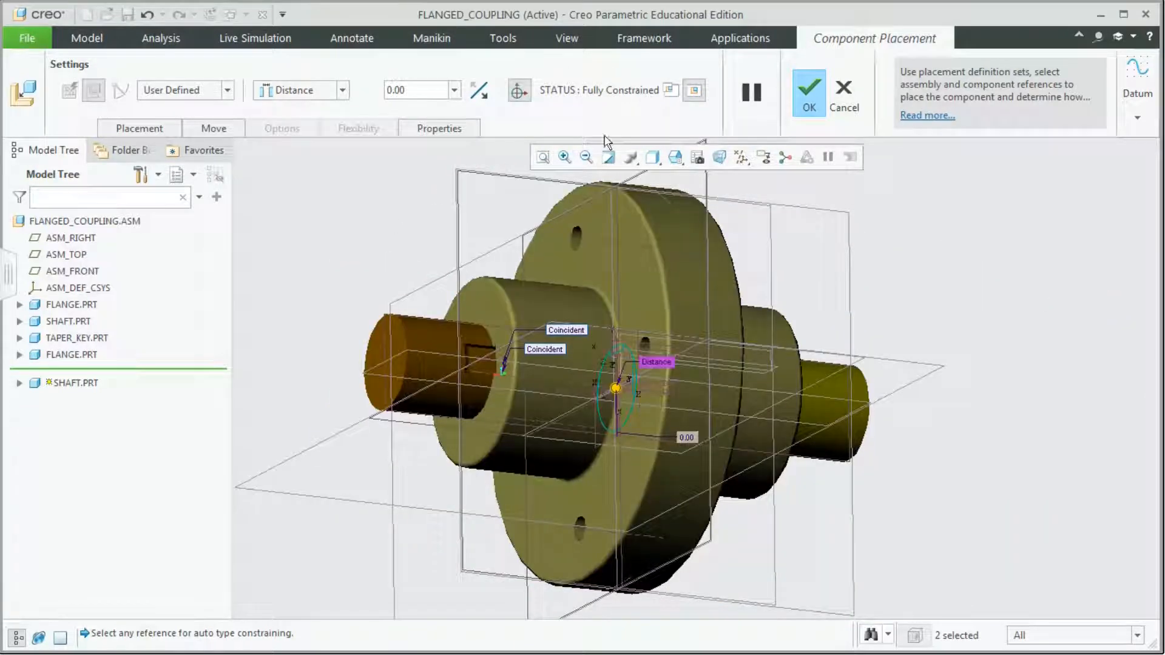
{"action": "left_click", "coordinate": [810, 99]}
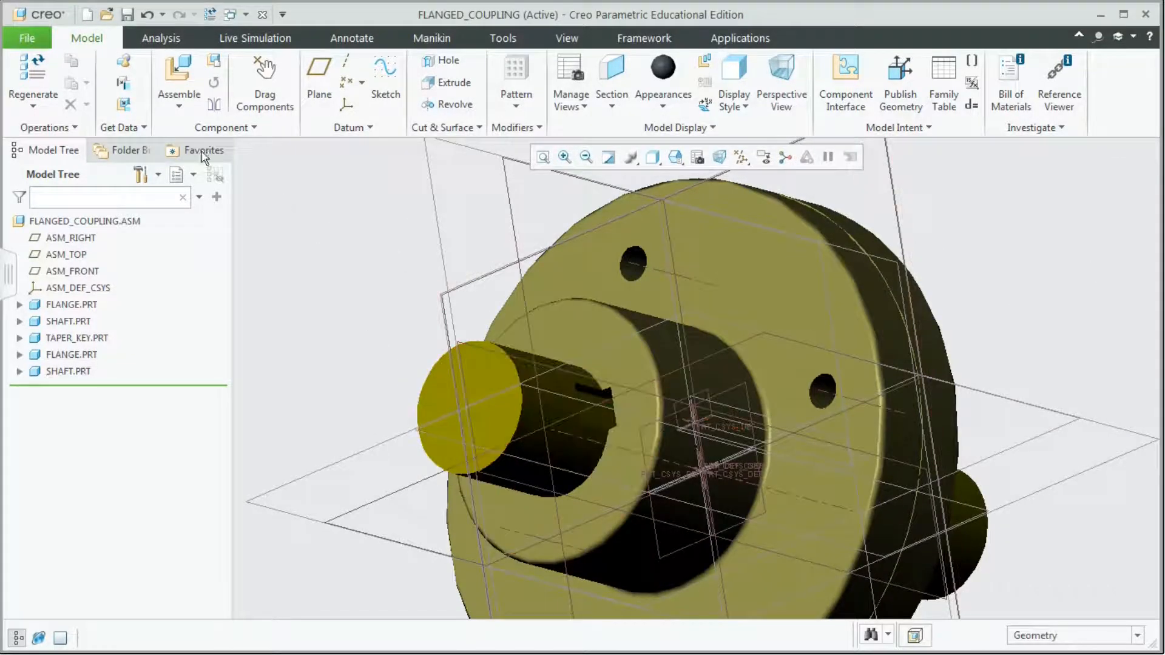
- Insert a second taper_key.prt into the assembly
{"action": "left_click", "coordinate": [181, 106]}
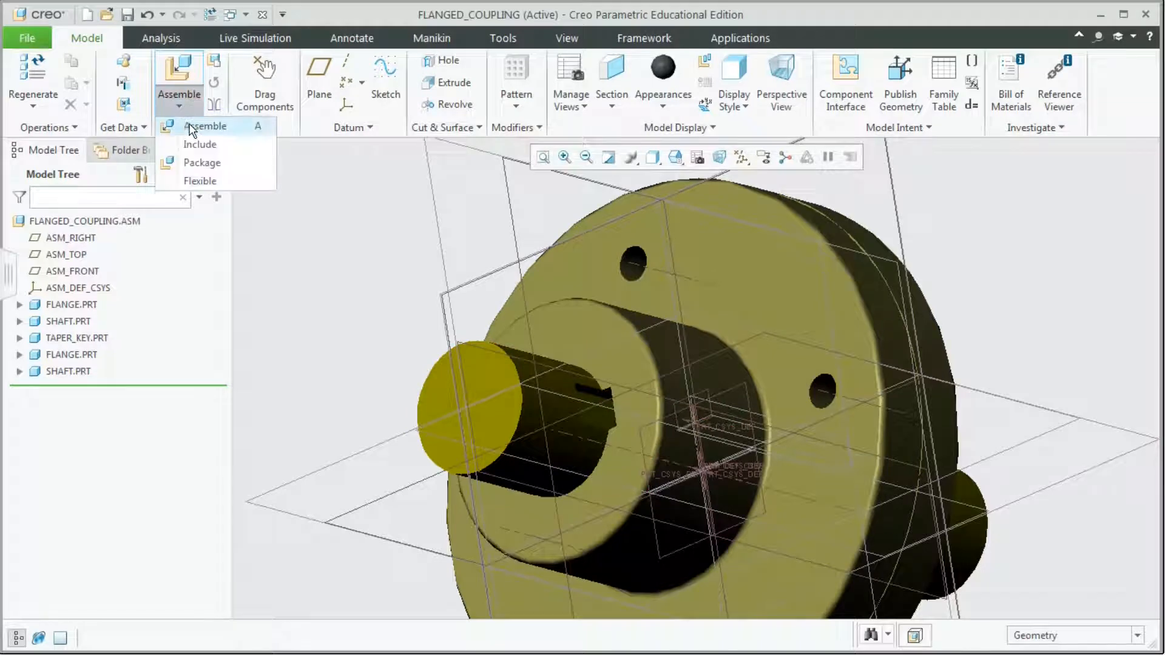
{"action": "left_click", "coordinate": [194, 127]}
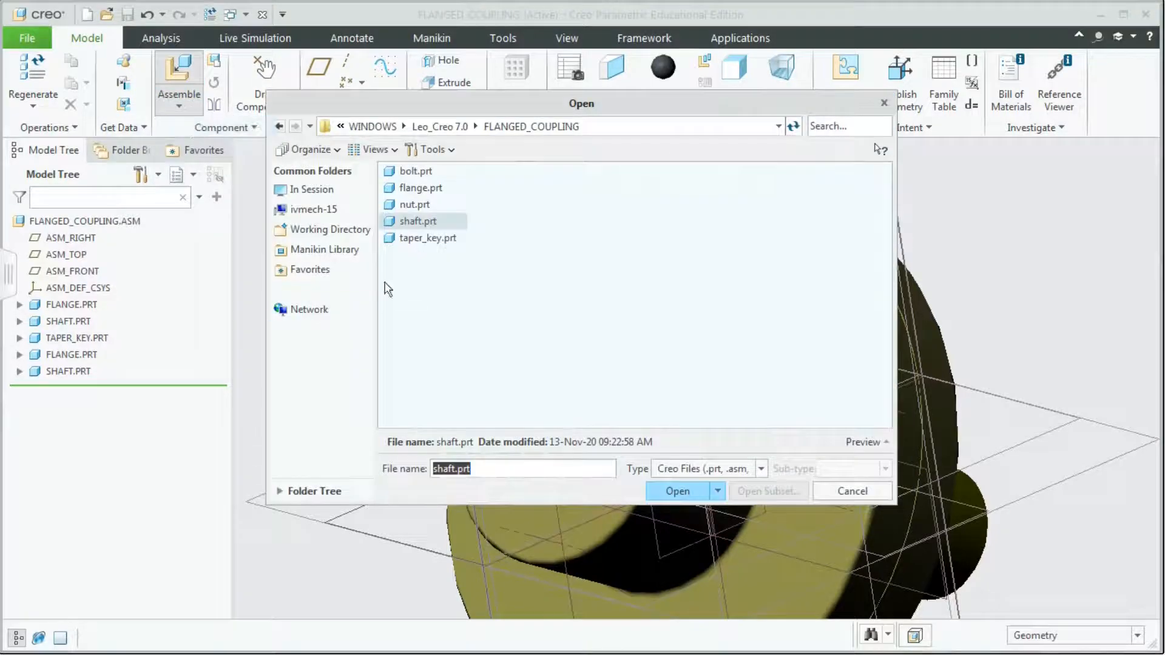
{"action": "left_click", "coordinate": [416, 242]}
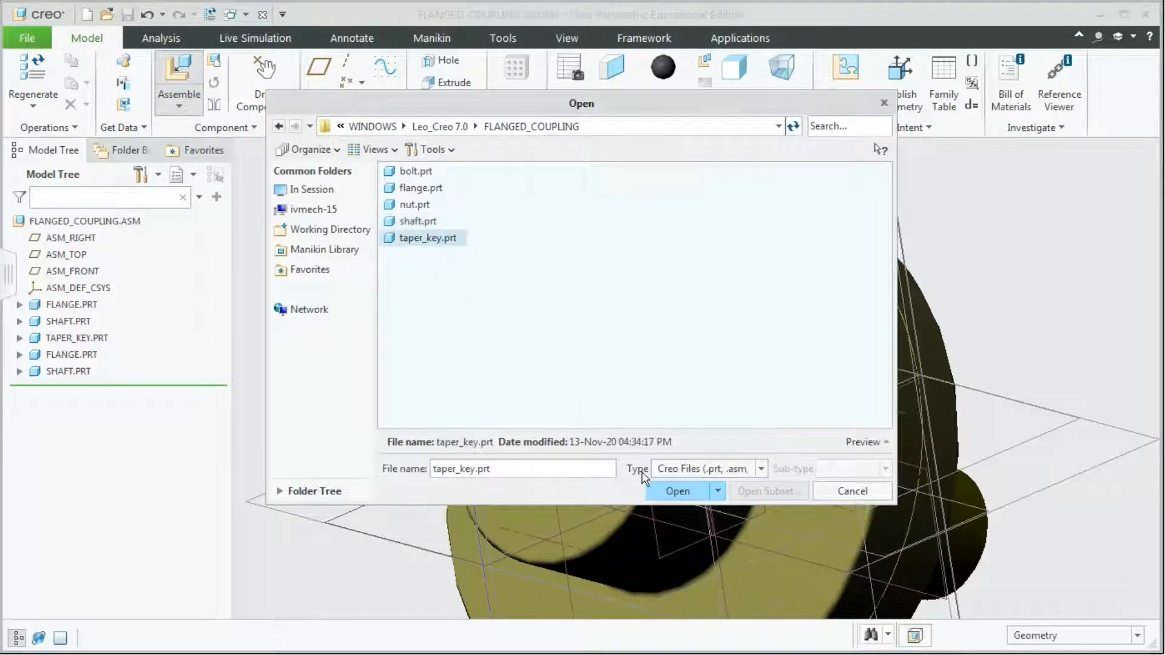
{"action": "left_click", "coordinate": [678, 493]}
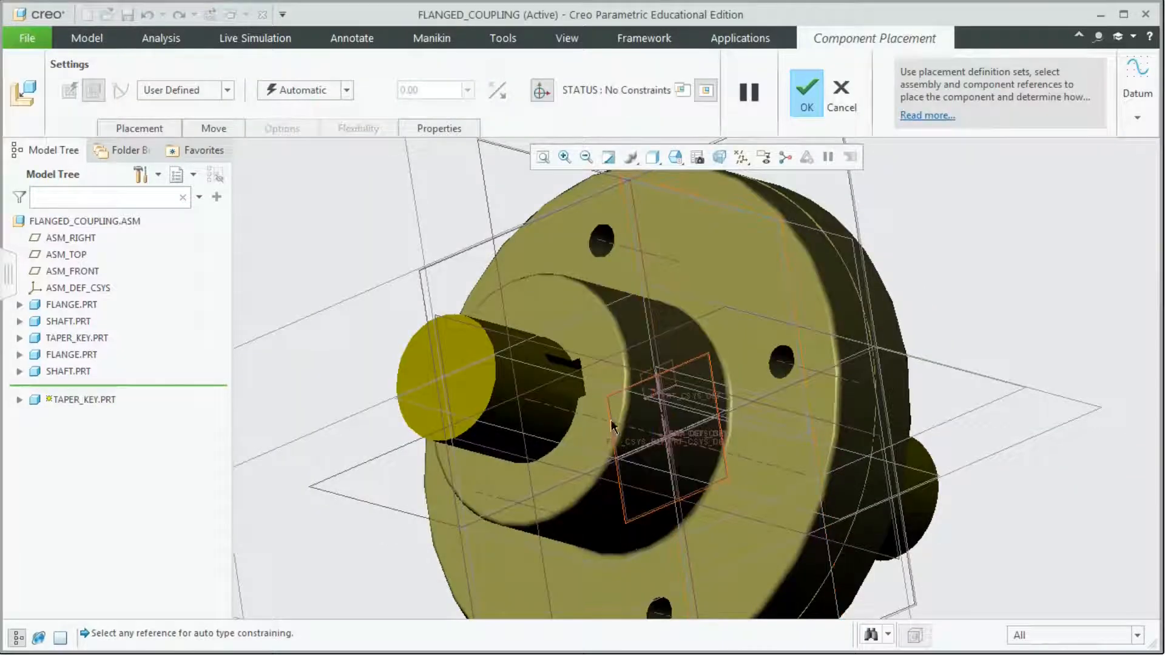
- Turn the second taper key about its vertical axis to lie parallel to the shafts and move it out past the second flange's hub
{"action": "scroll", "coordinate": [614, 374], "scroll_direction": "up", "scroll_amount": 5}
{"action": "scroll", "coordinate": [622, 396], "scroll_direction": "down", "scroll_amount": 2}
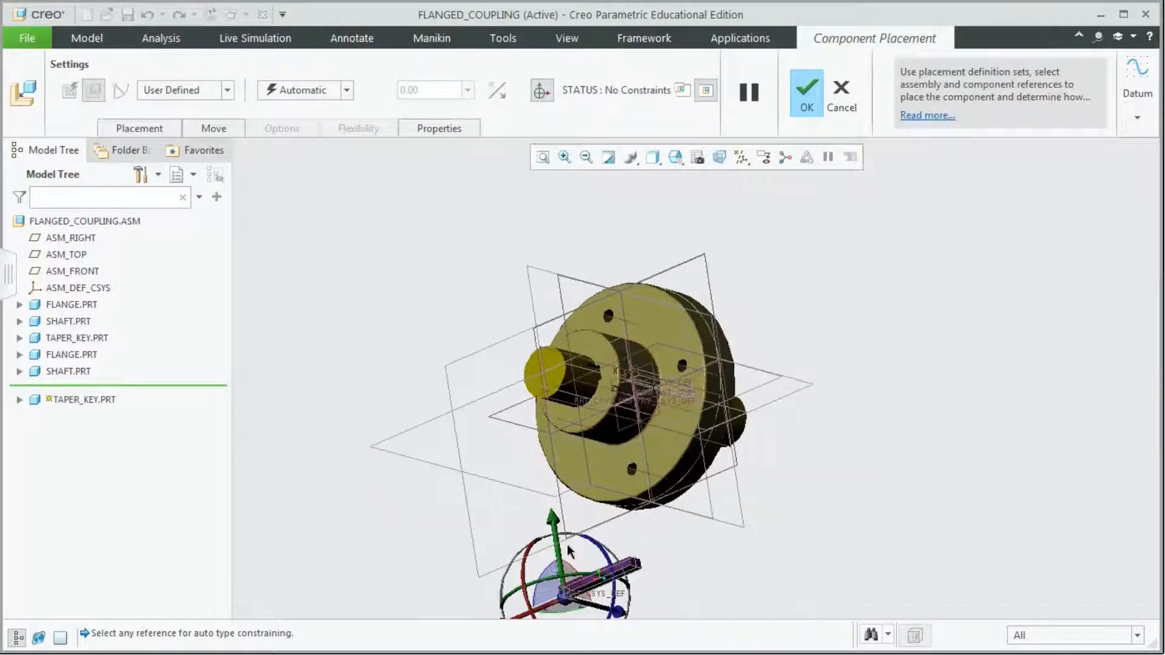
{"action": "left_click_drag", "start_coordinate": [563, 538], "coordinate": [428, 232]}
{"action": "scroll", "coordinate": [427, 232], "scroll_direction": "down", "scroll_amount": 3}
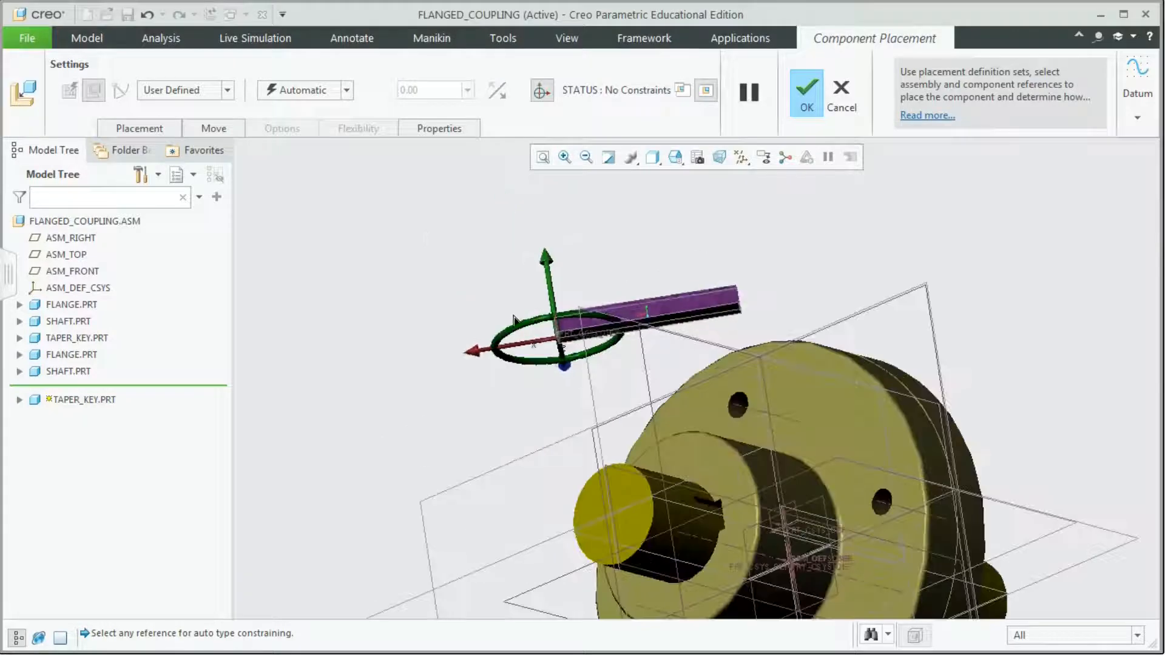
{"action": "left_click_drag", "start_coordinate": [491, 324], "coordinate": [191, 400]}
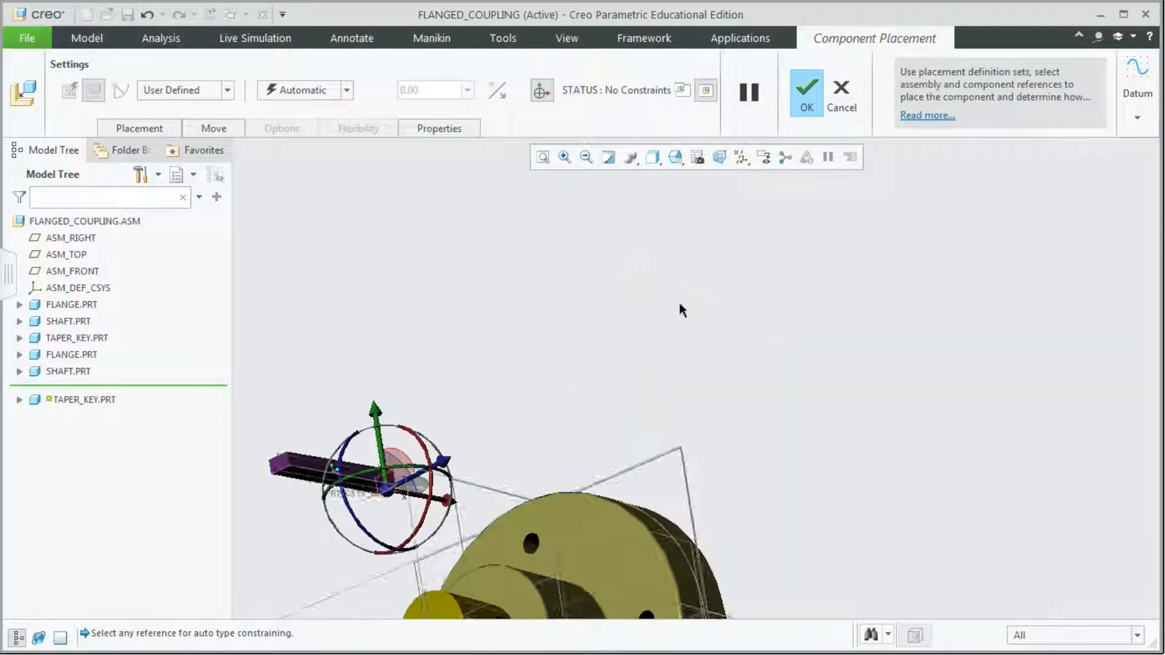
{"action": "middle_click_drag", "start_coordinate": [680, 304], "coordinate": [665, 249], "text": "shift"}
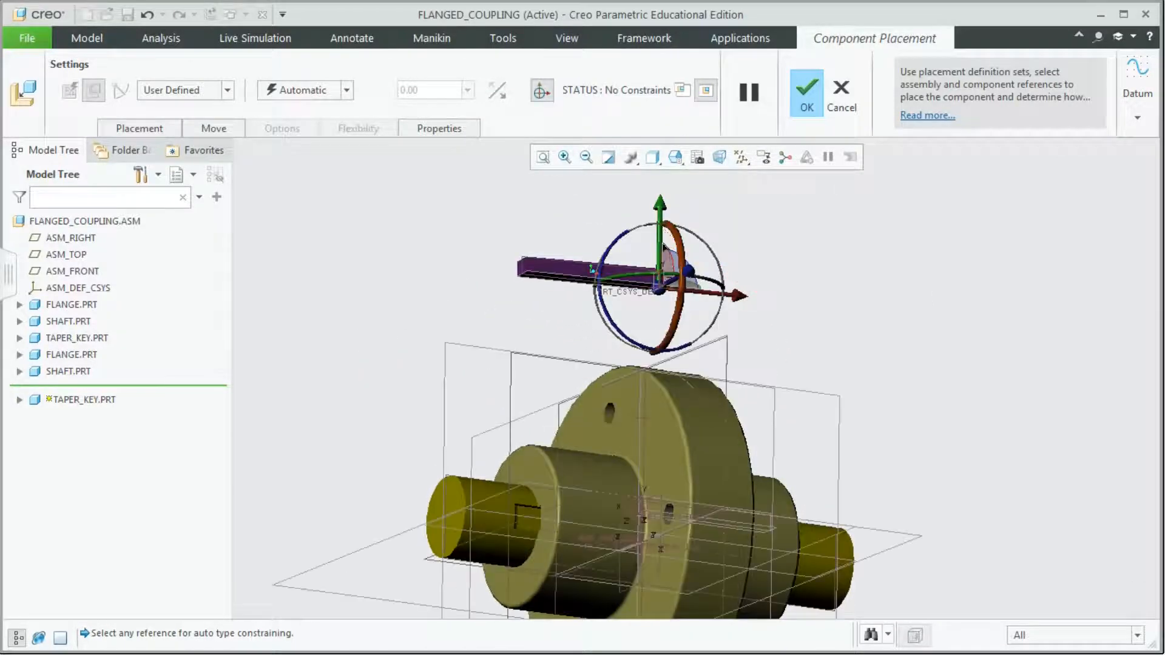
{"action": "left_click_drag", "start_coordinate": [661, 228], "coordinate": [658, 388]}
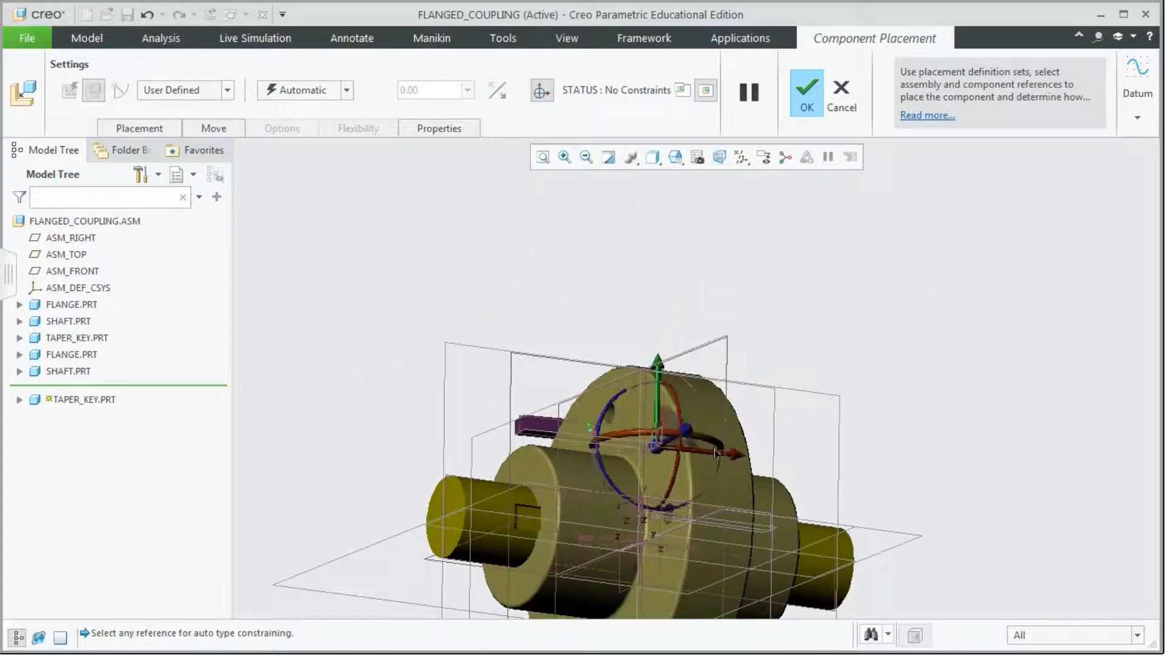
{"action": "left_click_drag", "start_coordinate": [714, 454], "coordinate": [475, 476]}
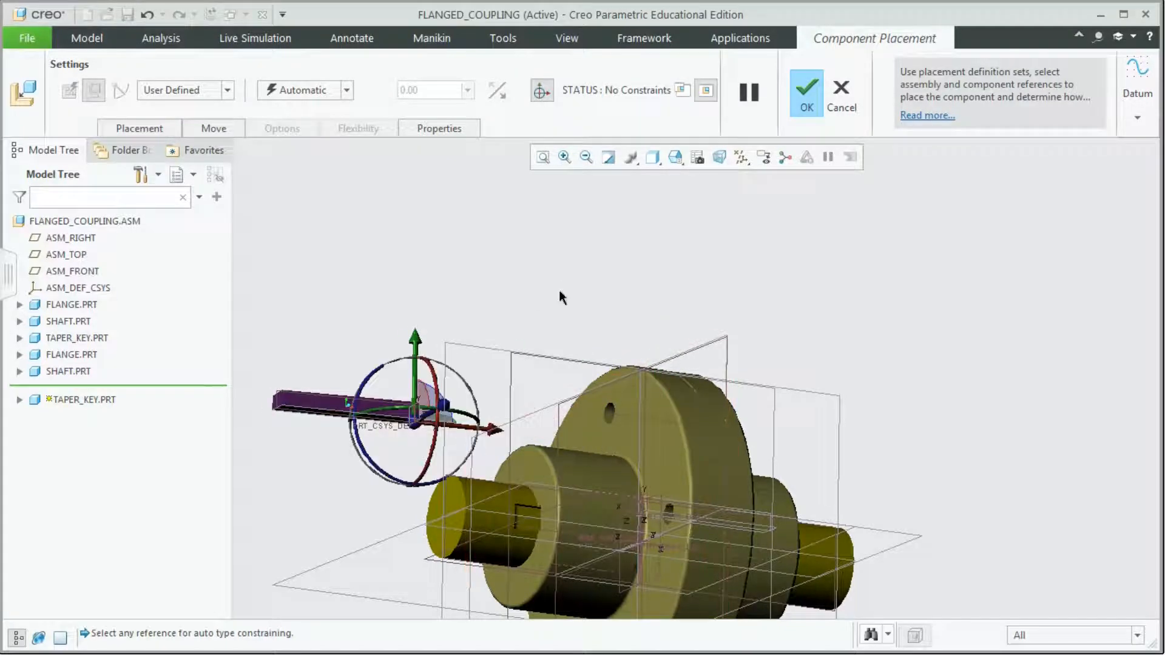
- Lower the taper key to about the shaft's height, roll it a quarter turn about its length, and bring it near the second shaft's end
{"action": "middle_click_drag", "start_coordinate": [556, 279], "coordinate": [577, 304]}
{"action": "left_click_drag", "start_coordinate": [324, 173], "coordinate": [341, 501]}
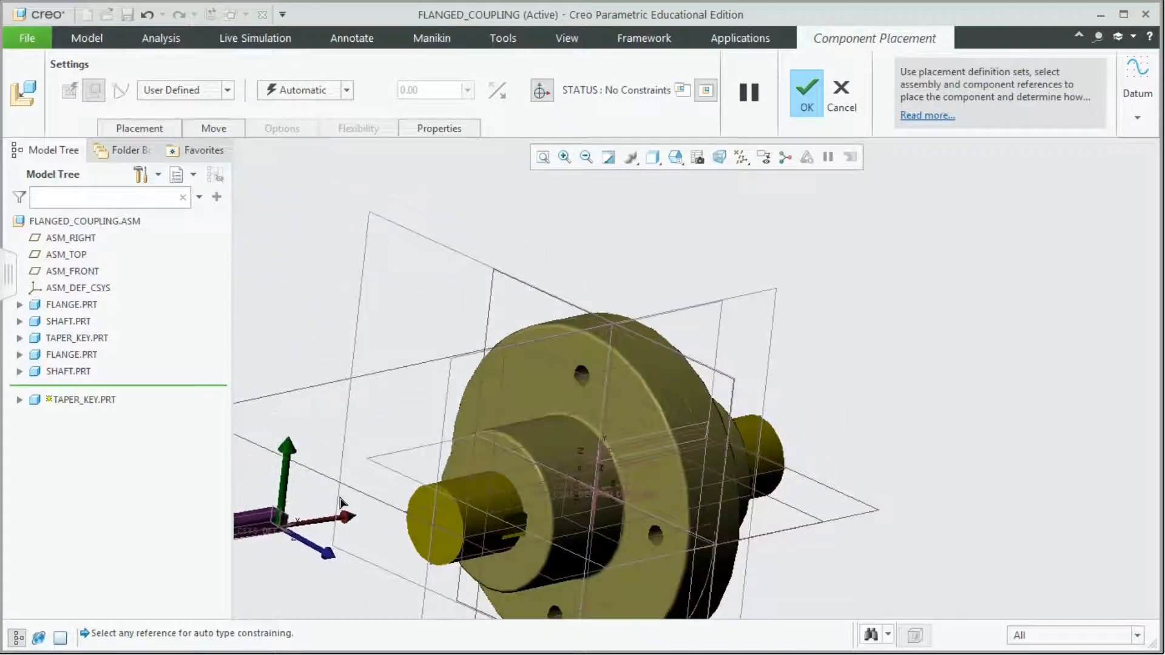
{"action": "middle_click_drag", "start_coordinate": [456, 307], "coordinate": [661, 219], "text": "shift"}
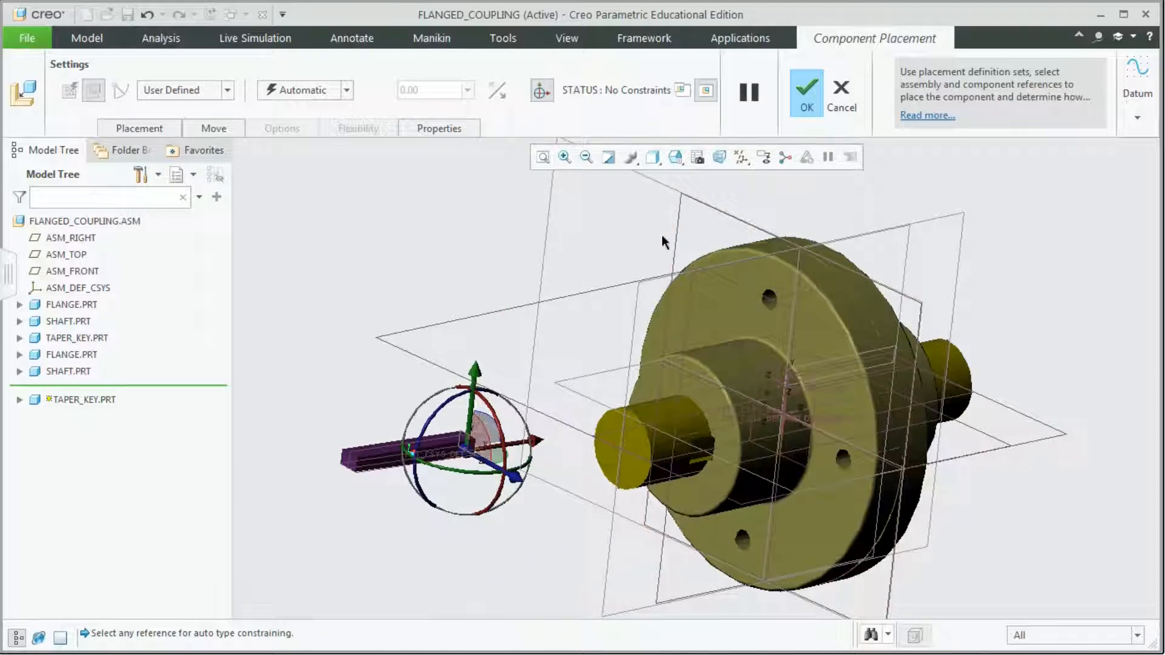
{"action": "scroll", "coordinate": [398, 485], "scroll_direction": "down", "scroll_amount": 3}
{"action": "left_click_drag", "start_coordinate": [556, 384], "coordinate": [567, 468]}
{"action": "scroll", "coordinate": [518, 467], "scroll_direction": "down", "scroll_amount": 2}
{"action": "scroll", "coordinate": [519, 468], "scroll_direction": "down", "scroll_amount": 2}
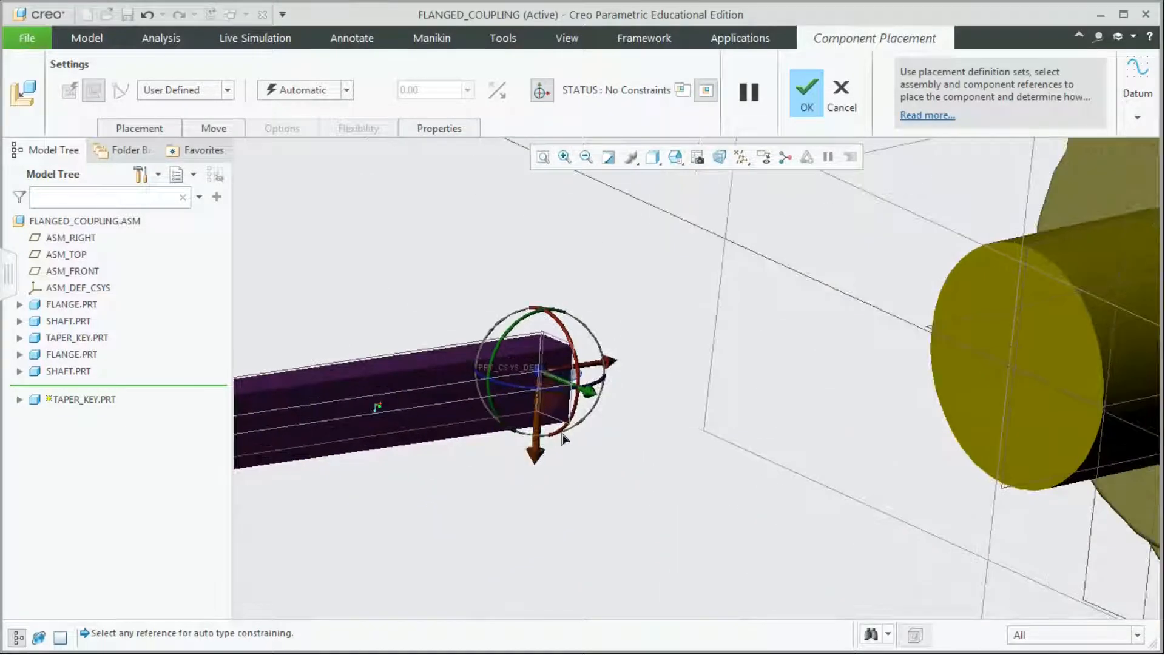
{"action": "left_click_drag", "start_coordinate": [588, 373], "coordinate": [841, 462]}
{"action": "scroll", "coordinate": [766, 420], "scroll_direction": "up", "scroll_amount": 3}
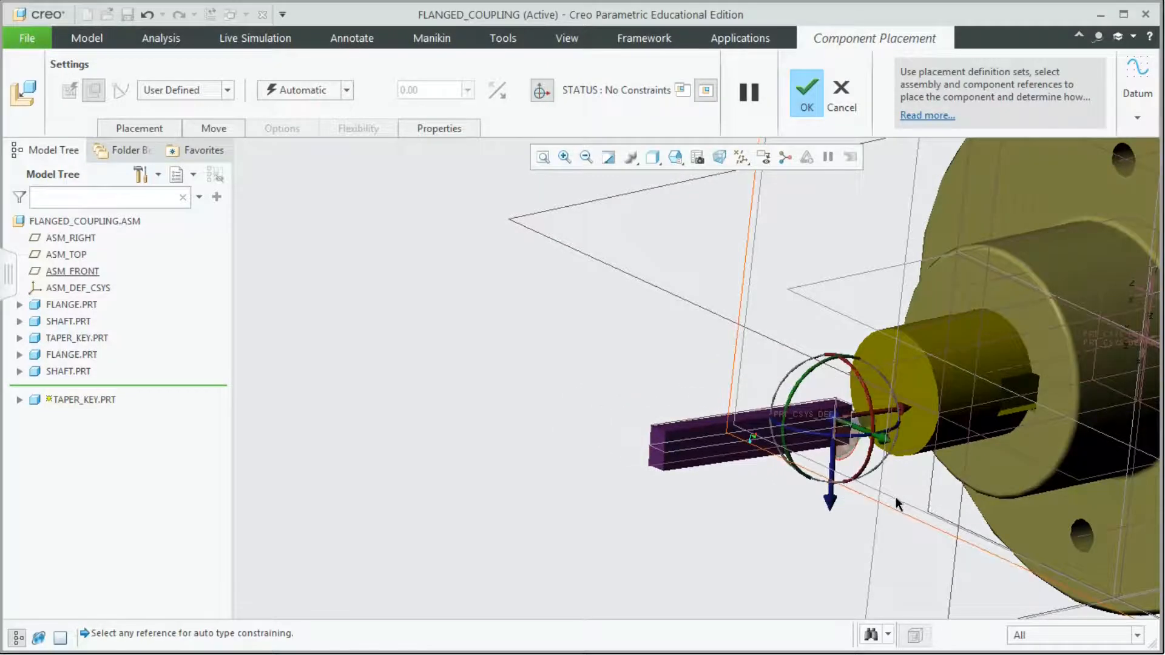
- Constrain the second taper key's base face as Coincident with the keyway floor of the second shaft
{"action": "middle_click_drag", "start_coordinate": [889, 499], "coordinate": [378, 472]}
{"action": "scroll", "coordinate": [489, 504], "scroll_direction": "up", "scroll_amount": 3}
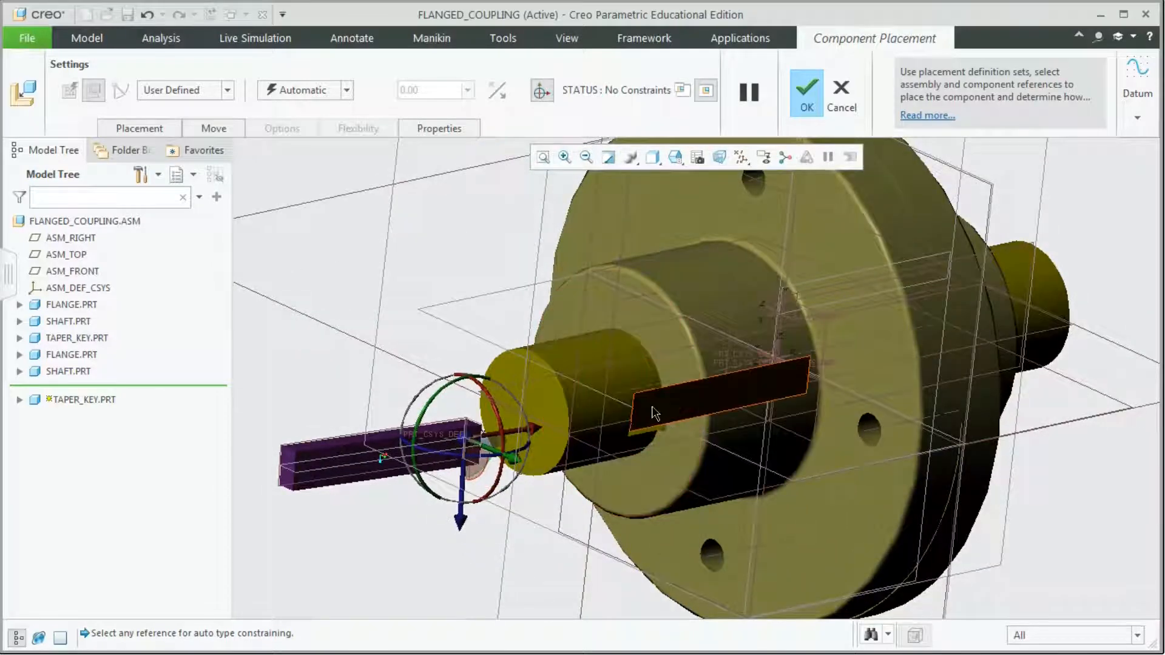
{"action": "middle_click_drag", "start_coordinate": [526, 545], "coordinate": [395, 464]}
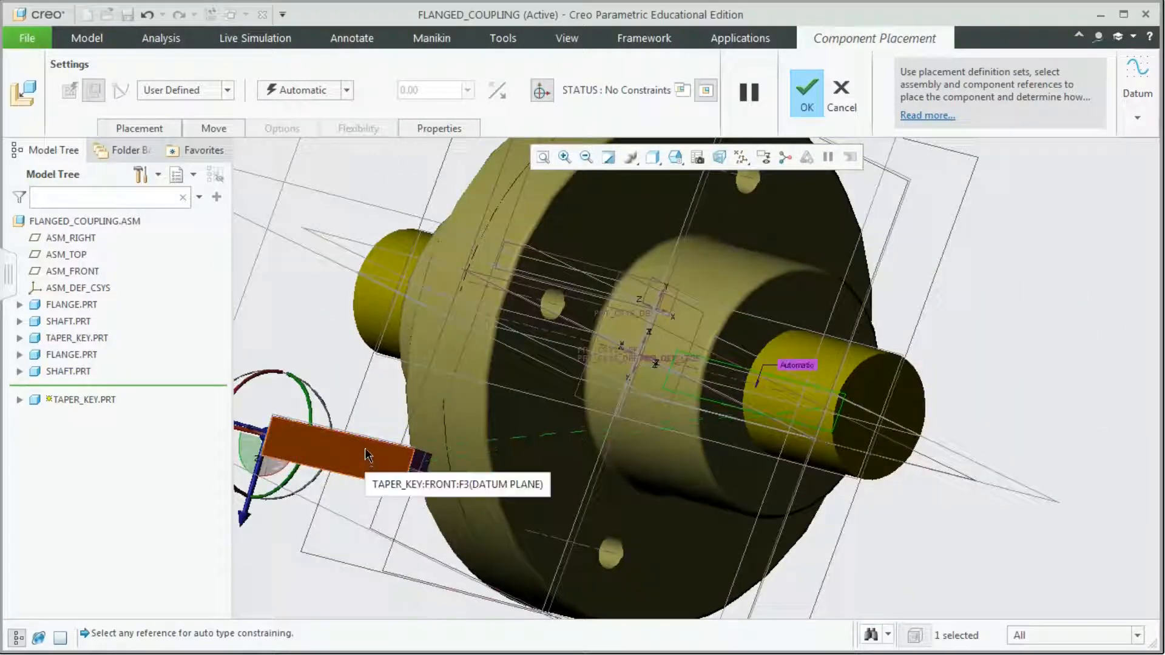
{"action": "left_click", "coordinate": [367, 458]}
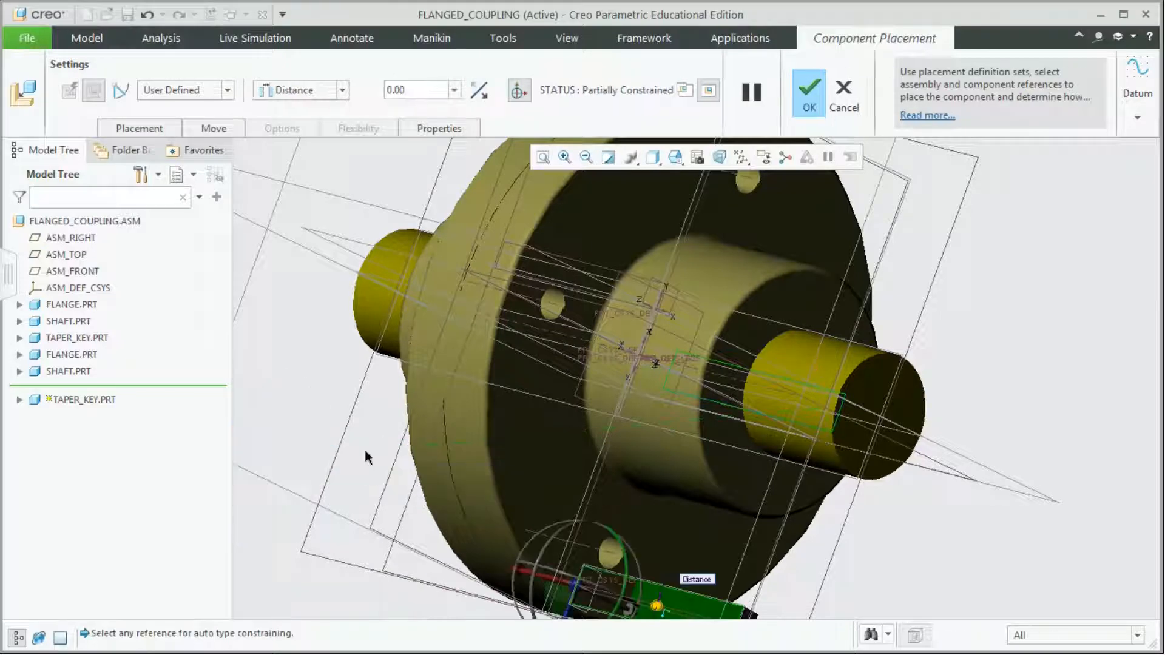
{"action": "left_click", "coordinate": [342, 90]}
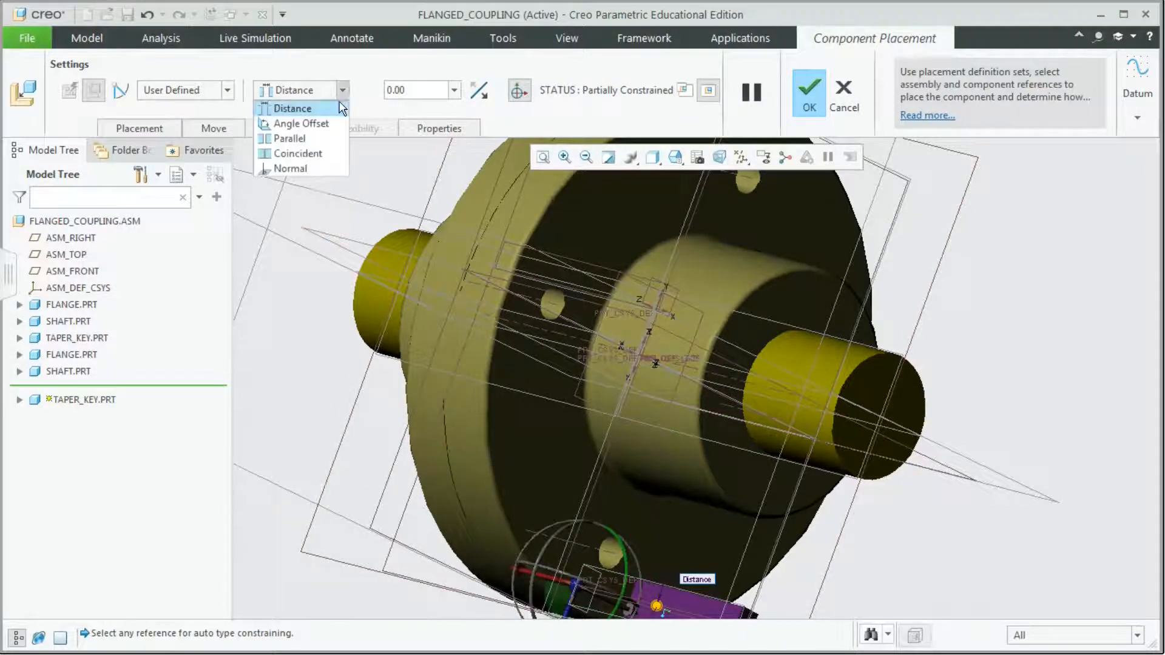
{"action": "left_click", "coordinate": [313, 153]}
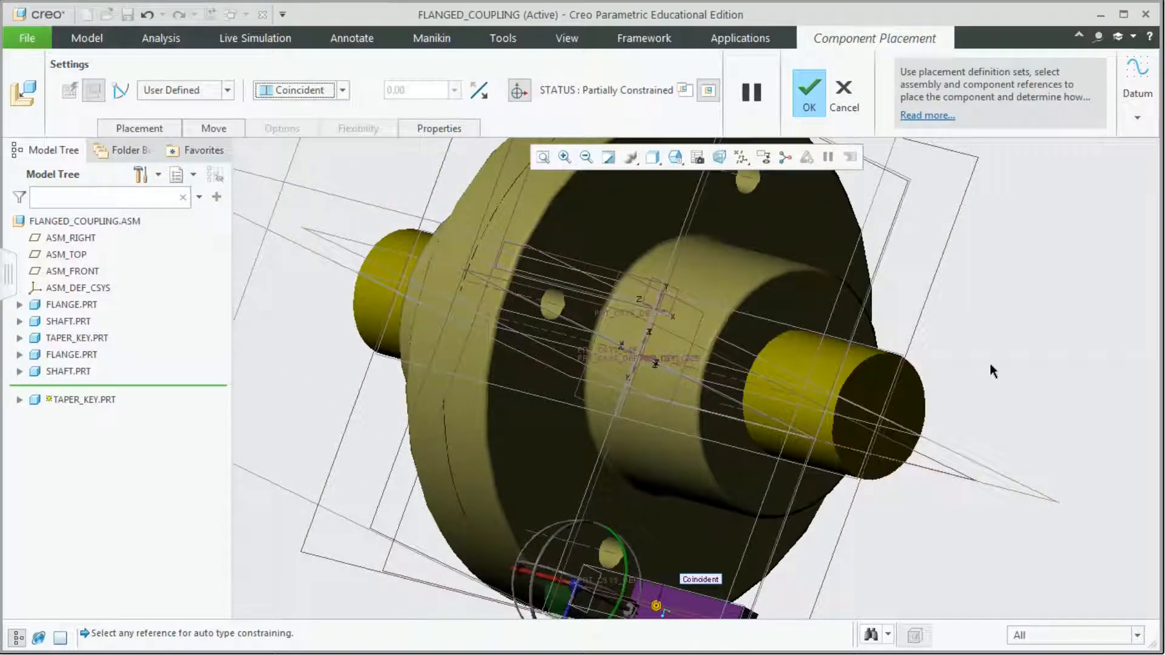
- Make the second taper key's FRONT datum plane Coincident with the coupling's lengthwise datum plane that runs through the keyway
{"action": "scroll", "coordinate": [992, 361], "scroll_direction": "up", "scroll_amount": 5}
{"action": "middle_click_drag", "start_coordinate": [920, 350], "coordinate": [916, 347]}
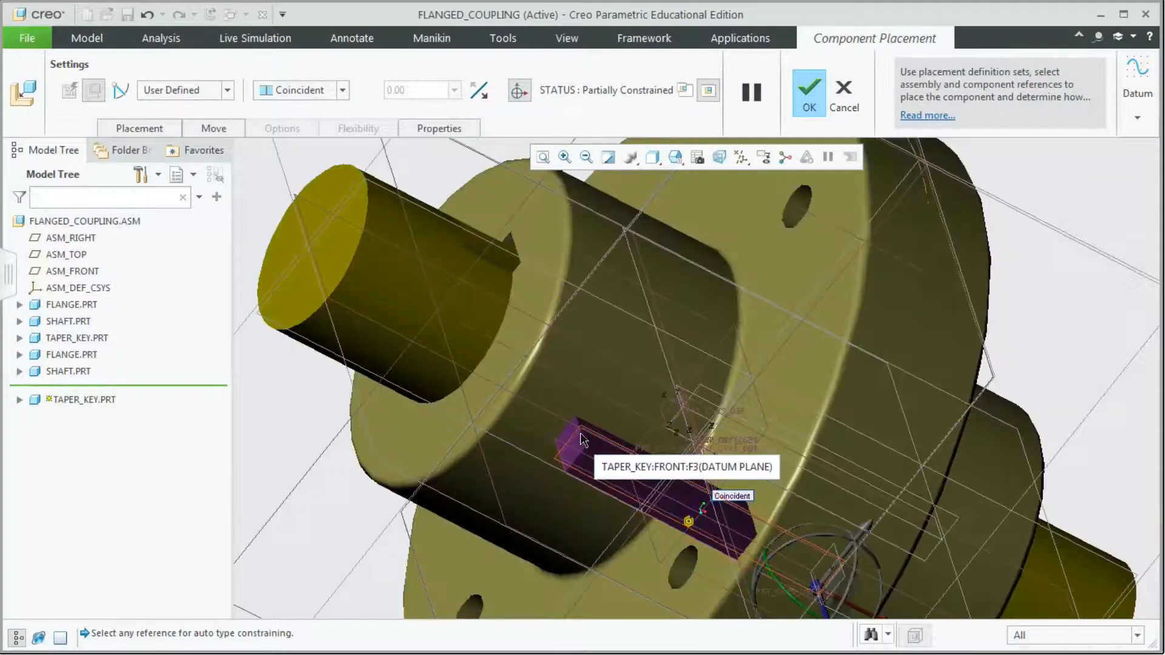
{"action": "left_click", "coordinate": [580, 438]}
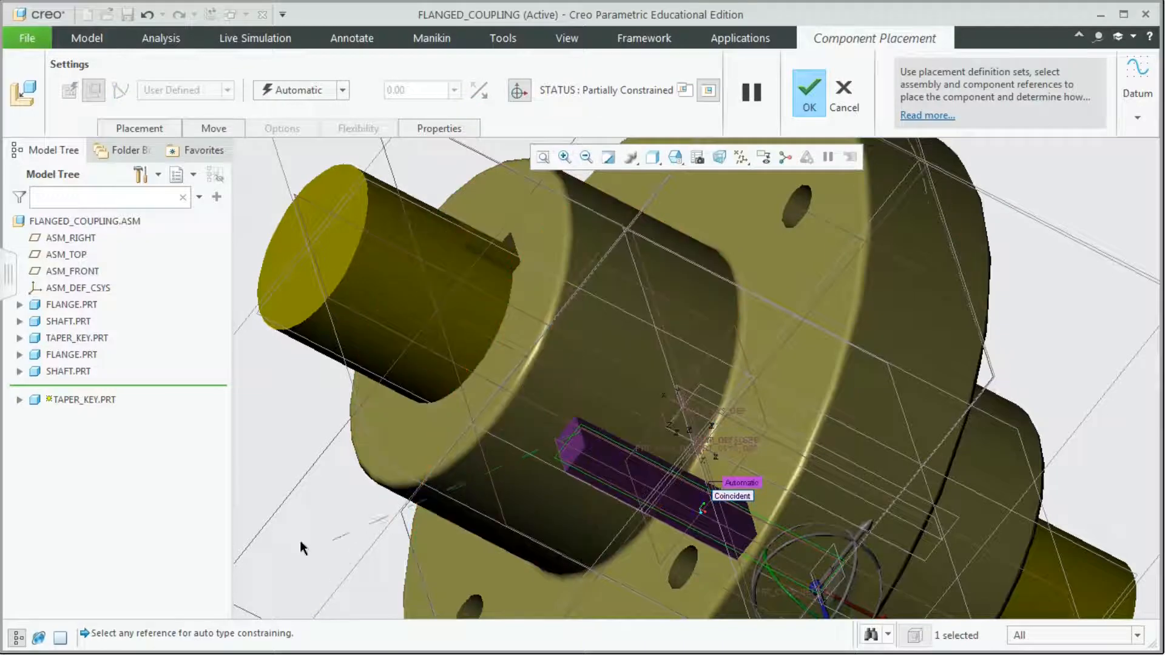
{"action": "left_click", "coordinate": [296, 488]}
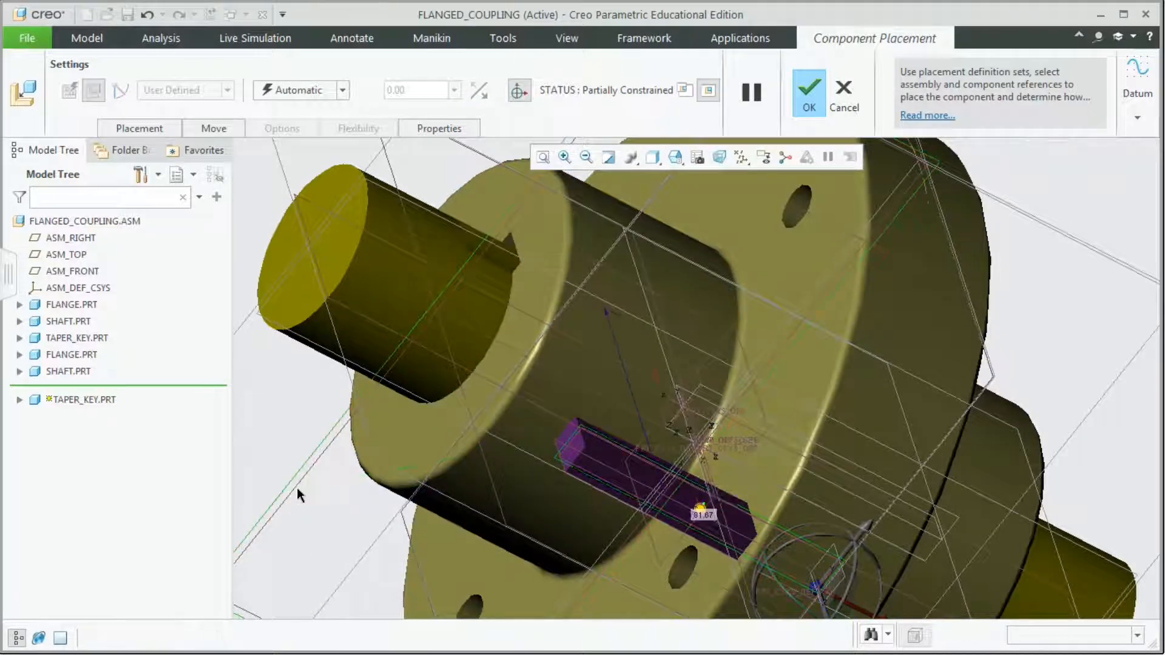
{"action": "left_click", "coordinate": [344, 91]}
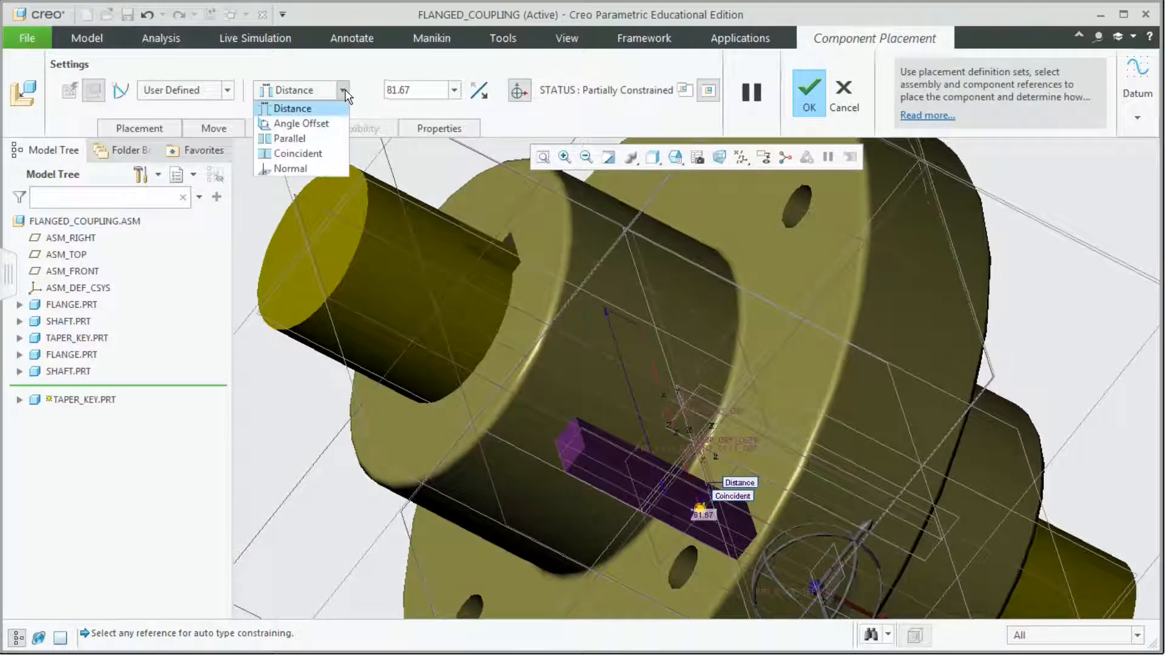
{"action": "left_click", "coordinate": [320, 155]}
- Slide the second taper key lengthwise out of the hub until it is clear beyond the second shaft's end
{"action": "scroll", "coordinate": [786, 384], "scroll_direction": "up", "scroll_amount": 2}
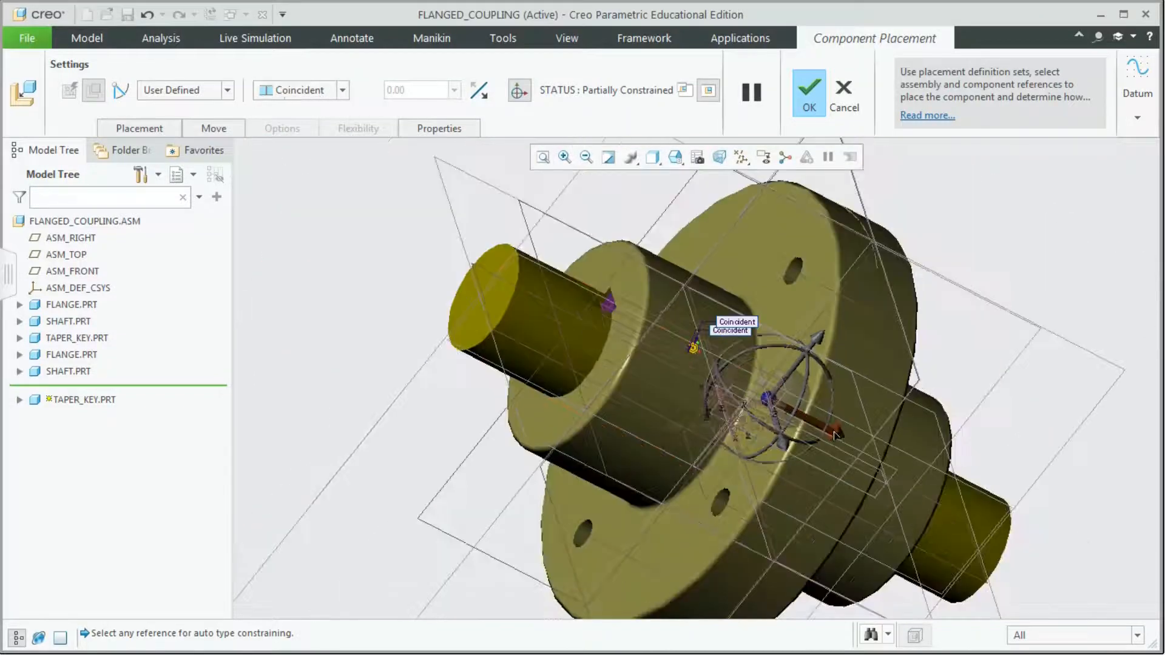
{"action": "left_click_drag", "start_coordinate": [831, 432], "coordinate": [456, 354]}
{"action": "middle_click_drag", "start_coordinate": [457, 358], "coordinate": [417, 295]}
- Constrain the second taper key's RIGHT datum plane at a Distance of 0 from ASM_FRONT and accept the placement
{"action": "scroll", "coordinate": [416, 294], "scroll_direction": "down", "scroll_amount": 5}
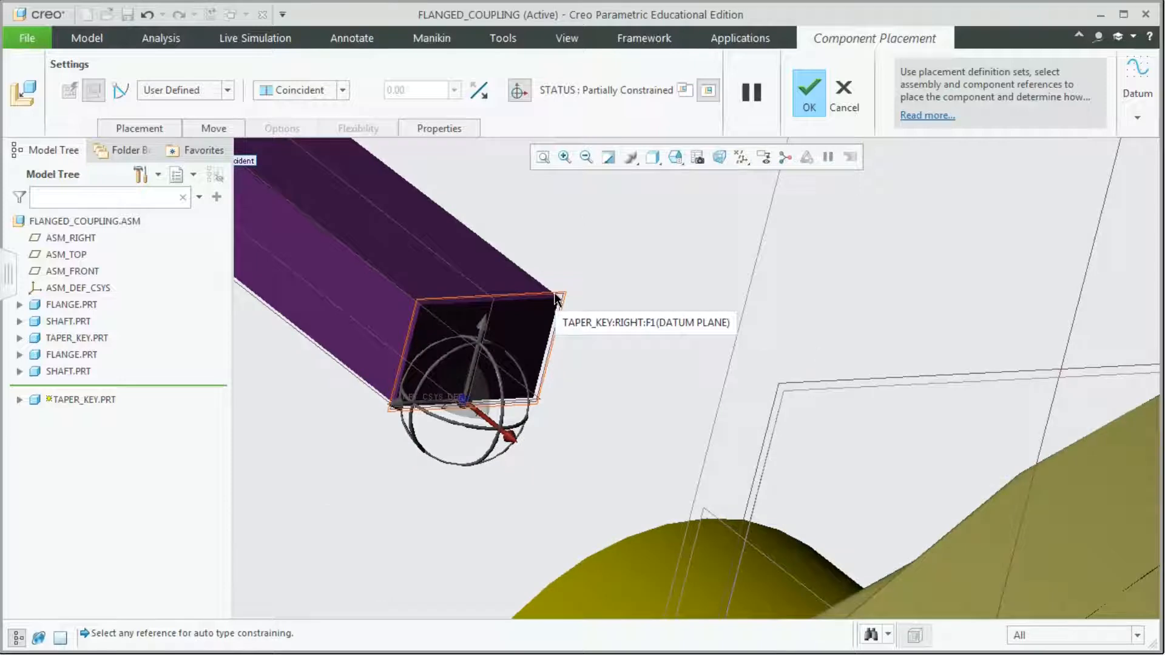
{"action": "left_click", "coordinate": [556, 299]}
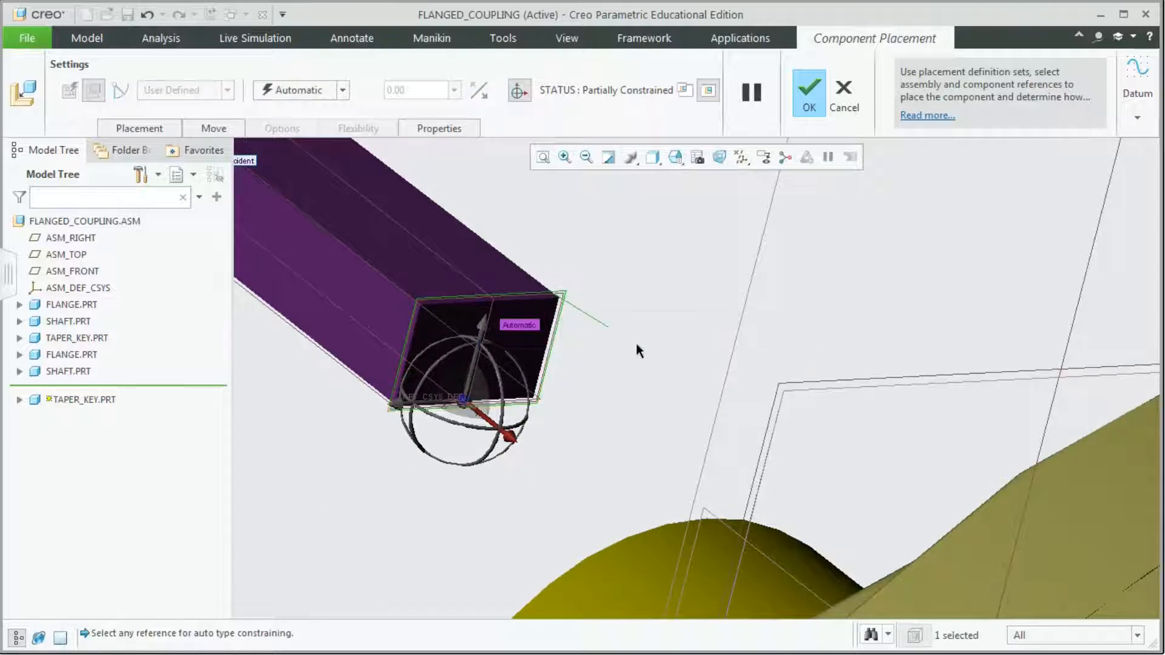
{"action": "scroll", "coordinate": [636, 342], "scroll_direction": "down", "scroll_amount": 2}
{"action": "scroll", "coordinate": [633, 352], "scroll_direction": "up", "scroll_amount": 3}
{"action": "scroll", "coordinate": [635, 358], "scroll_direction": "up", "scroll_amount": 4}
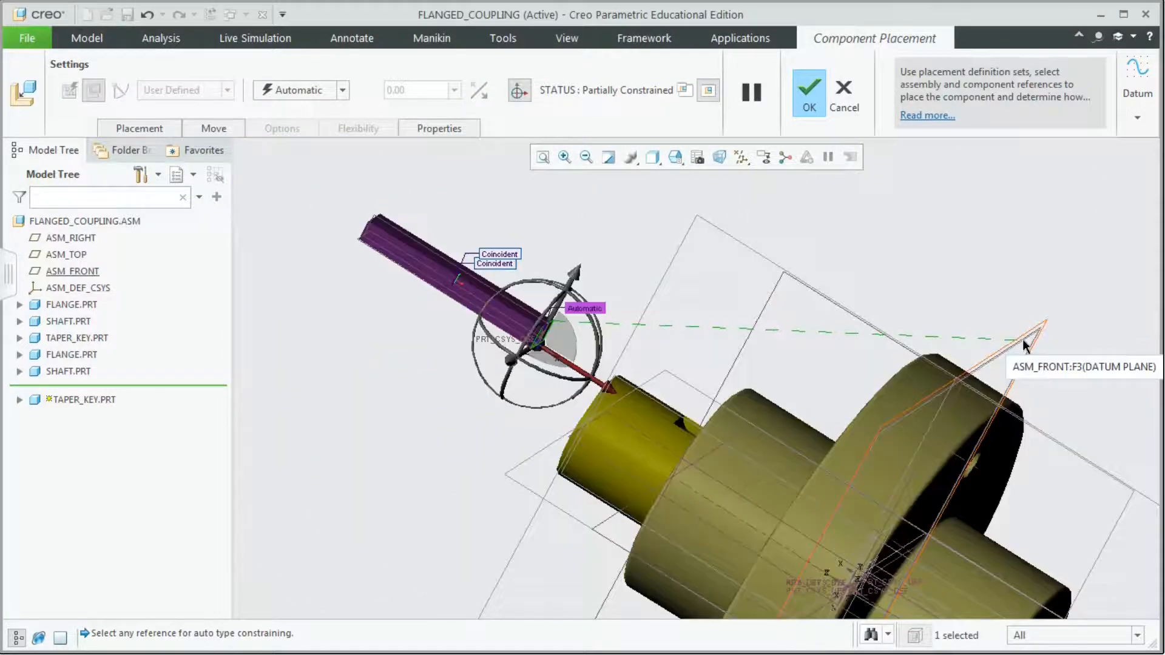
{"action": "left_click", "coordinate": [1020, 341]}
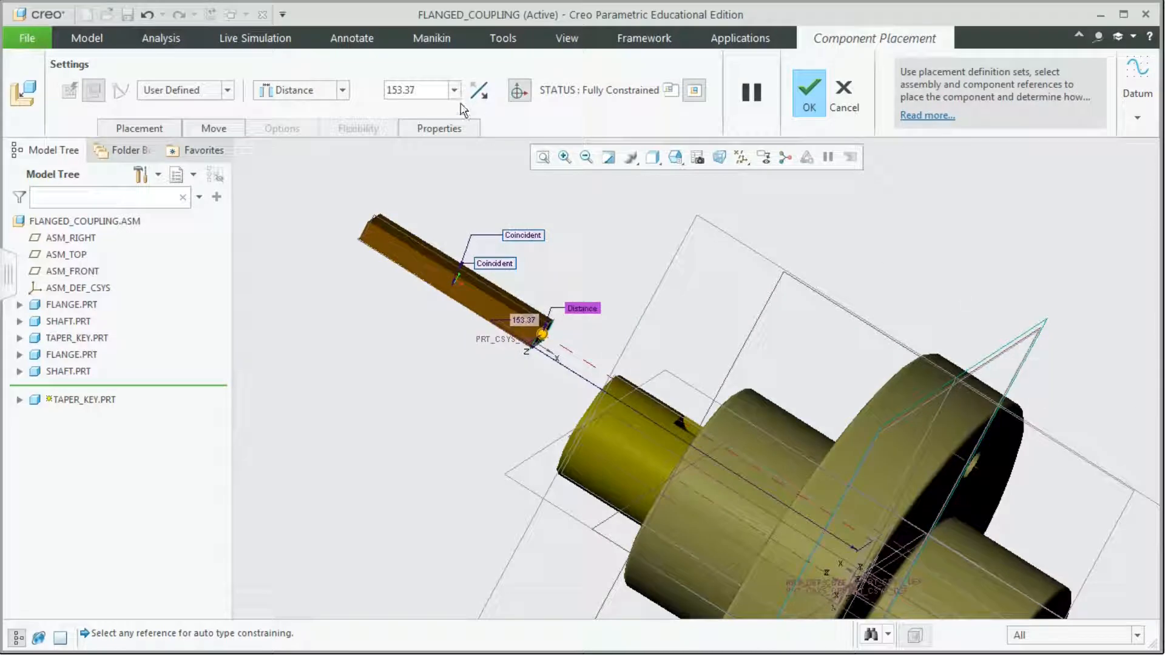
{"action": "type", "text": "0"}
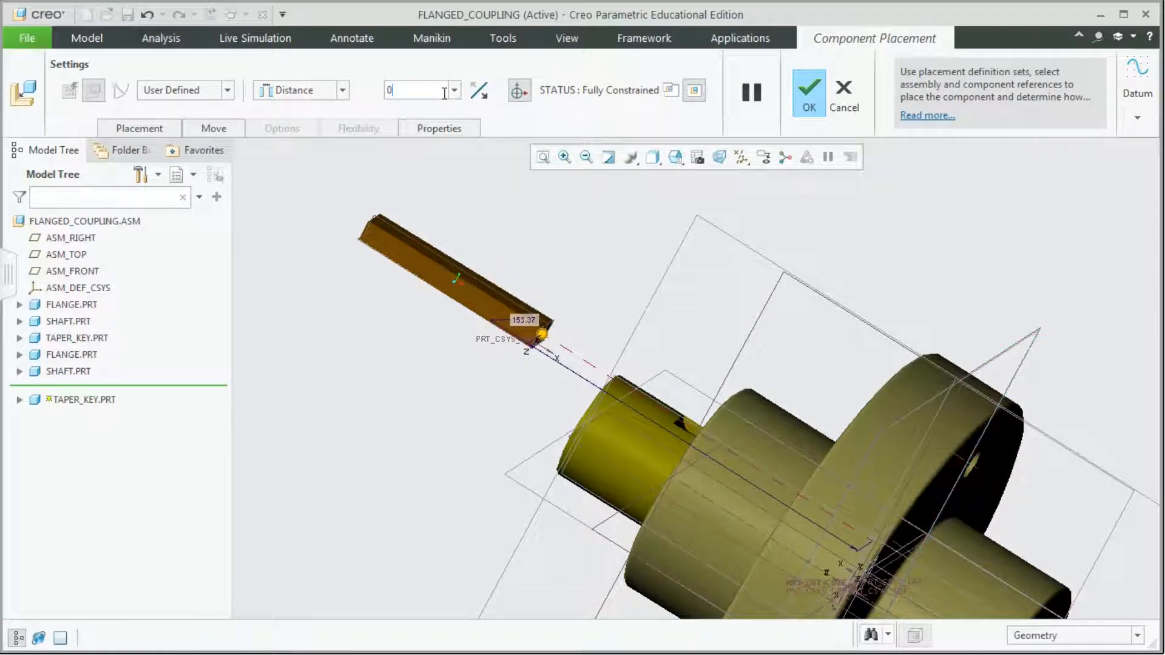
{"action": "key", "text": "Return"}
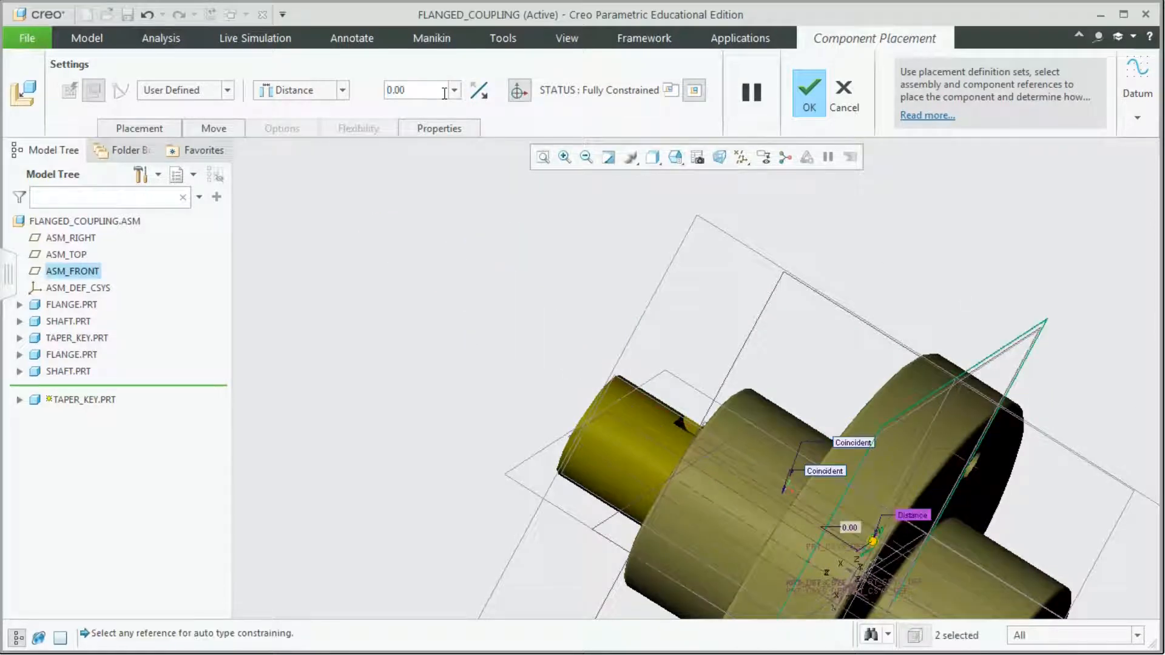
{"action": "mouse_move", "coordinate": [715, 328]}
{"action": "middle_mouse_down"}
{"action": "mouse_move", "coordinate": [667, 356]}
{"action": "mouse_move", "coordinate": [694, 336]}
{"action": "mouse_move", "coordinate": [674, 340]}
{"action": "middle_mouse_up"}
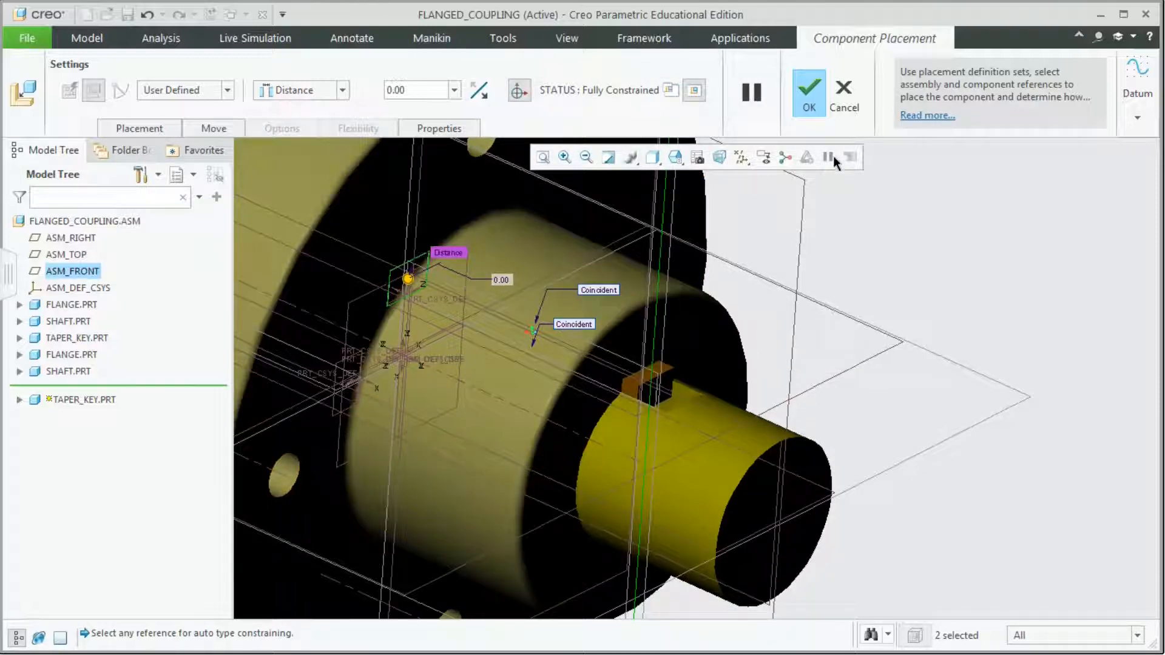
{"action": "left_click", "coordinate": [810, 96]}
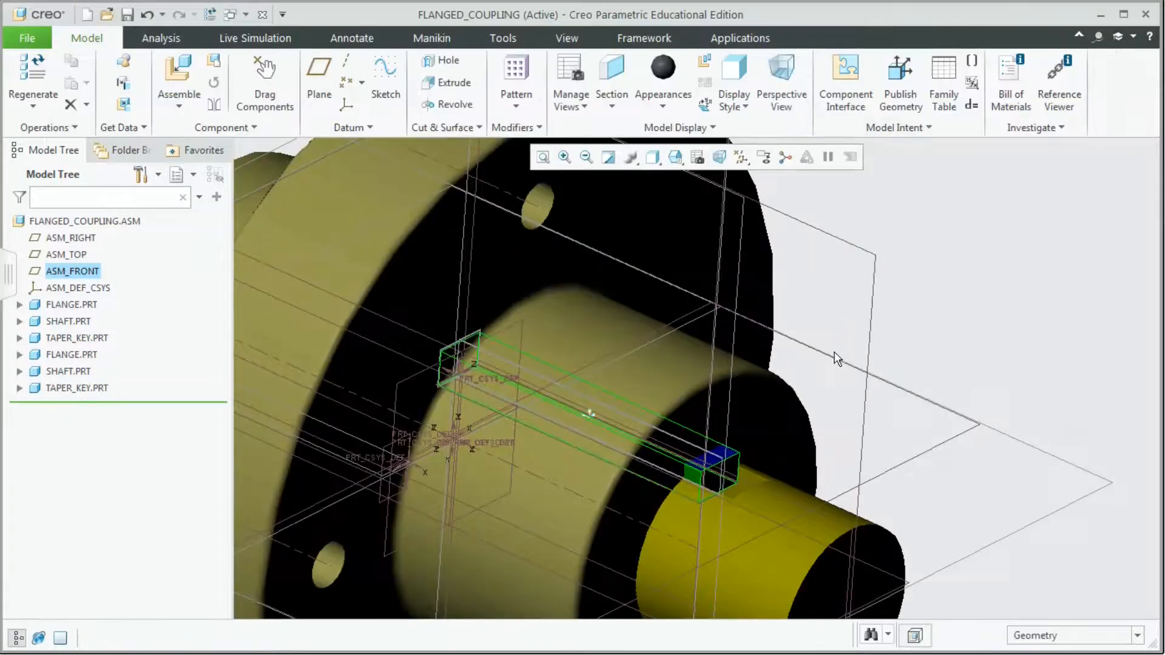
- Examine how the second taper key sits in the shaft and hub keyways, viewing the coupling from several sides
{"action": "middle_click_drag", "start_coordinate": [836, 358], "coordinate": [944, 290]}
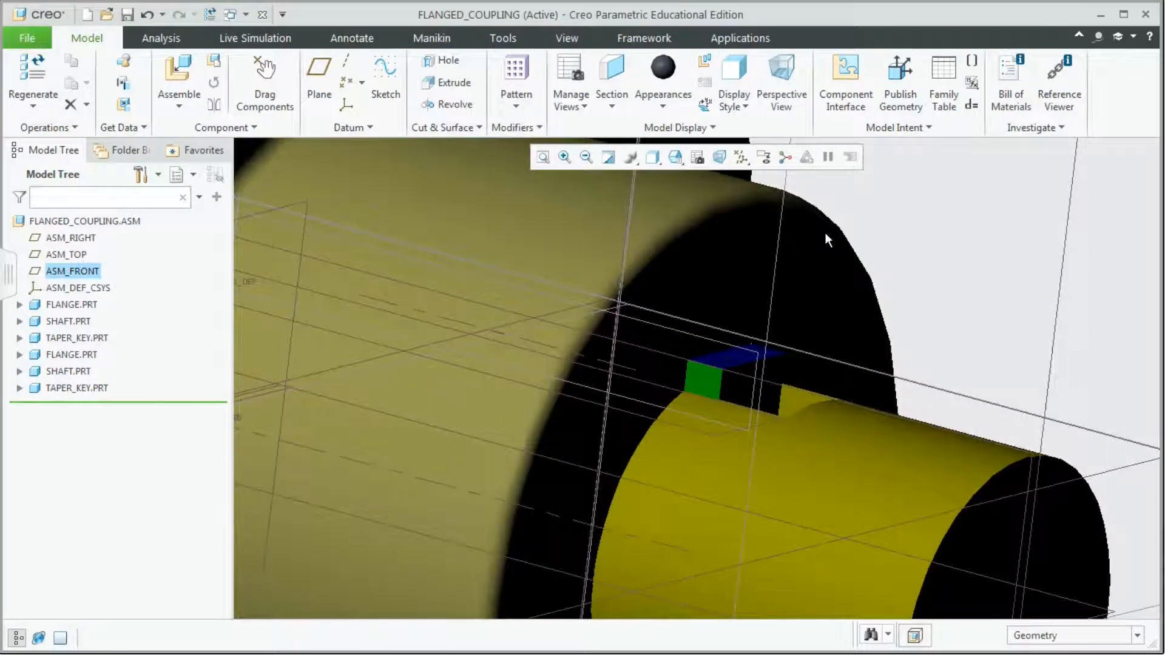
{"action": "scroll", "coordinate": [825, 232], "scroll_direction": "down", "scroll_amount": 3}
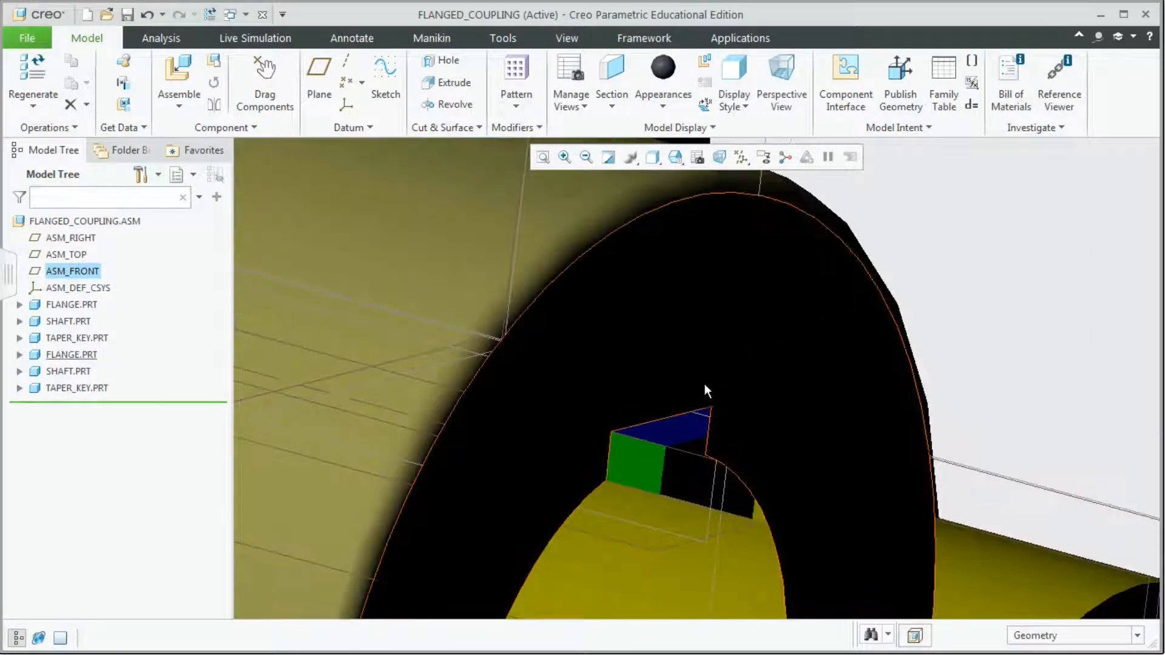
{"action": "scroll", "coordinate": [803, 367], "scroll_direction": "up", "scroll_amount": 5}
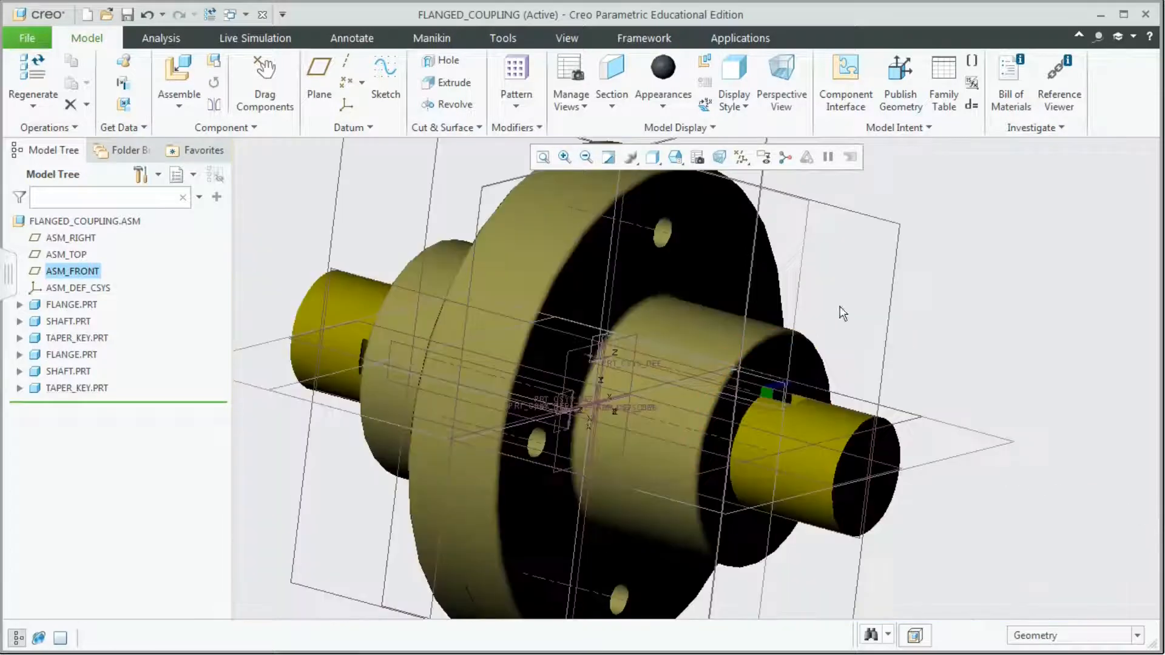
{"action": "middle_click_drag", "start_coordinate": [843, 313], "coordinate": [552, 300]}
{"action": "scroll", "coordinate": [566, 300], "scroll_direction": "down", "scroll_amount": 3}
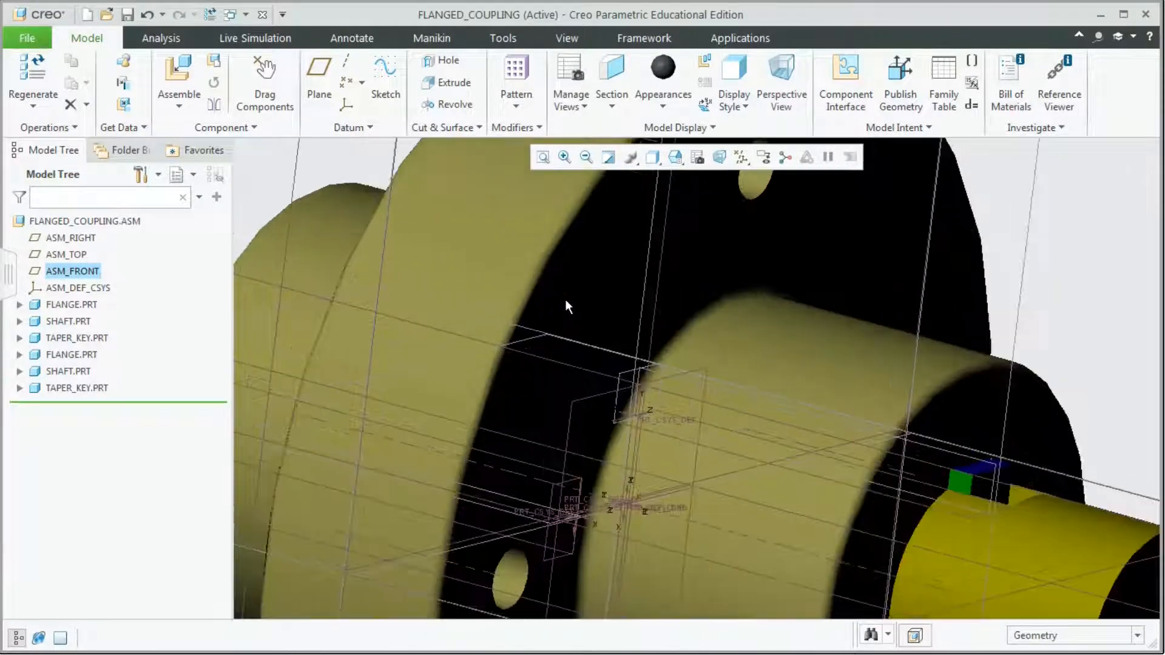
{"action": "scroll", "coordinate": [566, 300], "scroll_direction": "up", "scroll_amount": 5}
{"action": "scroll", "coordinate": [464, 164], "scroll_direction": "down", "scroll_amount": 3}
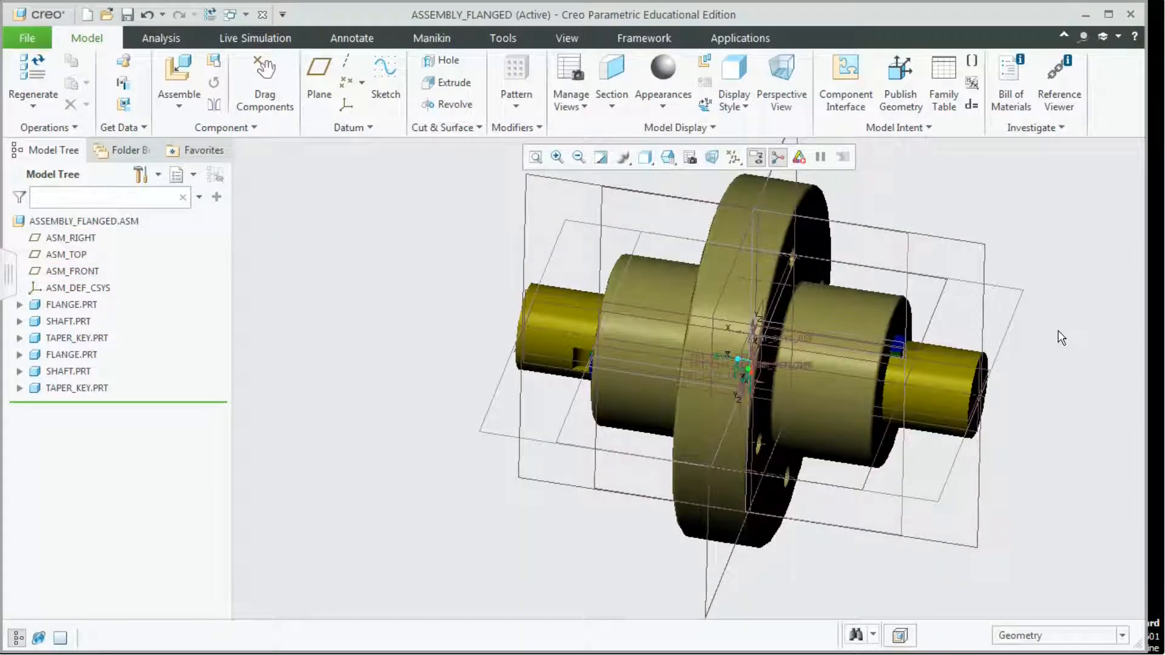
- Assemble bolt.prt into the assembly and move it clear of the flange, beside the upper bolt hole
{"action": "middle_click_drag", "start_coordinate": [1061, 338], "coordinate": [914, 474]}
{"action": "left_click", "coordinate": [180, 107]}
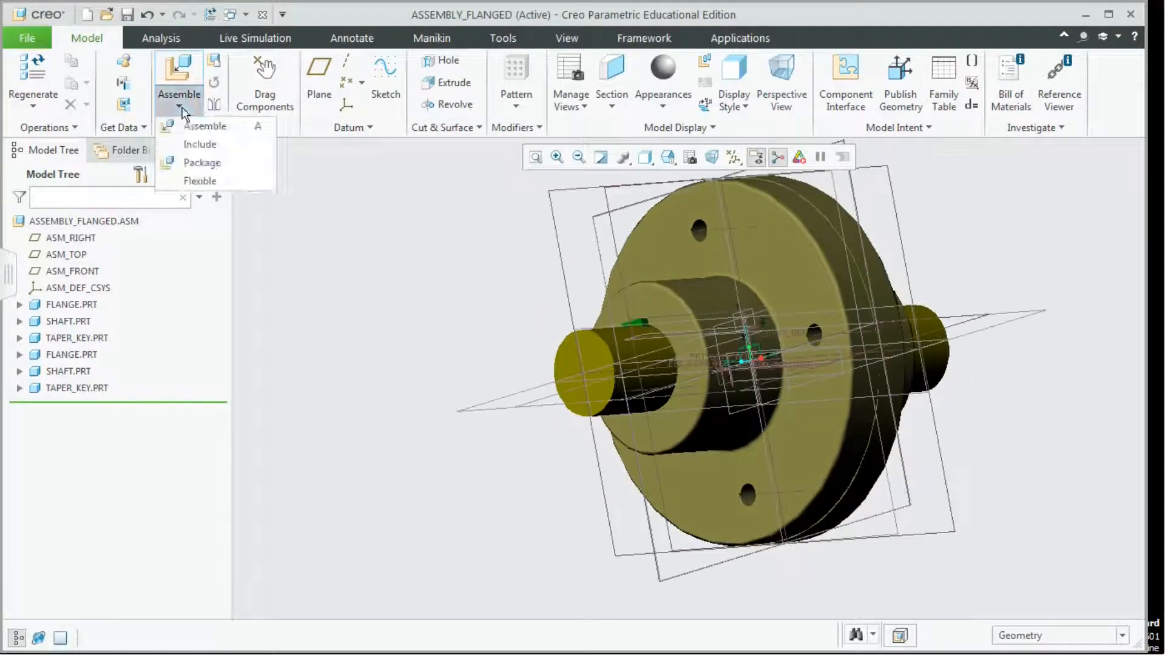
{"action": "left_click", "coordinate": [194, 130]}
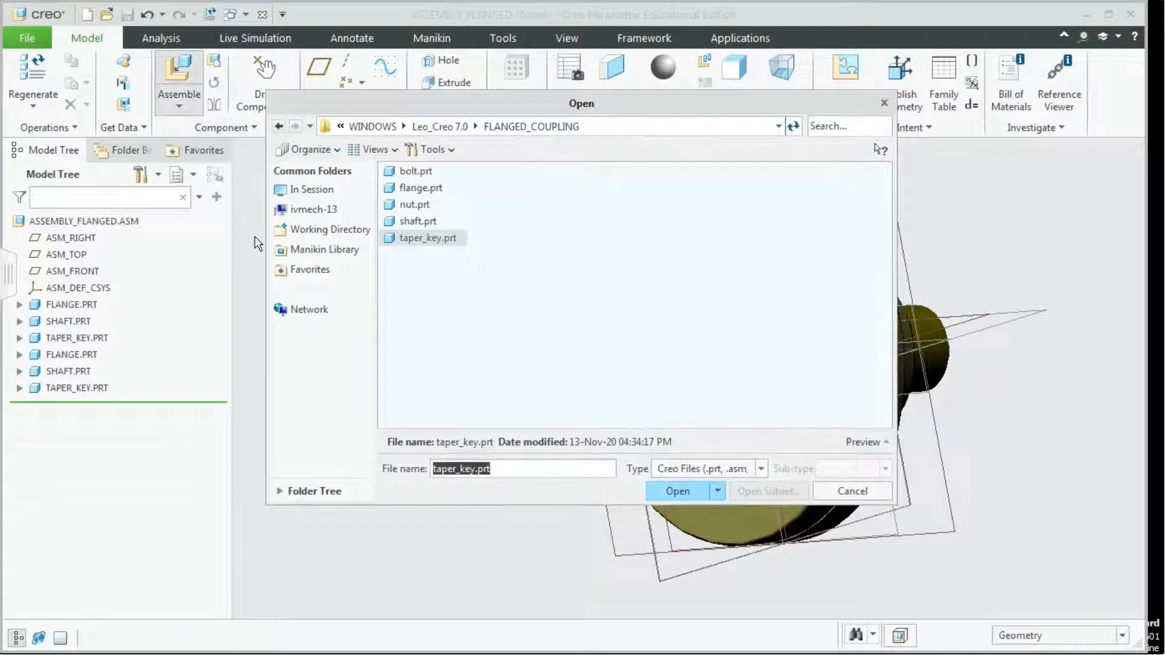
{"action": "left_click", "coordinate": [416, 172]}
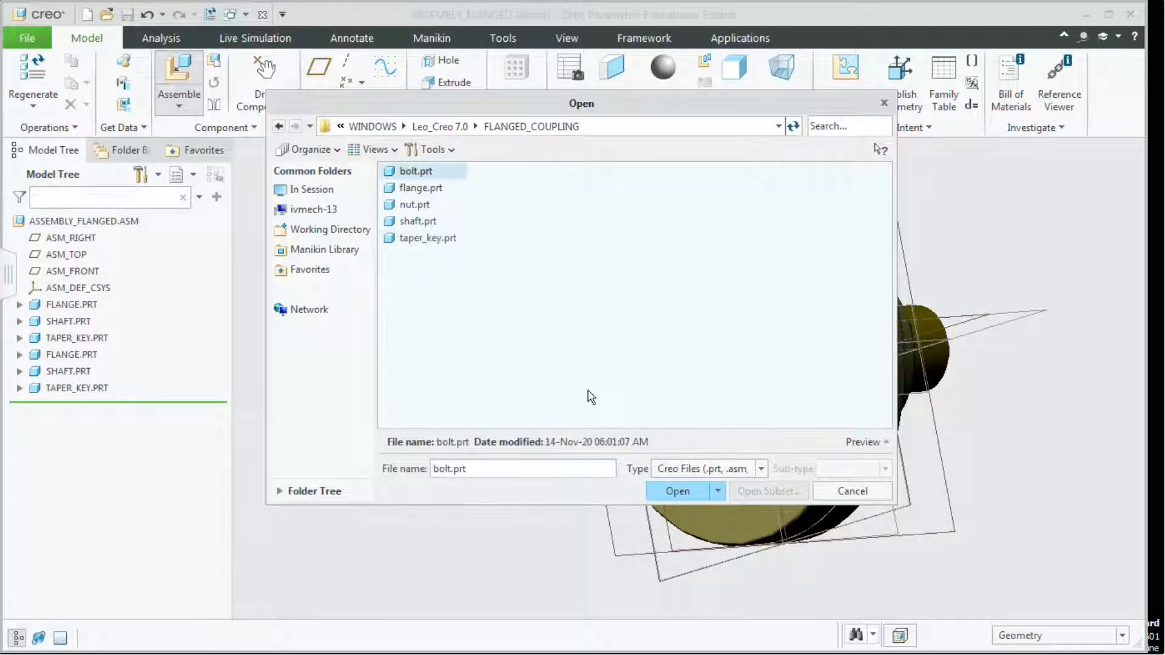
{"action": "left_click", "coordinate": [678, 491]}
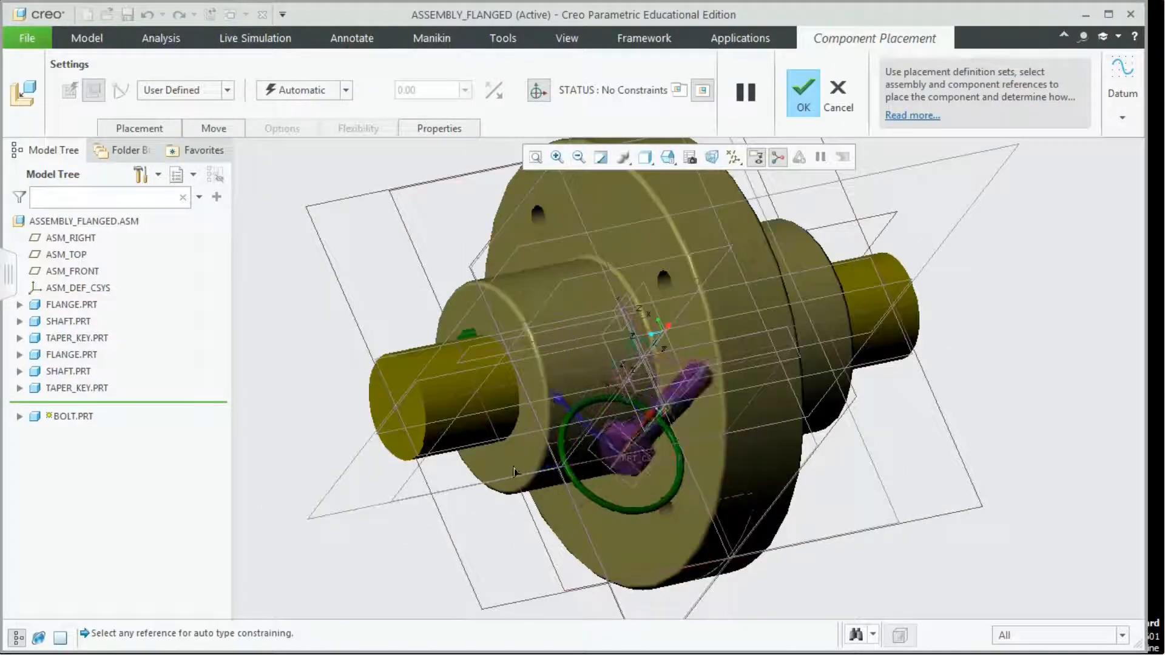
{"action": "left_click_drag", "start_coordinate": [515, 472], "coordinate": [349, 271]}
- Make the bolt's axis Coincident with the A_7 axis of the flange's upper bolt hole
{"action": "scroll", "coordinate": [479, 209], "scroll_direction": "down", "scroll_amount": 3}
{"action": "scroll", "coordinate": [479, 209], "scroll_direction": "down", "scroll_amount": 1}
{"action": "scroll", "coordinate": [466, 270], "scroll_direction": "up", "scroll_amount": 1}
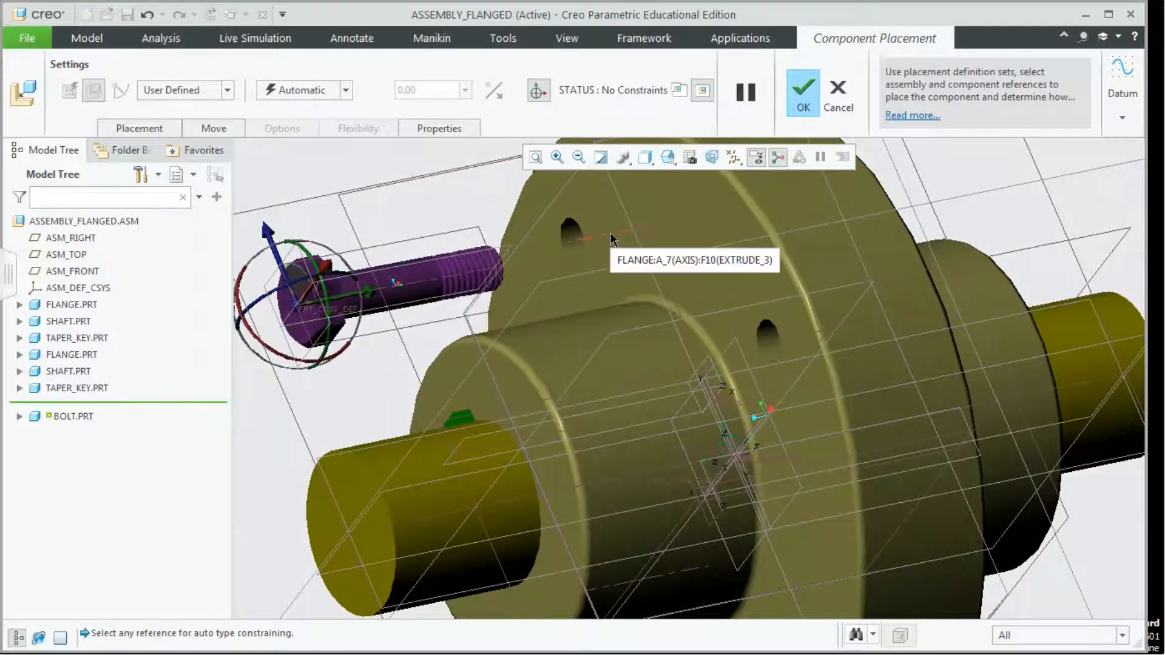
{"action": "left_click", "coordinate": [610, 234]}
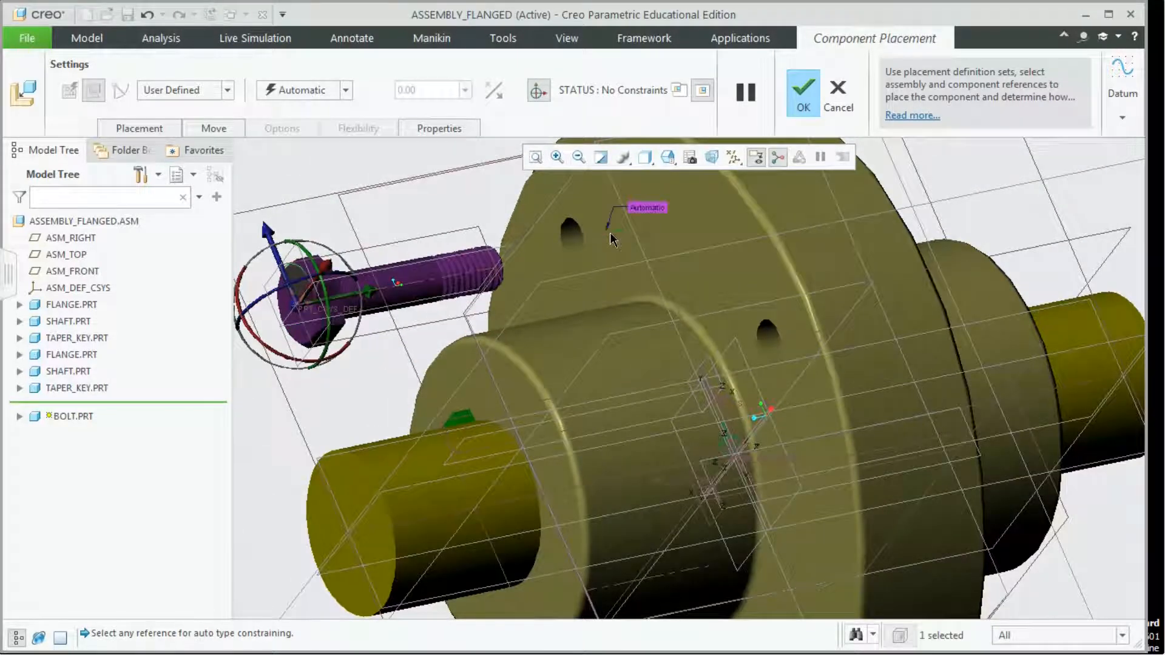
{"action": "left_click", "coordinate": [429, 284]}
{"action": "left_click", "coordinate": [341, 90]}
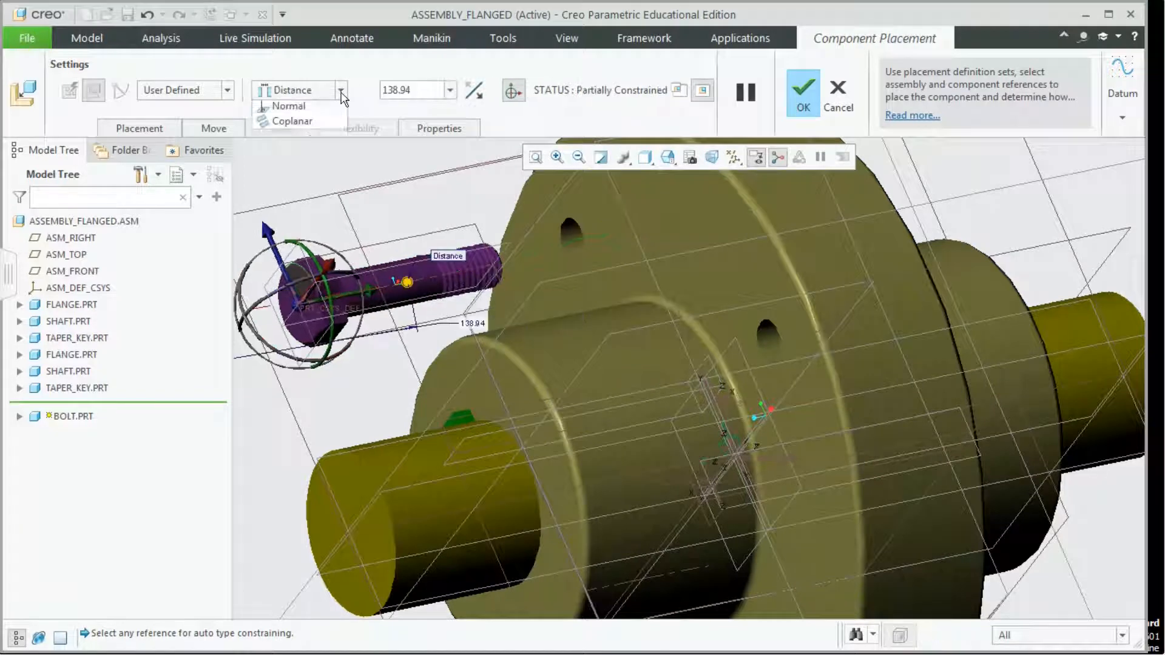
{"action": "left_click", "coordinate": [310, 154]}
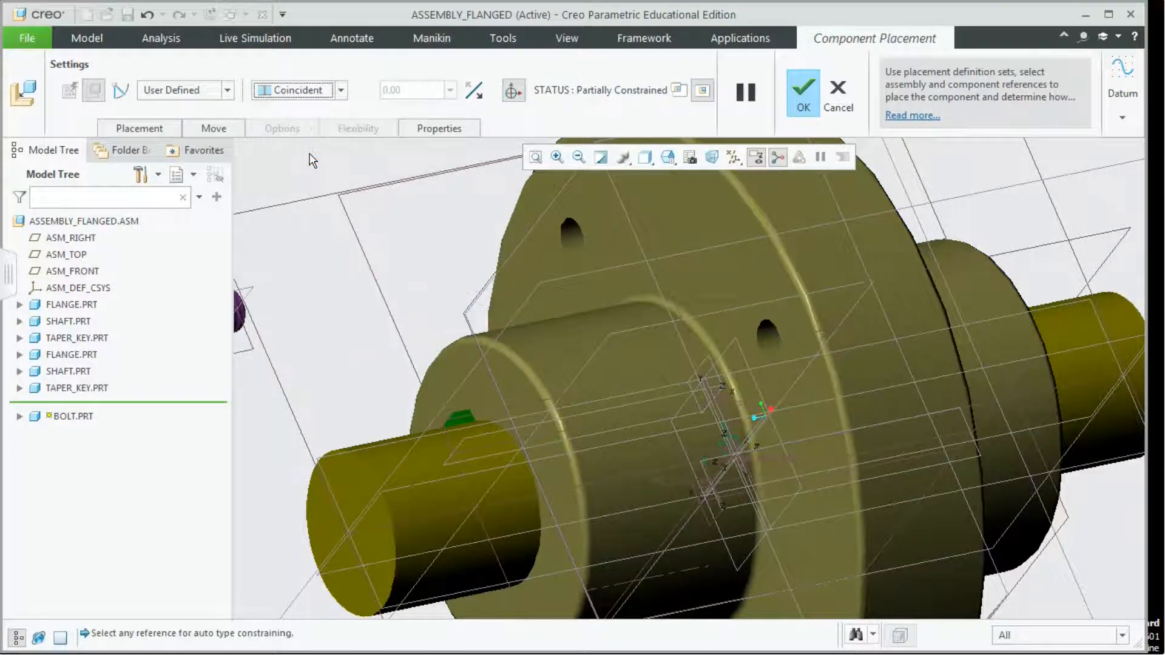
- Constrain the underside of the bolt head at a Distance of 0 from the flange's hub-side face around the bolt hole
{"action": "scroll", "coordinate": [331, 319], "scroll_direction": "down", "scroll_amount": 5}
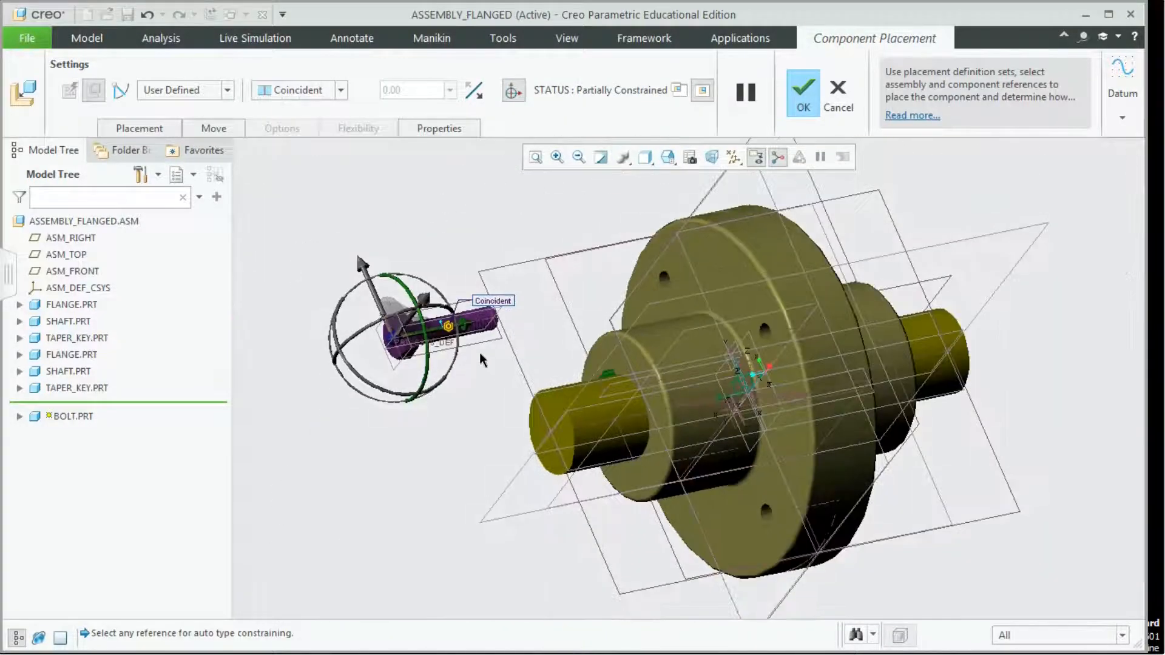
{"action": "middle_click_drag", "start_coordinate": [552, 290], "coordinate": [476, 303]}
{"action": "scroll", "coordinate": [534, 288], "scroll_direction": "up", "scroll_amount": 5}
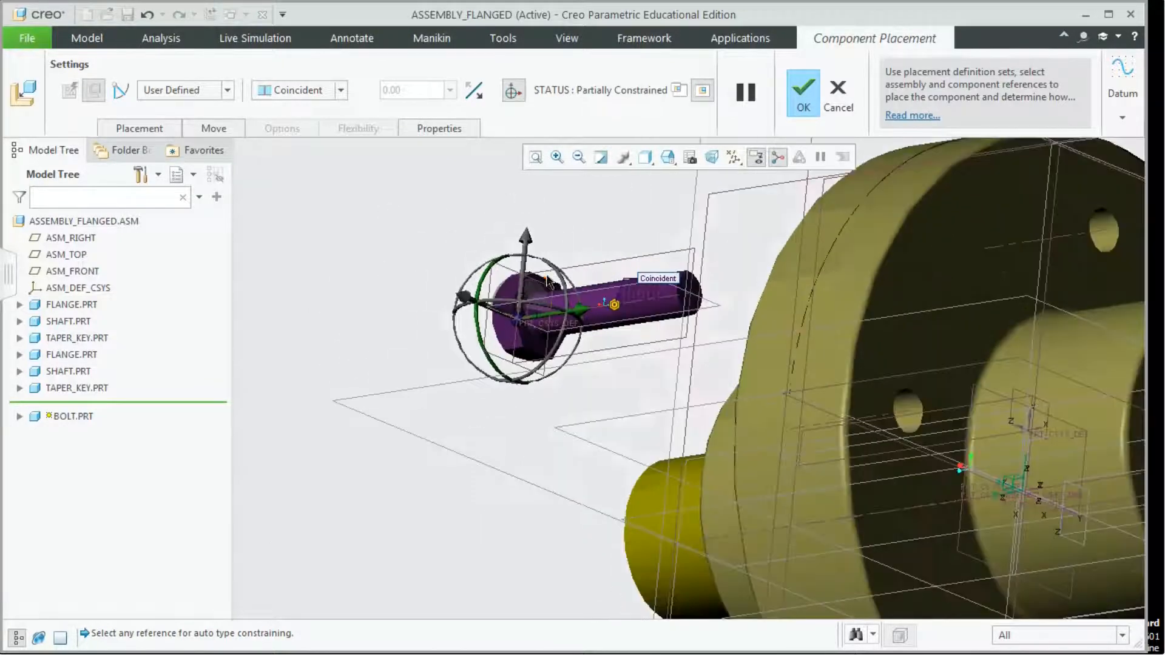
{"action": "scroll", "coordinate": [548, 286], "scroll_direction": "up", "scroll_amount": 5}
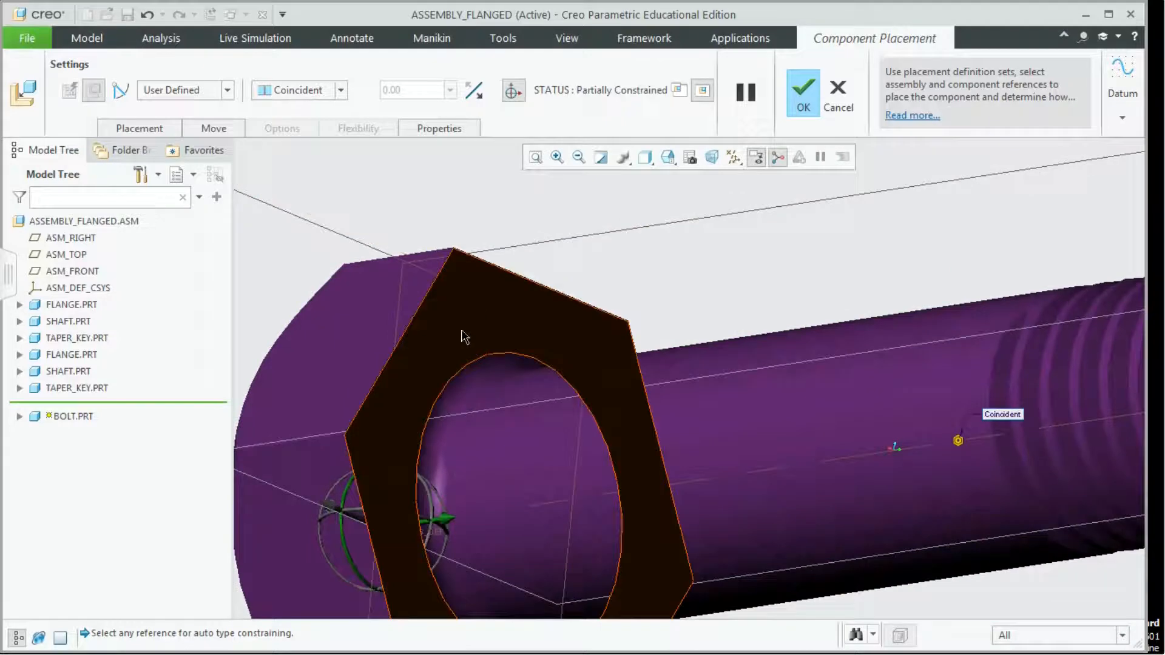
{"action": "left_click", "coordinate": [462, 338]}
{"action": "scroll", "coordinate": [773, 401], "scroll_direction": "down", "scroll_amount": 5}
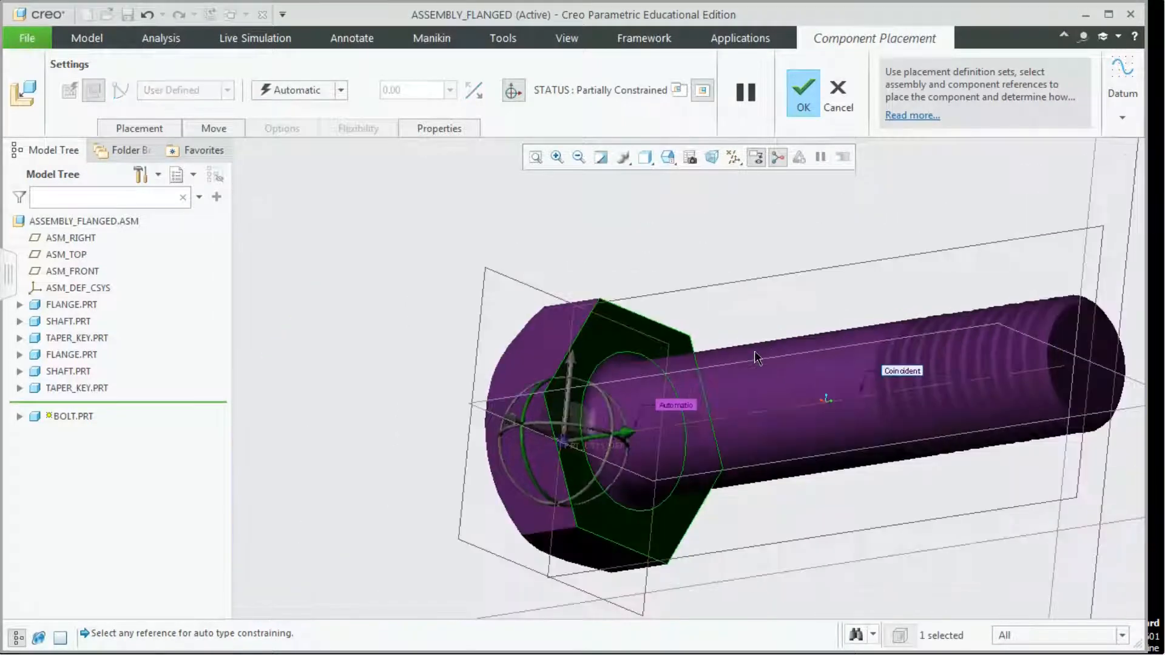
{"action": "scroll", "coordinate": [795, 467], "scroll_direction": "down", "scroll_amount": 3}
{"action": "middle_click_drag", "start_coordinate": [788, 493], "coordinate": [906, 469]}
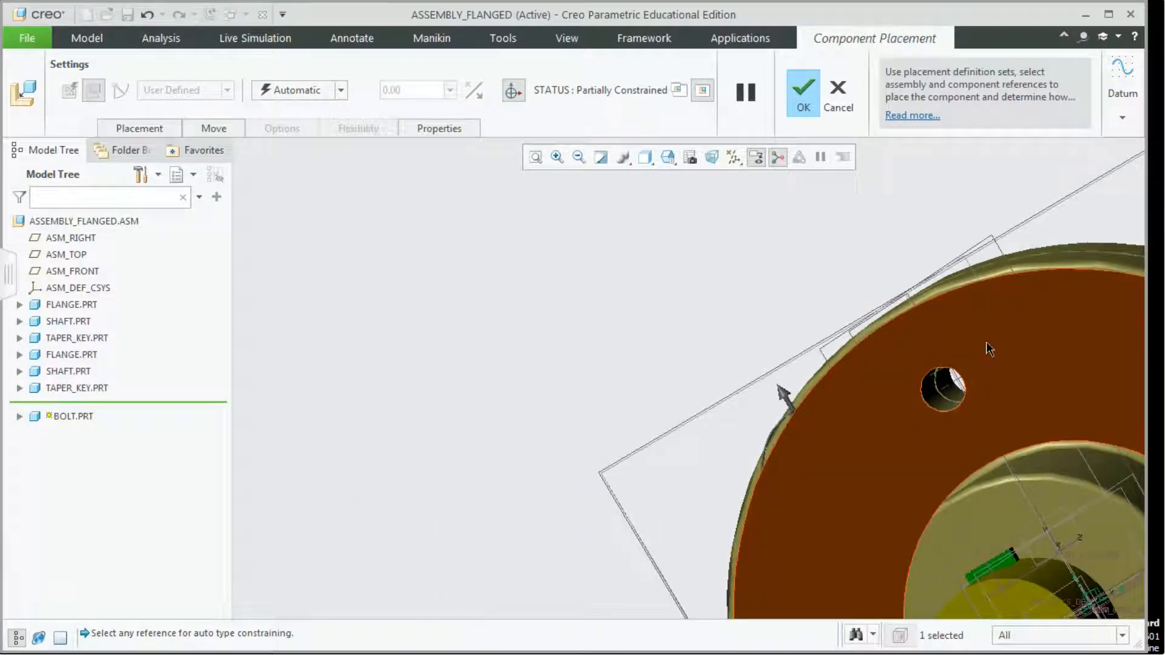
{"action": "left_click", "coordinate": [986, 343]}
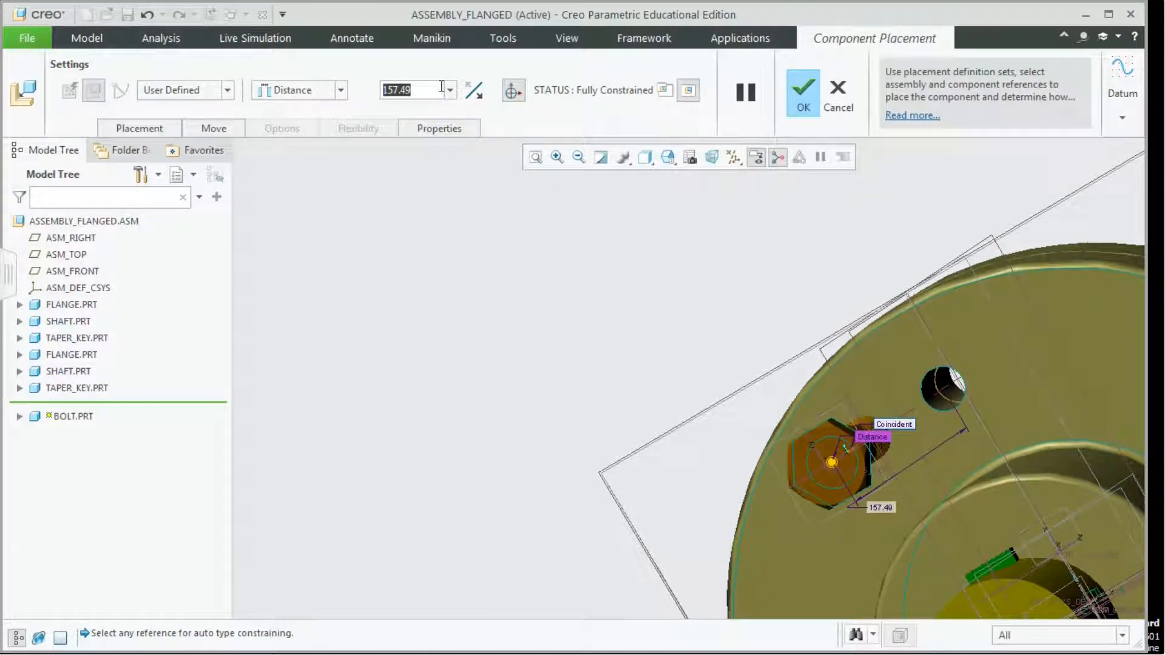
{"action": "type", "text": "0"}
{"action": "key", "text": "Return"}
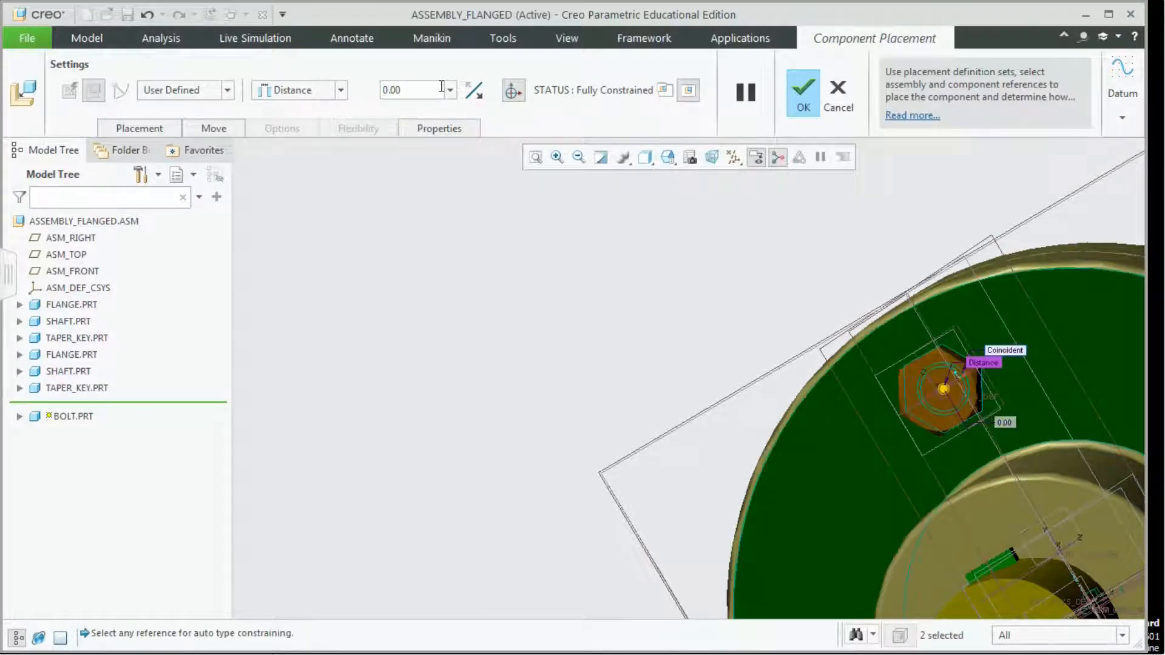
- Accept the bolt's placement and inspect how its head and threaded end sit on both sides of the coupled flanges
{"action": "scroll", "coordinate": [920, 280], "scroll_direction": "down", "scroll_amount": 4}
{"action": "middle_click_drag", "start_coordinate": [920, 280], "coordinate": [752, 225]}
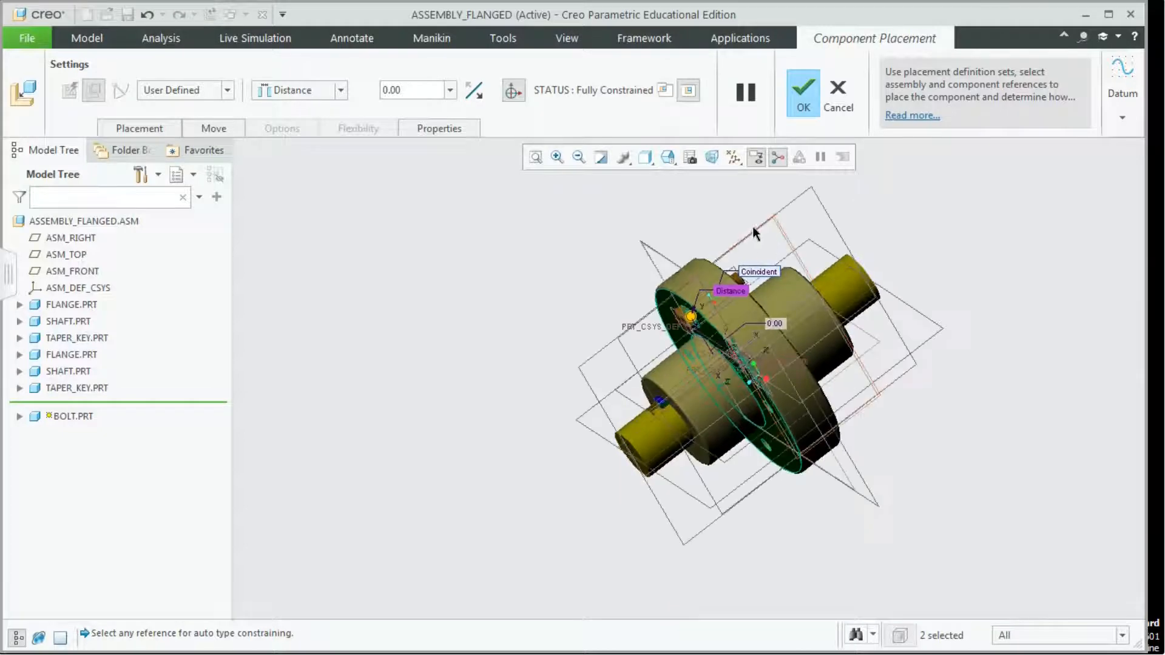
{"action": "scroll", "coordinate": [755, 242], "scroll_direction": "up", "scroll_amount": 5}
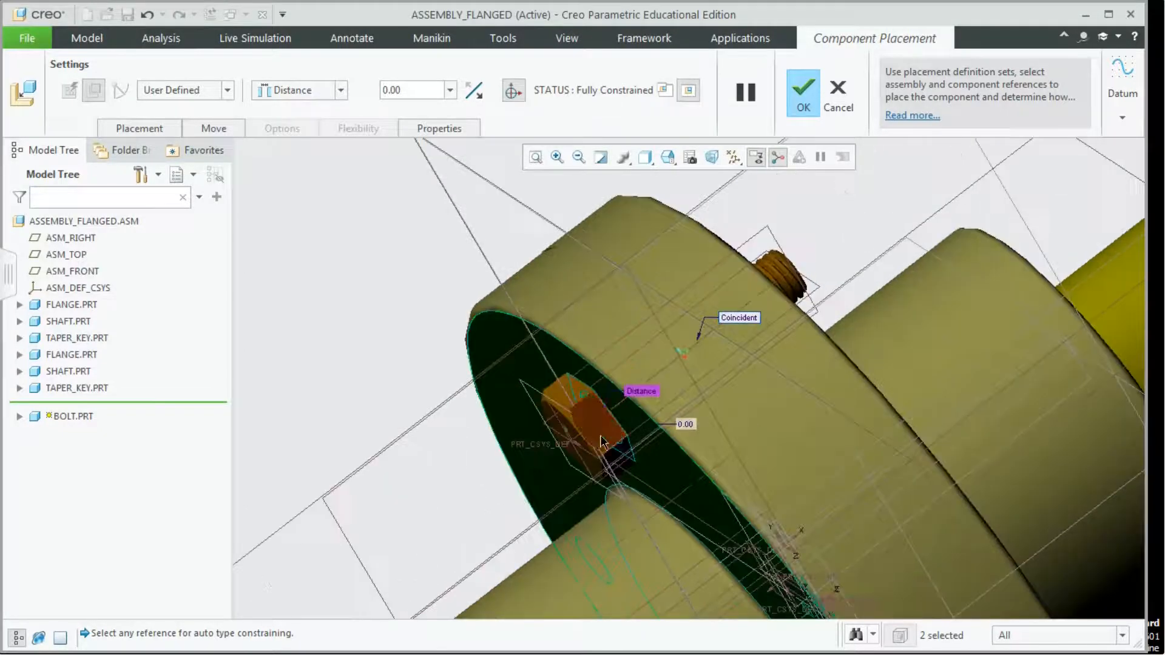
{"action": "middle_click_drag", "start_coordinate": [411, 320], "coordinate": [592, 116]}
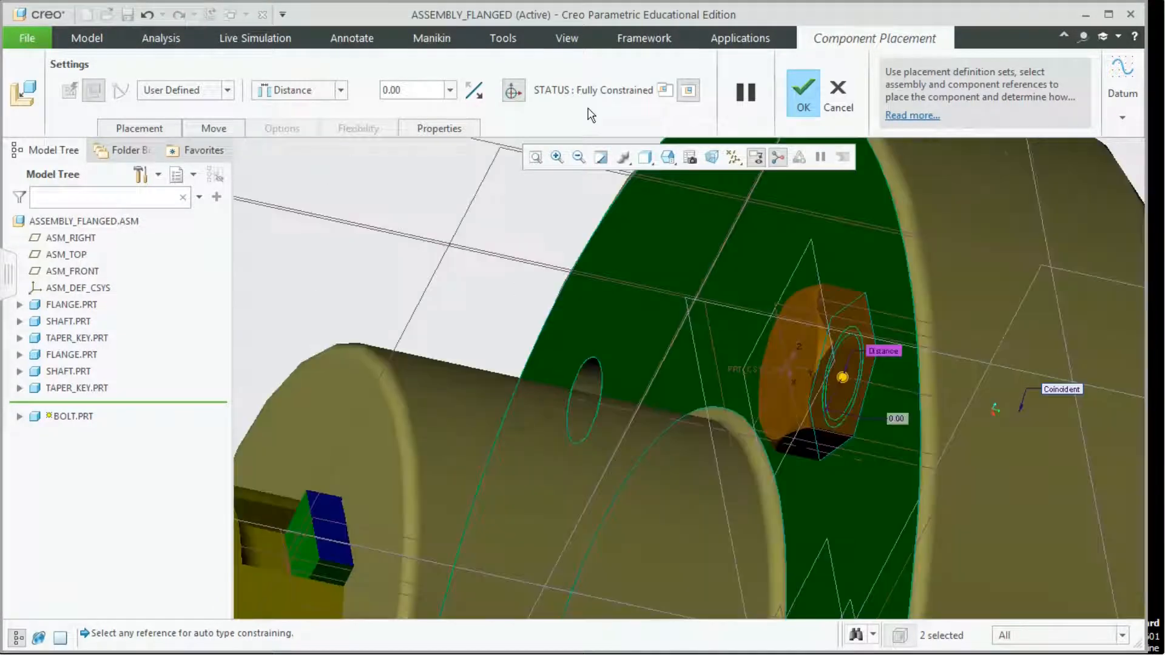
{"action": "left_click", "coordinate": [803, 97]}
{"action": "scroll", "coordinate": [855, 398], "scroll_direction": "up", "scroll_amount": 3}
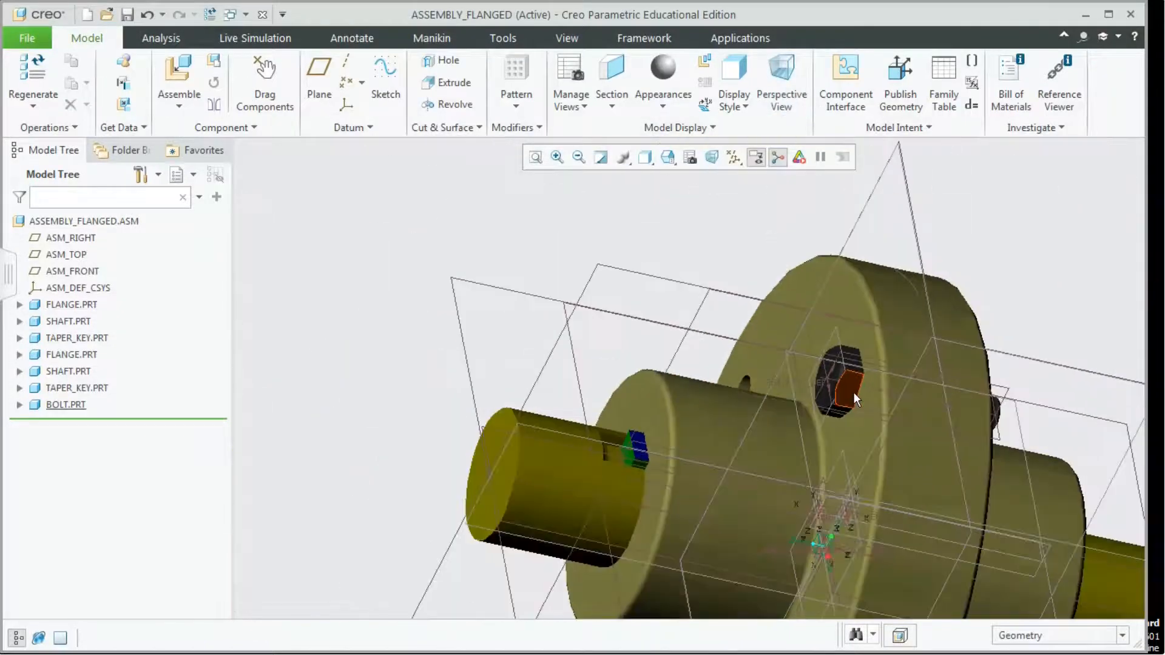
{"action": "scroll", "coordinate": [854, 398], "scroll_direction": "up", "scroll_amount": 3}
{"action": "middle_click_drag", "start_coordinate": [1019, 380], "coordinate": [990, 363]}
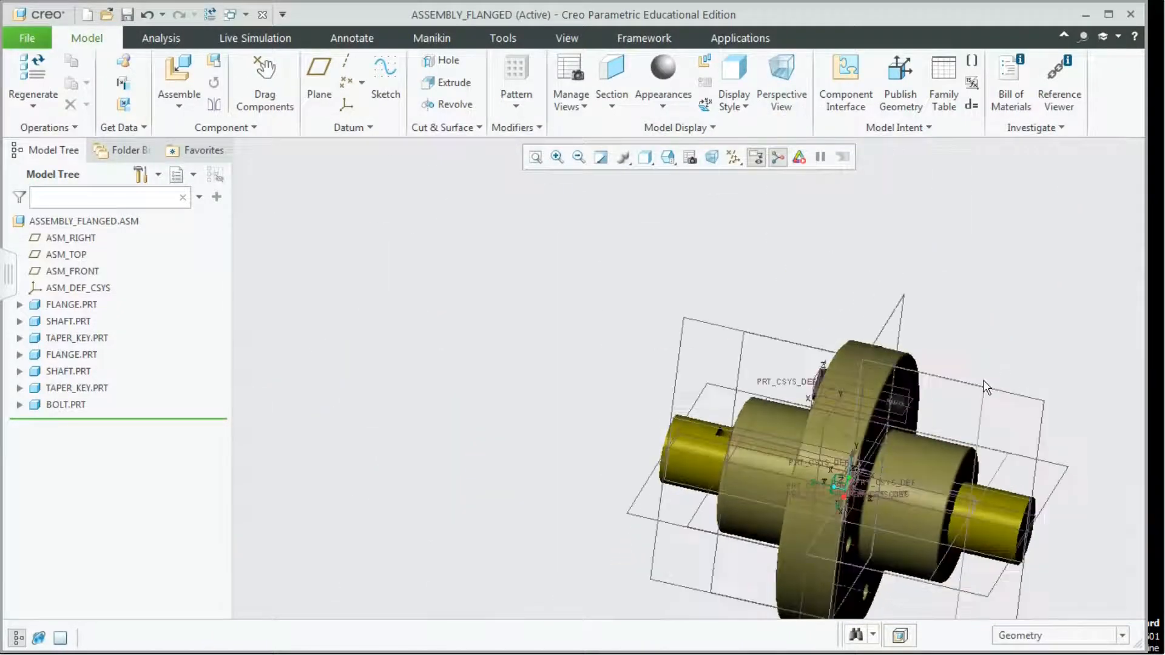
{"action": "scroll", "coordinate": [983, 381], "scroll_direction": "down", "scroll_amount": 5}
{"action": "scroll", "coordinate": [967, 351], "scroll_direction": "up", "scroll_amount": 2}
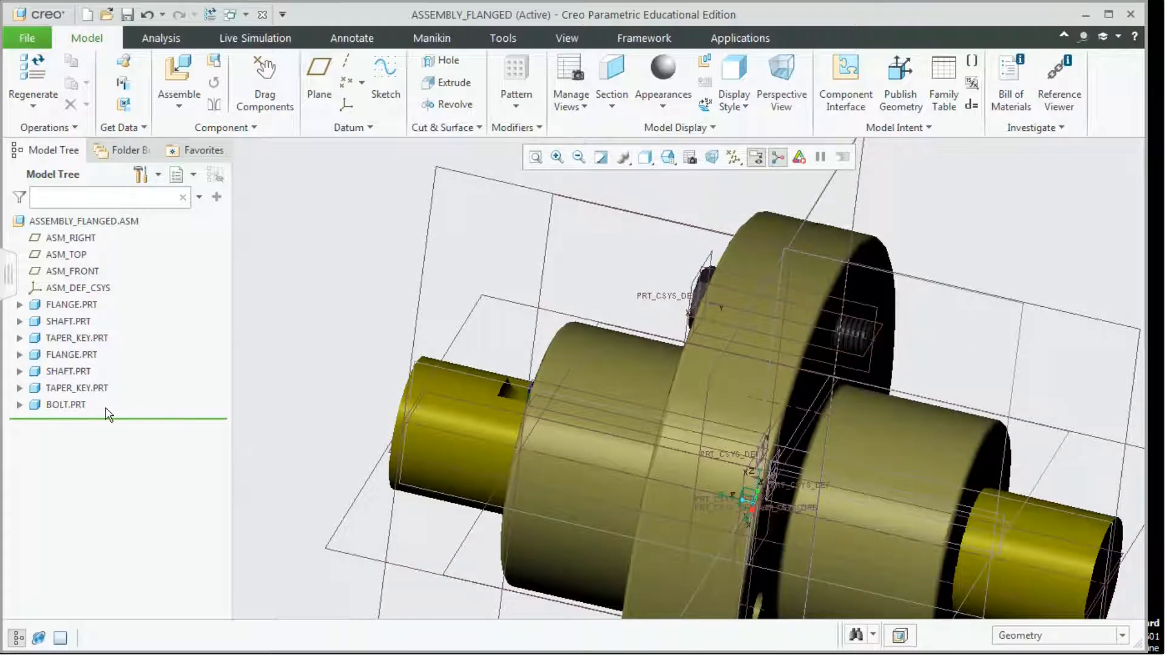
- Pattern the bolt with an Axis pattern about the shaft's central axis, with four members 90° apart
{"action": "left_click", "coordinate": [67, 406]}
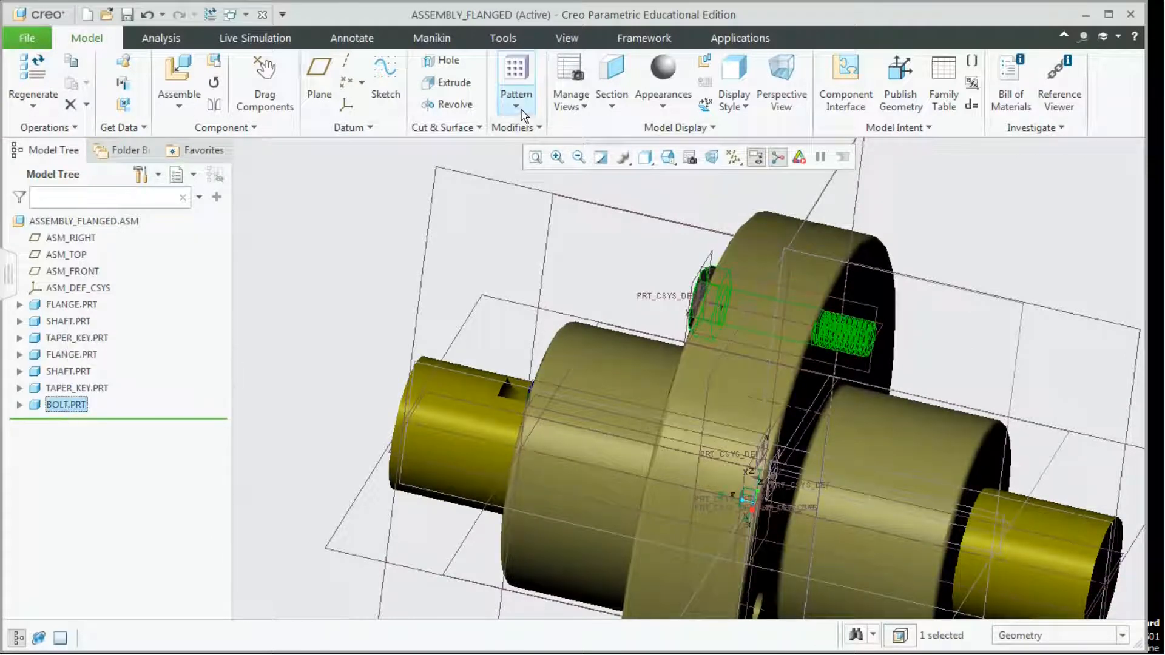
{"action": "left_click", "coordinate": [517, 106]}
{"action": "left_click", "coordinate": [541, 126]}
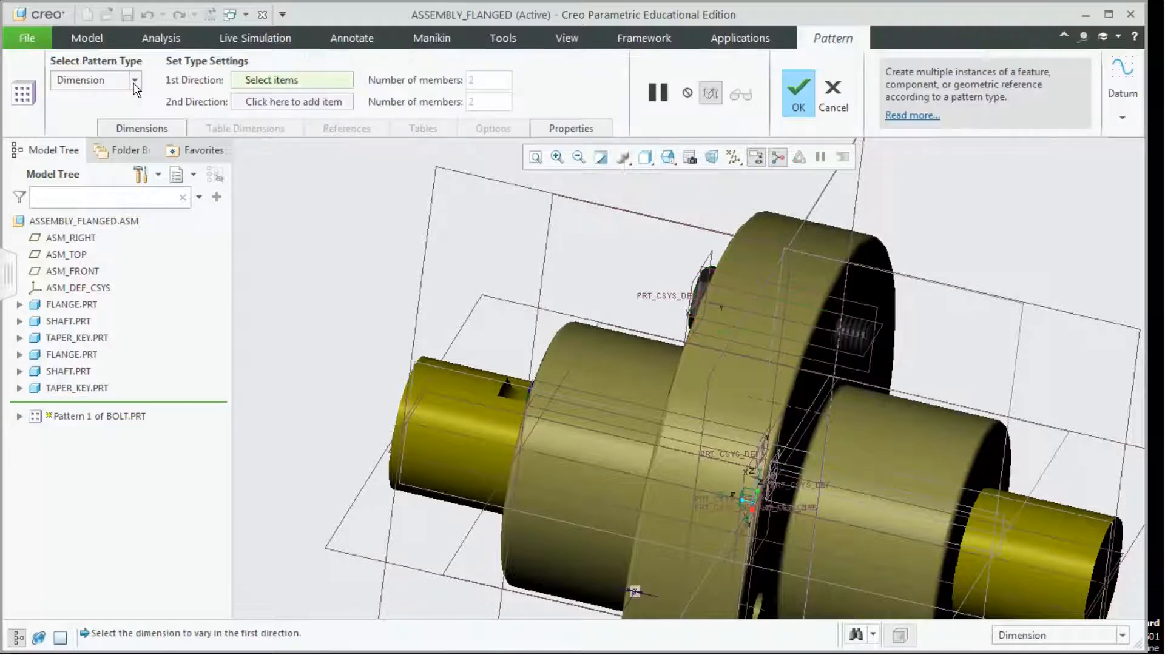
{"action": "left_click", "coordinate": [131, 80]}
{"action": "left_click", "coordinate": [63, 127]}
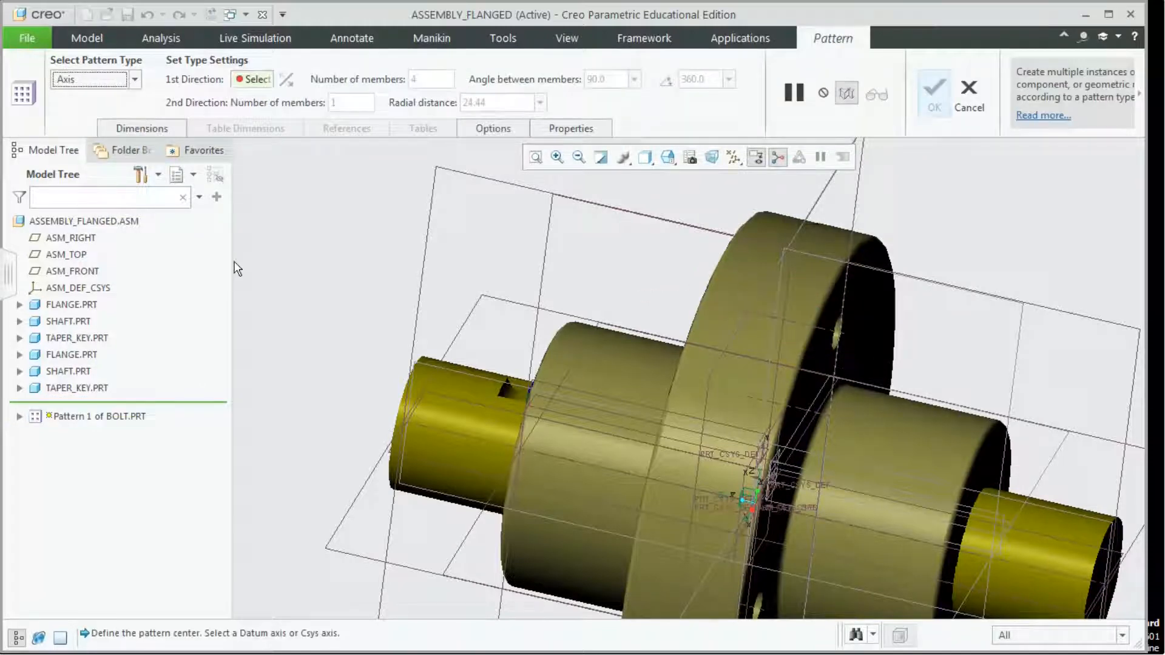
{"action": "middle_click_drag", "start_coordinate": [237, 268], "coordinate": [299, 266]}
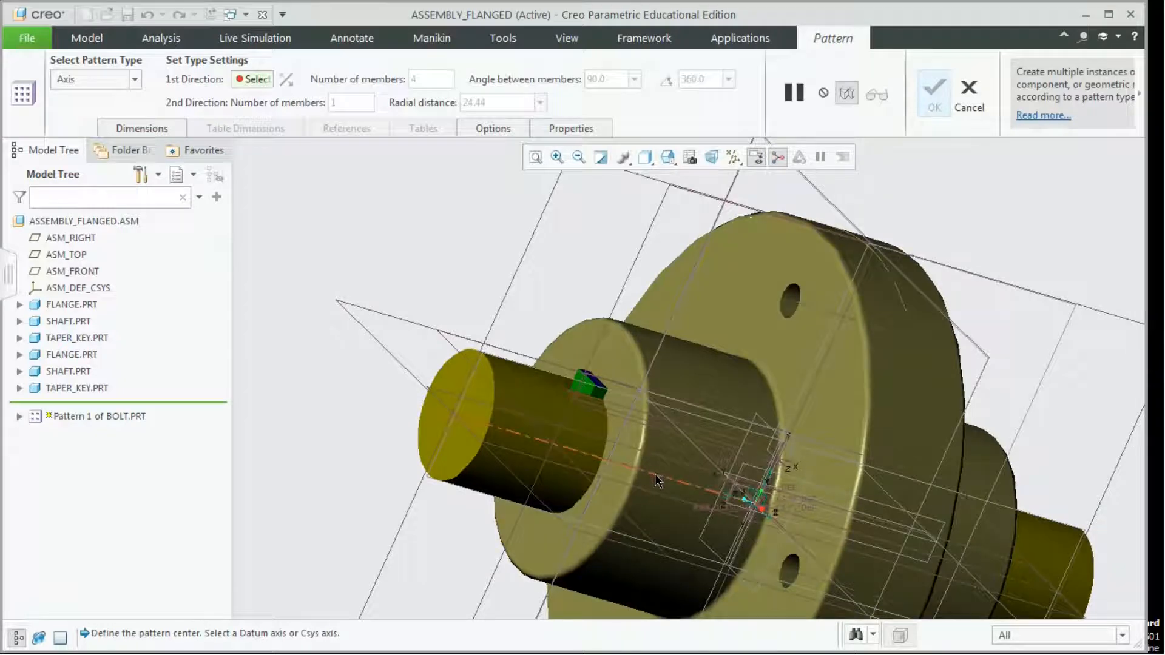
{"action": "left_click", "coordinate": [656, 475]}
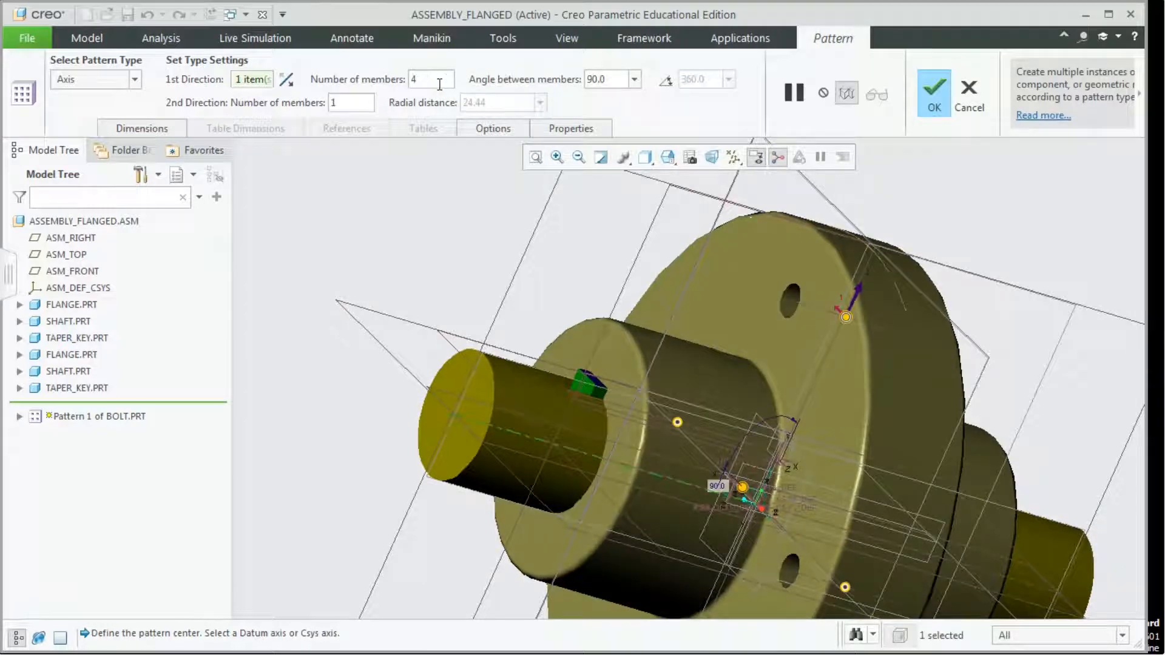
{"action": "left_click", "coordinate": [935, 91]}
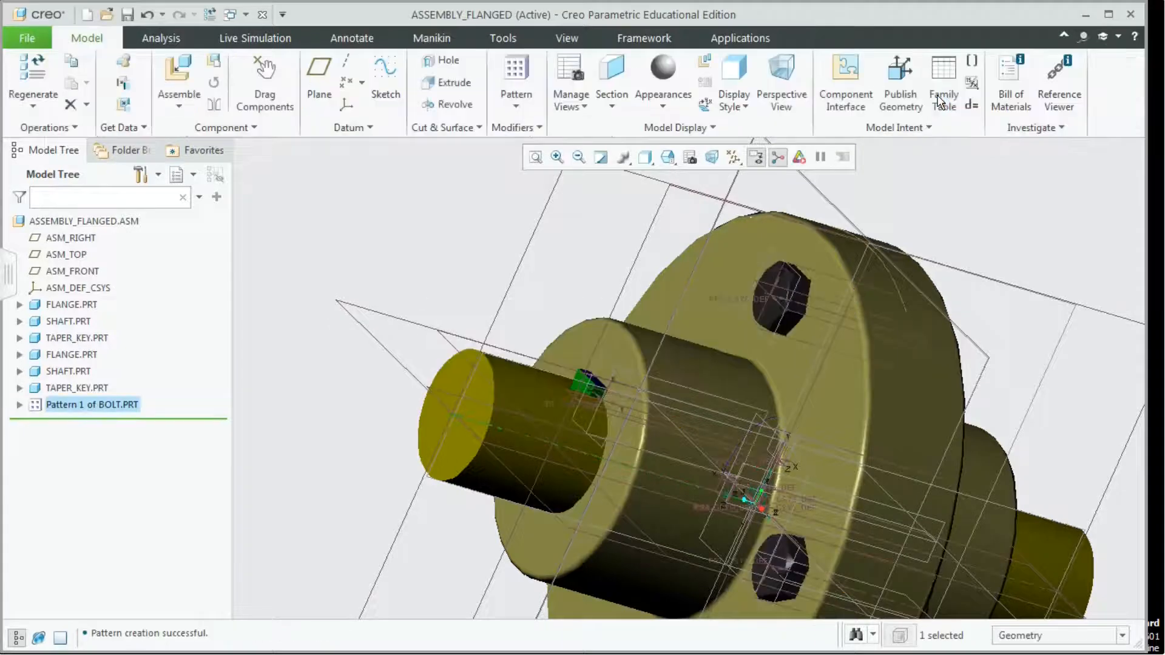
{"action": "mouse_move", "coordinate": [852, 255]}
{"action": "middle_mouse_down"}
{"action": "mouse_move", "coordinate": [821, 303]}
{"action": "mouse_move", "coordinate": [901, 331]}
{"action": "mouse_move", "coordinate": [890, 252]}
{"action": "mouse_move", "coordinate": [905, 311]}
{"action": "mouse_move", "coordinate": [879, 288]}
{"action": "mouse_move", "coordinate": [880, 190]}
{"action": "mouse_move", "coordinate": [840, 179]}
{"action": "mouse_move", "coordinate": [826, 259]}
{"action": "mouse_move", "coordinate": [847, 270]}
{"action": "mouse_move", "coordinate": [806, 239]}
{"action": "mouse_move", "coordinate": [826, 261]}
{"action": "middle_mouse_up"}
{"action": "left_click", "coordinate": [426, 199]}
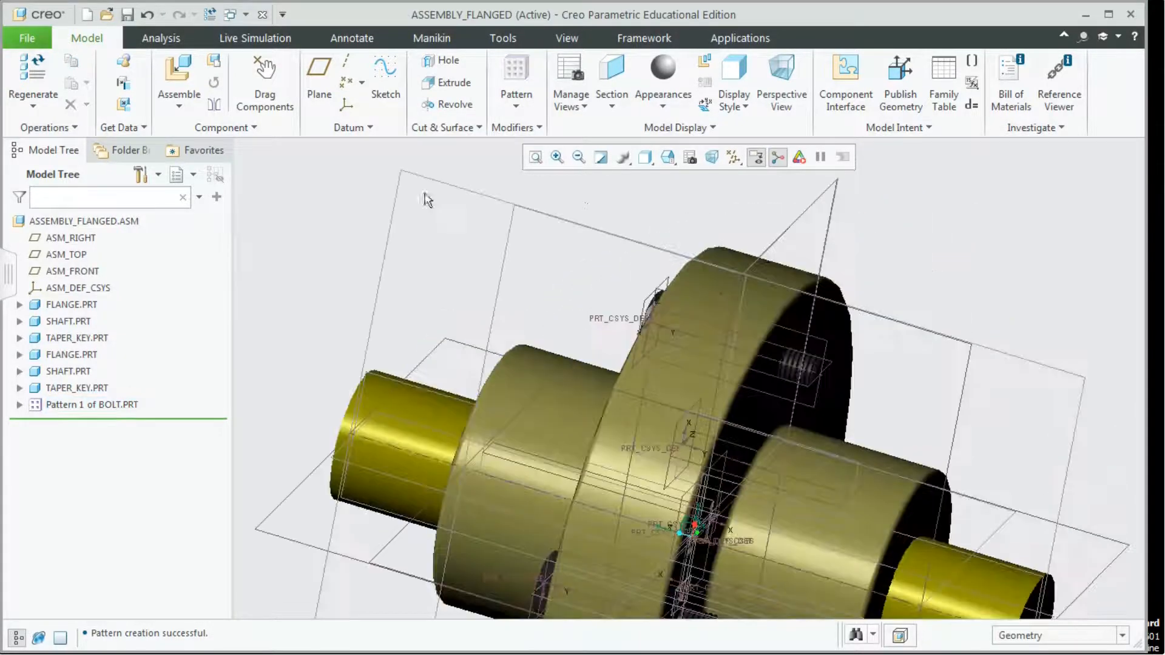
- Assemble nut.prt into the assembly and move it clear of the flange, near the threaded end of the upper bolt
{"action": "left_click", "coordinate": [180, 109]}
{"action": "left_click", "coordinate": [204, 129]}
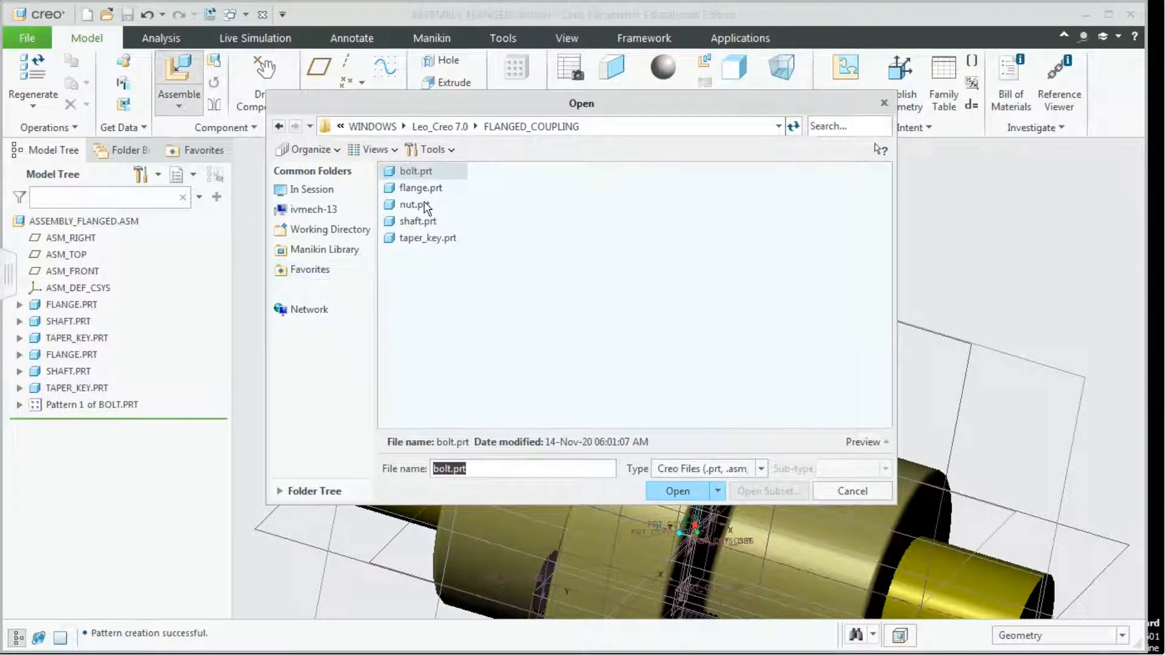
{"action": "left_click", "coordinate": [418, 205]}
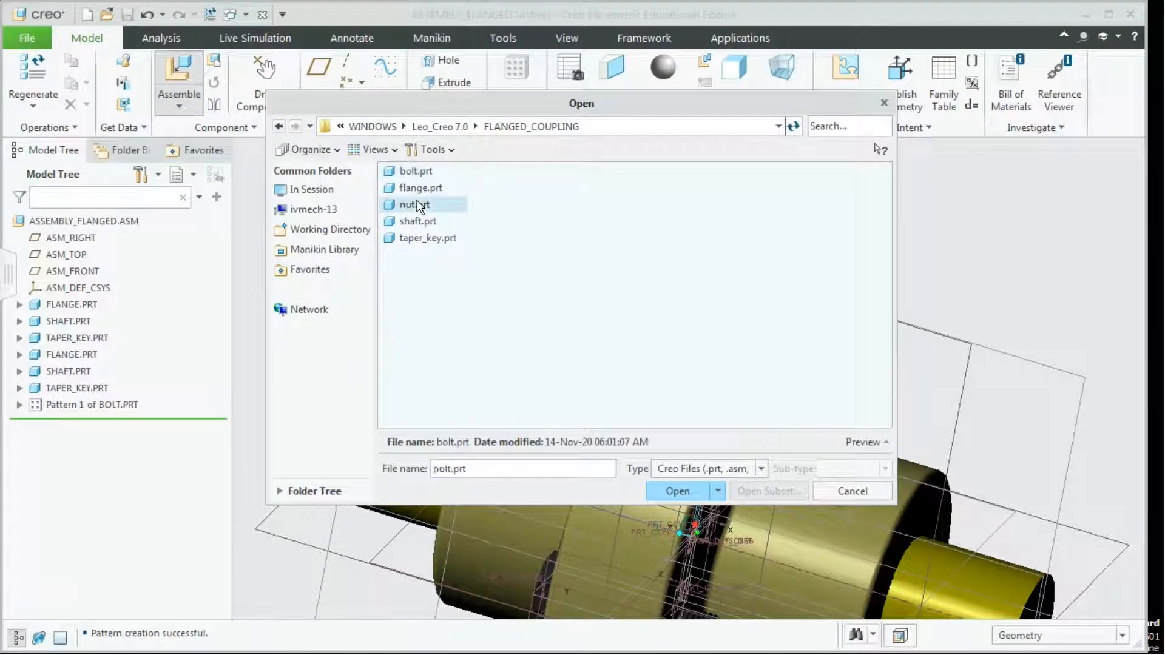
{"action": "left_click", "coordinate": [678, 493]}
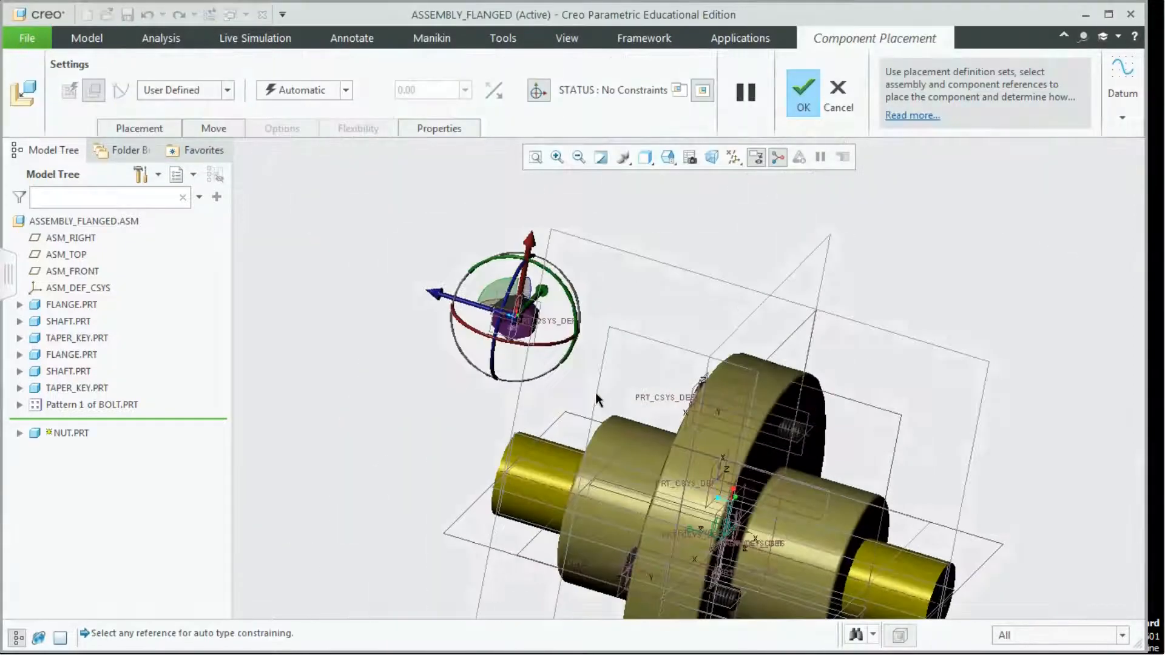
{"action": "left_click_drag", "start_coordinate": [449, 295], "coordinate": [919, 440]}
{"action": "middle_click_drag", "start_coordinate": [1016, 476], "coordinate": [978, 471]}
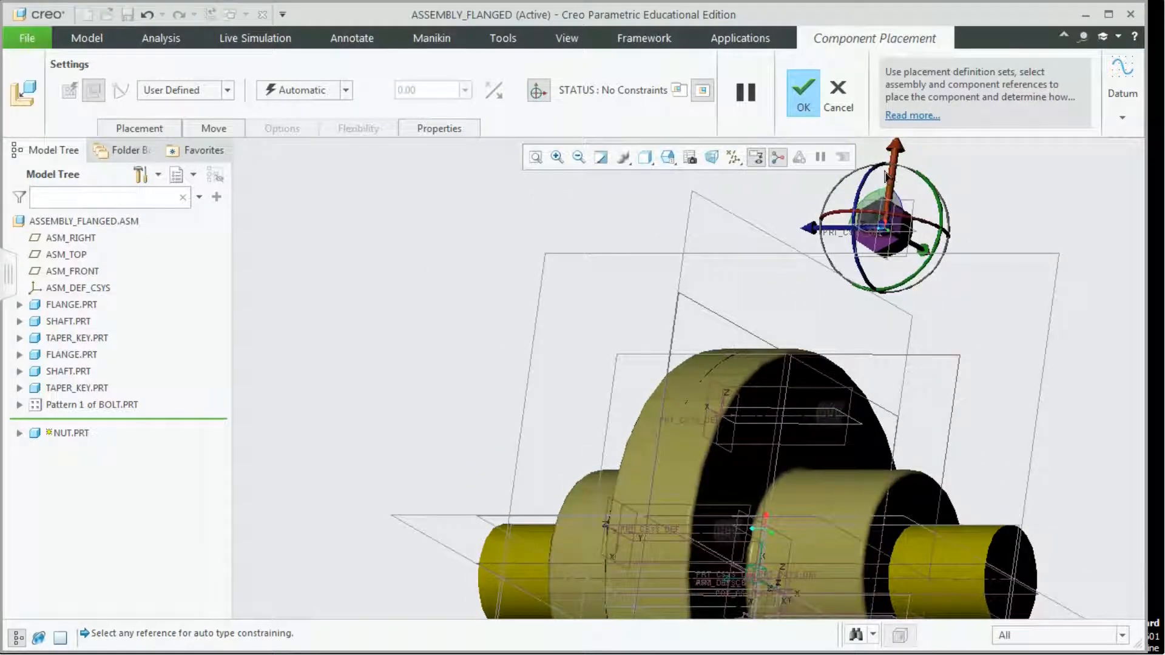
{"action": "left_click_drag", "start_coordinate": [892, 178], "coordinate": [906, 267]}
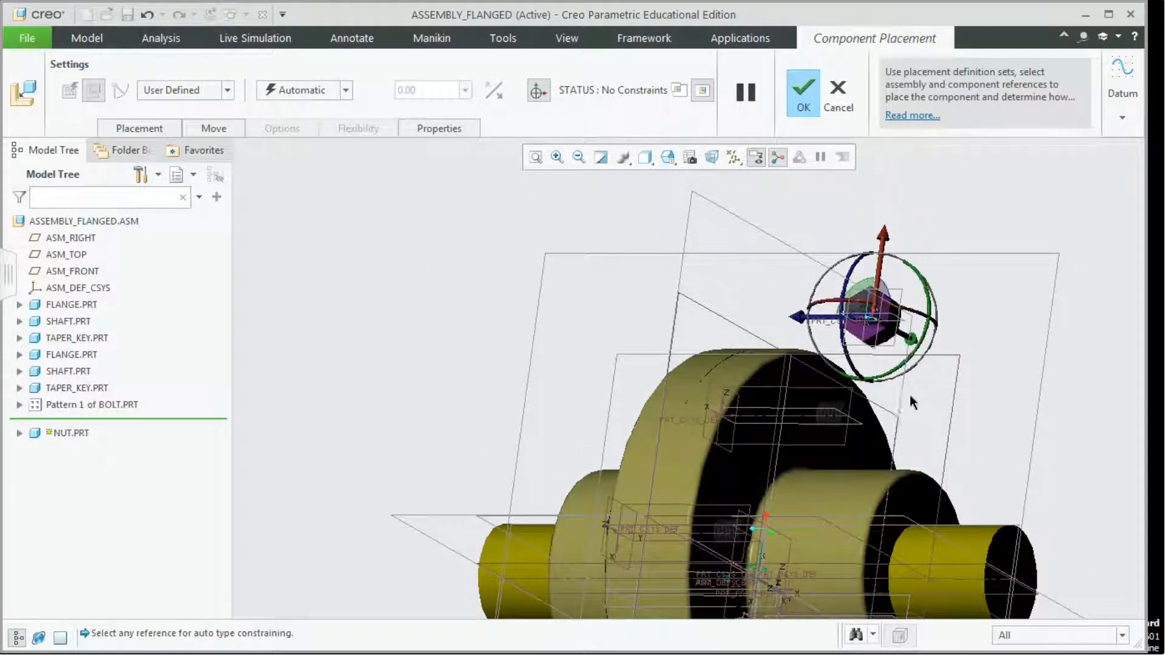
{"action": "scroll", "coordinate": [862, 318], "scroll_direction": "down", "scroll_amount": 1}
{"action": "scroll", "coordinate": [861, 319], "scroll_direction": "down", "scroll_amount": 2}
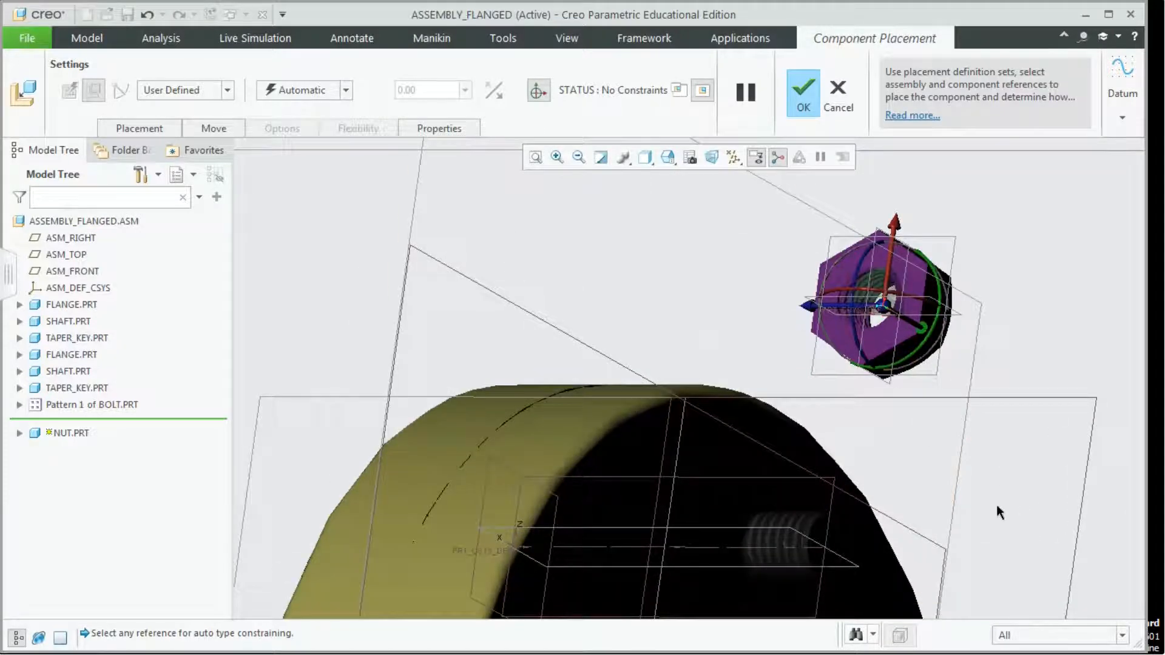
{"action": "middle_click_drag", "start_coordinate": [989, 494], "coordinate": [908, 435], "text": "shift"}
{"action": "left_click_drag", "start_coordinate": [840, 236], "coordinate": [609, 233]}
{"action": "left_click_drag", "start_coordinate": [797, 247], "coordinate": [771, 461]}
- Make the nut's axis Coincident with the axis of the upper bolt
{"action": "middle_click_drag", "start_coordinate": [874, 511], "coordinate": [925, 522]}
{"action": "scroll", "coordinate": [946, 390], "scroll_direction": "down", "scroll_amount": 5}
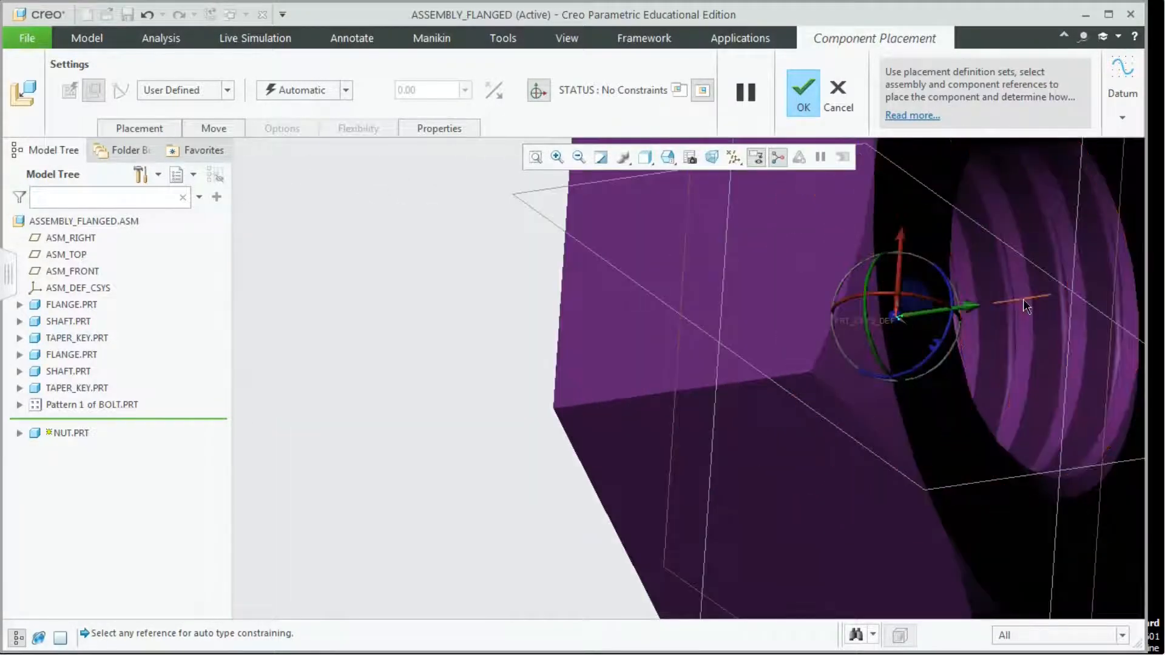
{"action": "left_click", "coordinate": [1025, 305]}
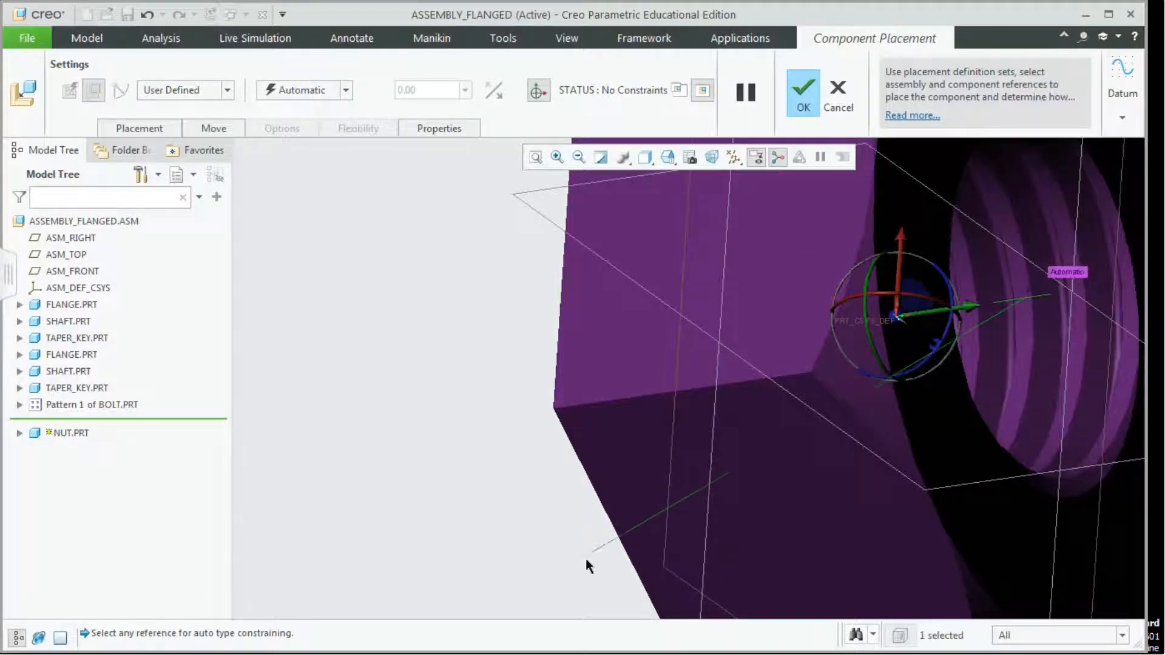
{"action": "scroll", "coordinate": [607, 552], "scroll_direction": "up", "scroll_amount": 5}
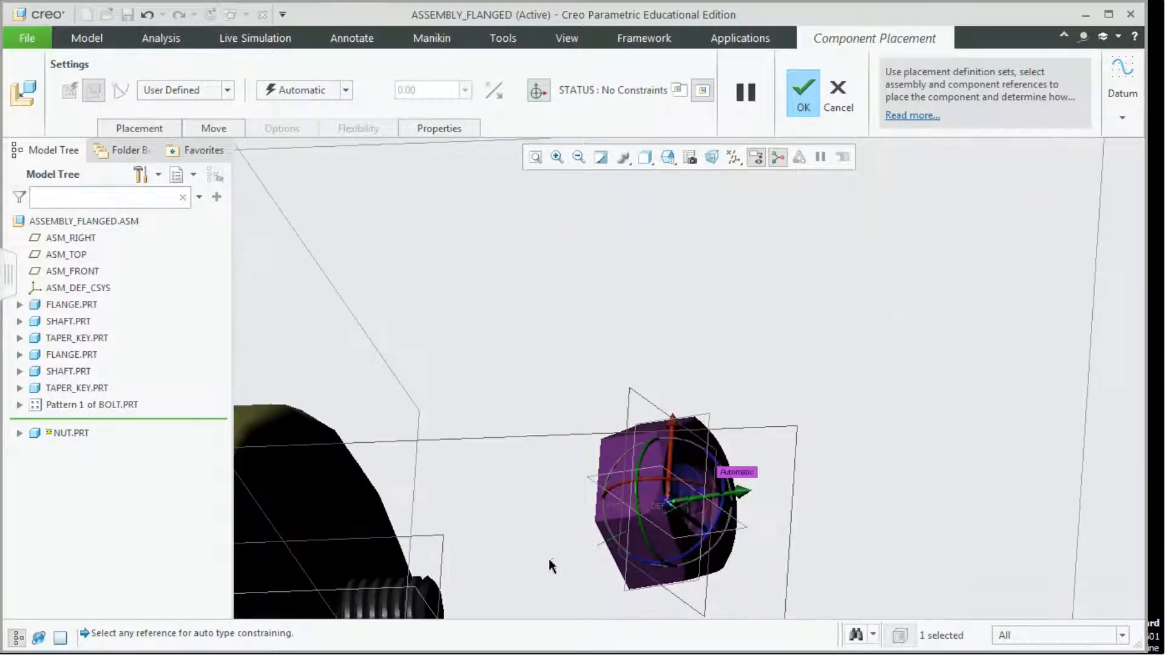
{"action": "middle_click_drag", "start_coordinate": [610, 548], "coordinate": [830, 452], "text": "shift"}
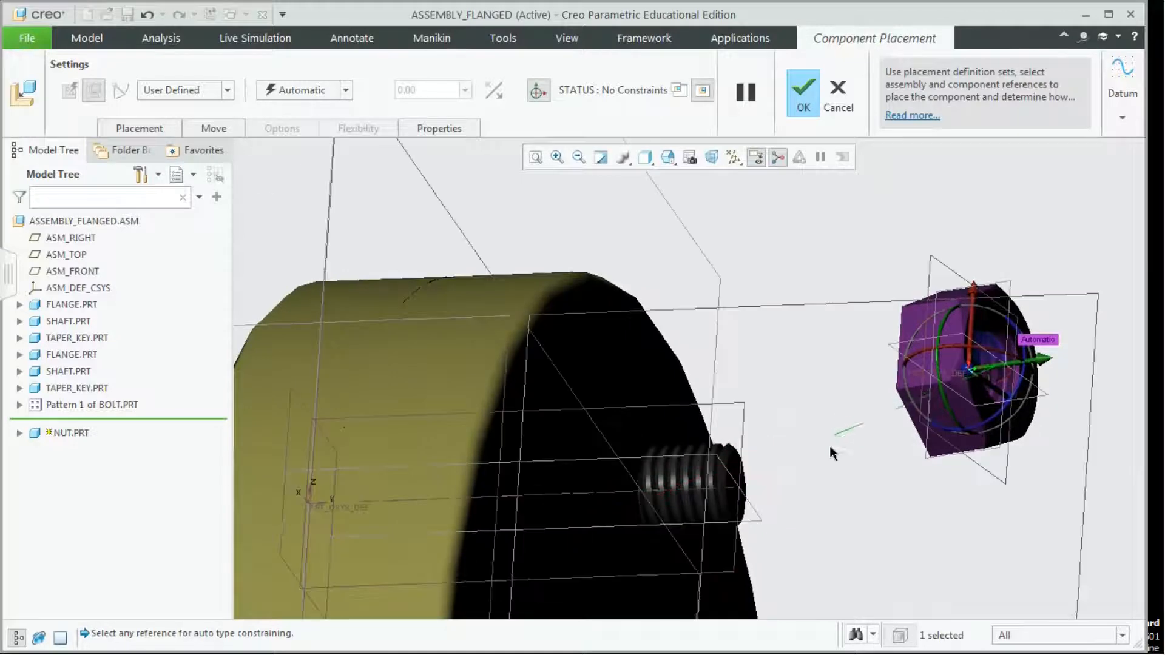
{"action": "left_click", "coordinate": [592, 498]}
{"action": "left_click", "coordinate": [341, 90]}
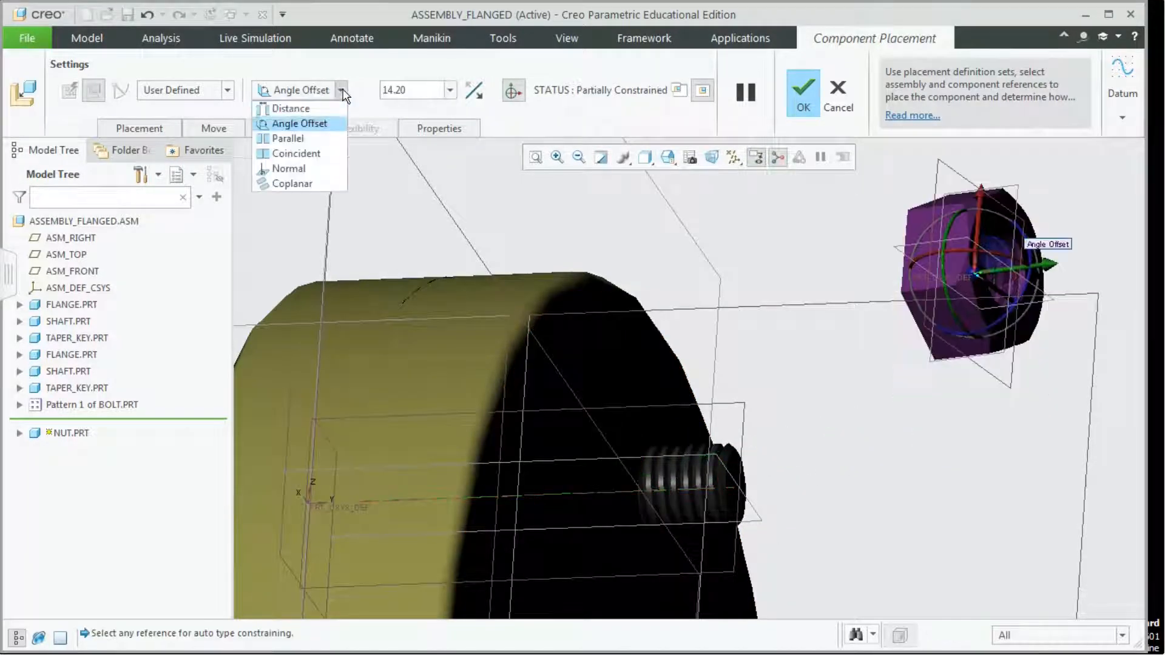
{"action": "left_click", "coordinate": [317, 160]}
- Constrain the nut's flat end face at a Distance of 0 from the flange face around the bolt's threaded end and accept the placement
{"action": "middle_click_drag", "start_coordinate": [904, 481], "coordinate": [806, 489], "text": "shift"}
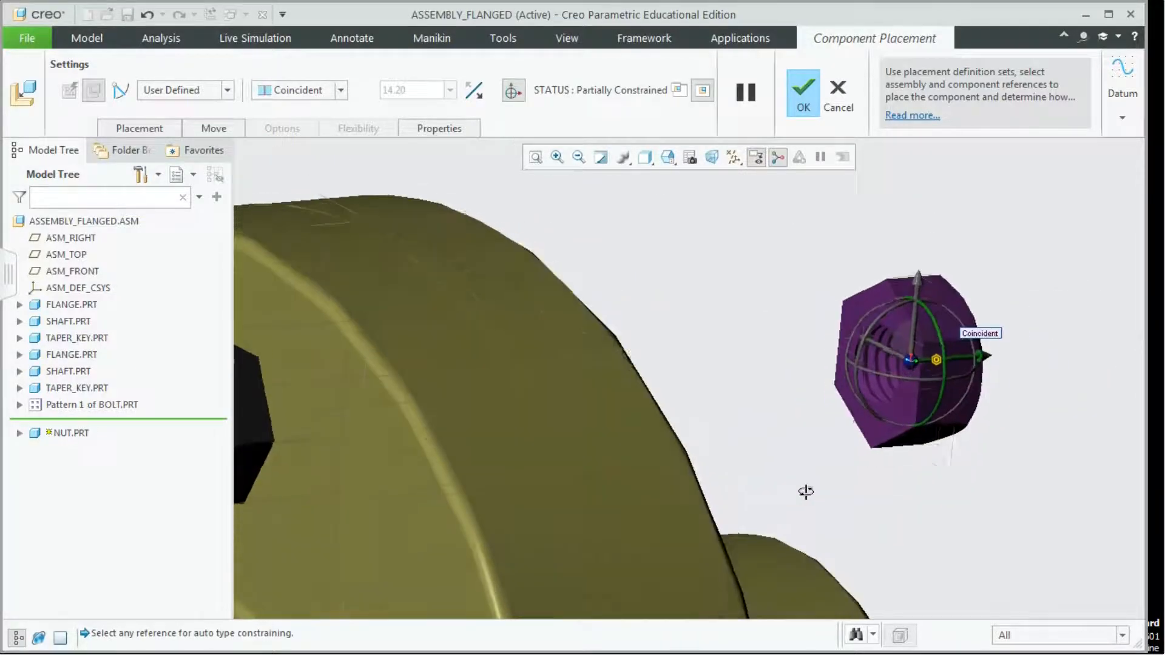
{"action": "left_click", "coordinate": [855, 318]}
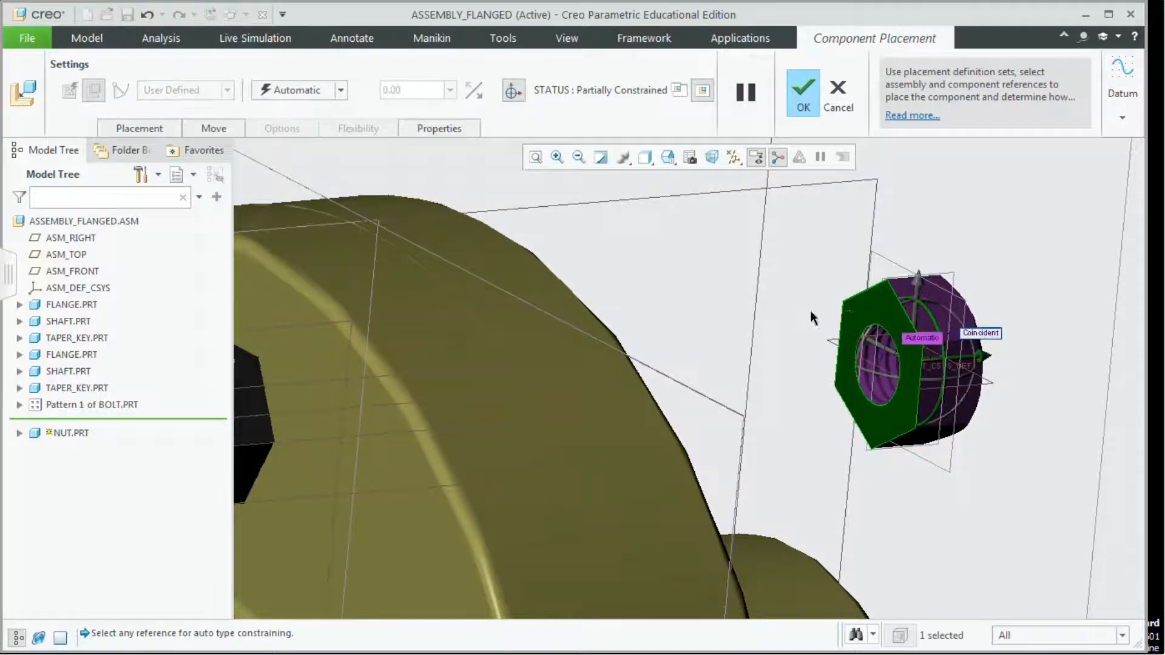
{"action": "middle_click_drag", "start_coordinate": [755, 330], "coordinate": [691, 333]}
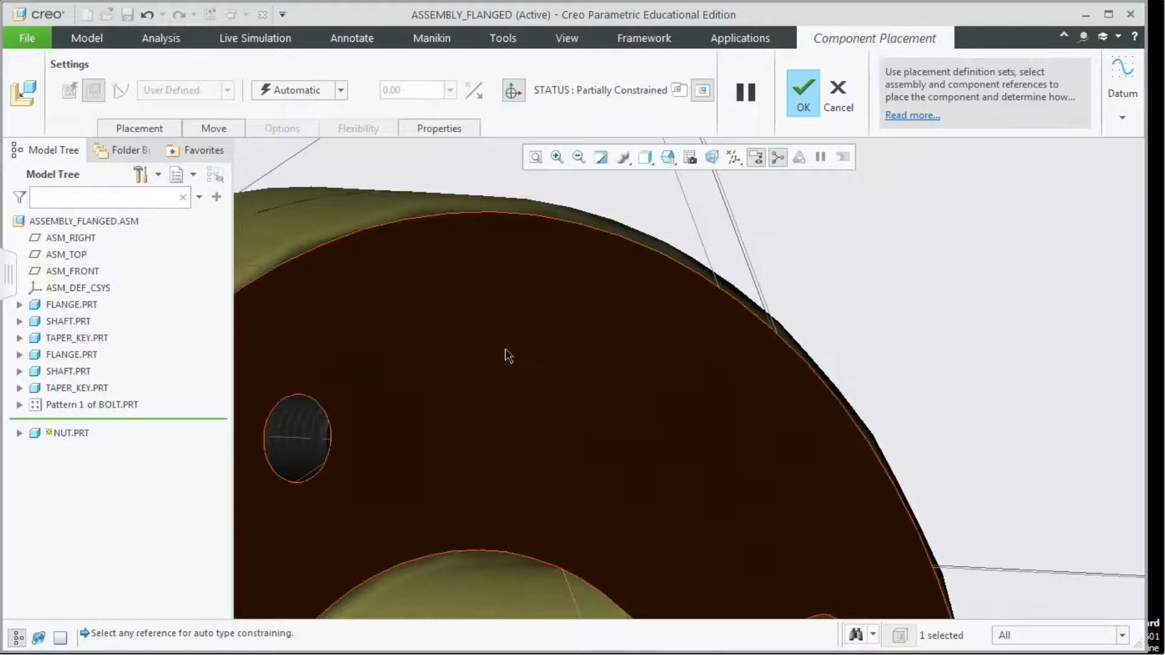
{"action": "left_click", "coordinate": [427, 427]}
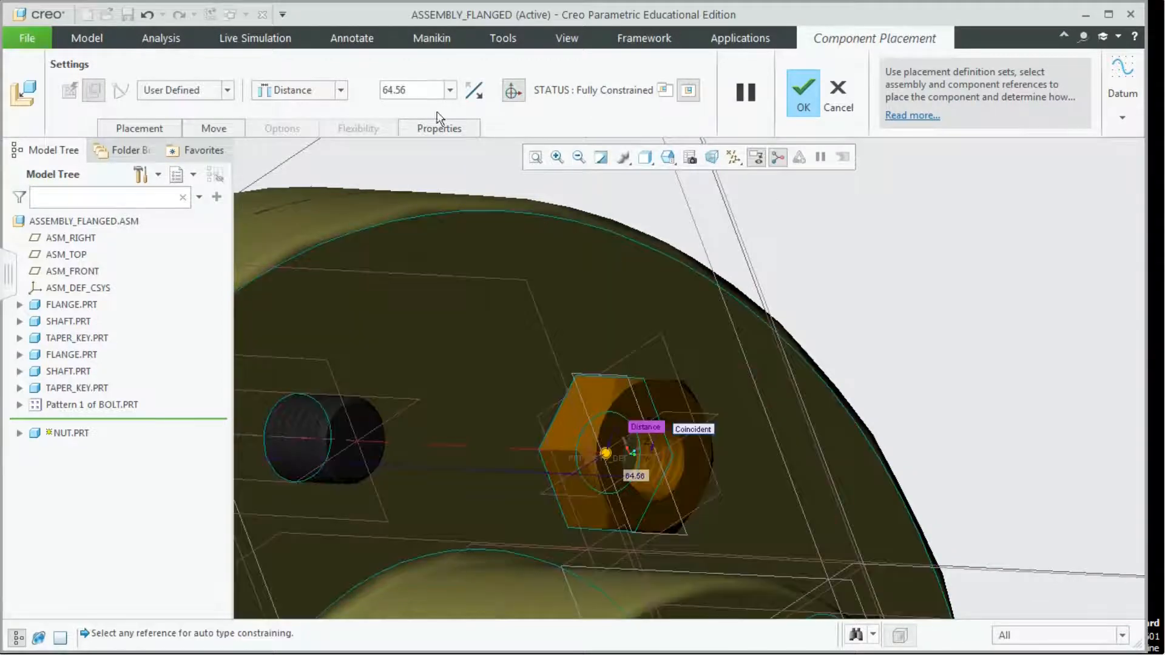
{"action": "type", "text": "0"}
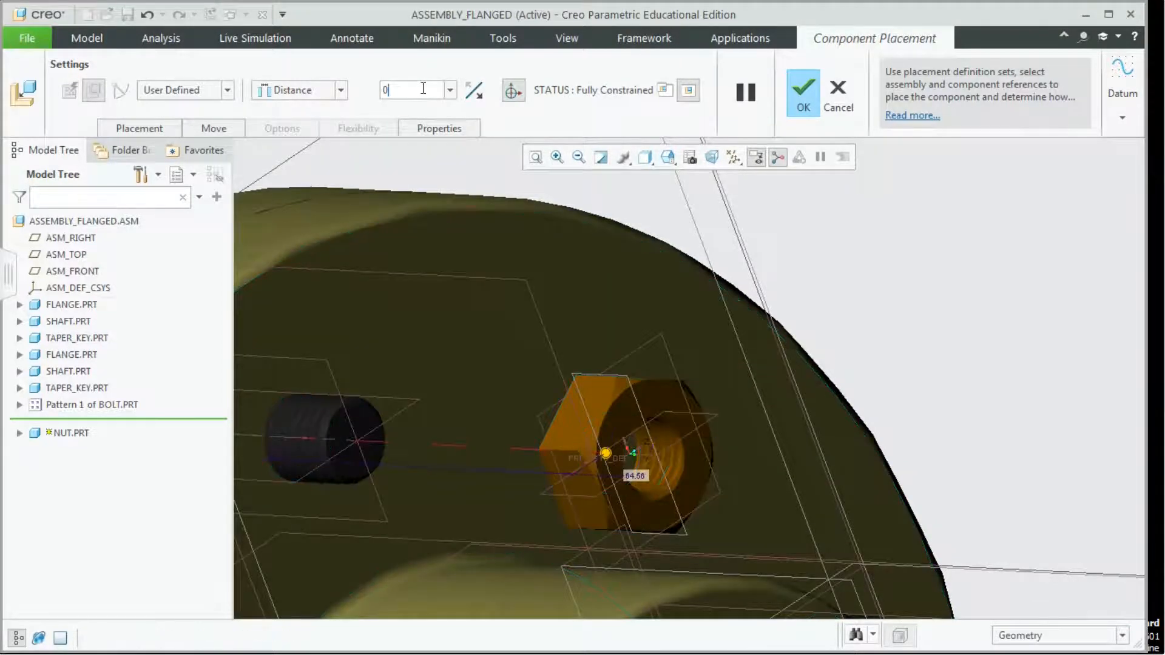
{"action": "key", "text": "Return"}
{"action": "mouse_move", "coordinate": [826, 265]}
{"action": "middle_mouse_down"}
{"action": "mouse_move", "coordinate": [840, 263]}
{"action": "mouse_move", "coordinate": [852, 217]}
{"action": "mouse_move", "coordinate": [853, 249]}
{"action": "mouse_move", "coordinate": [838, 255]}
{"action": "mouse_move", "coordinate": [845, 265]}
{"action": "mouse_move", "coordinate": [843, 226]}
{"action": "mouse_move", "coordinate": [827, 252]}
{"action": "middle_mouse_up"}
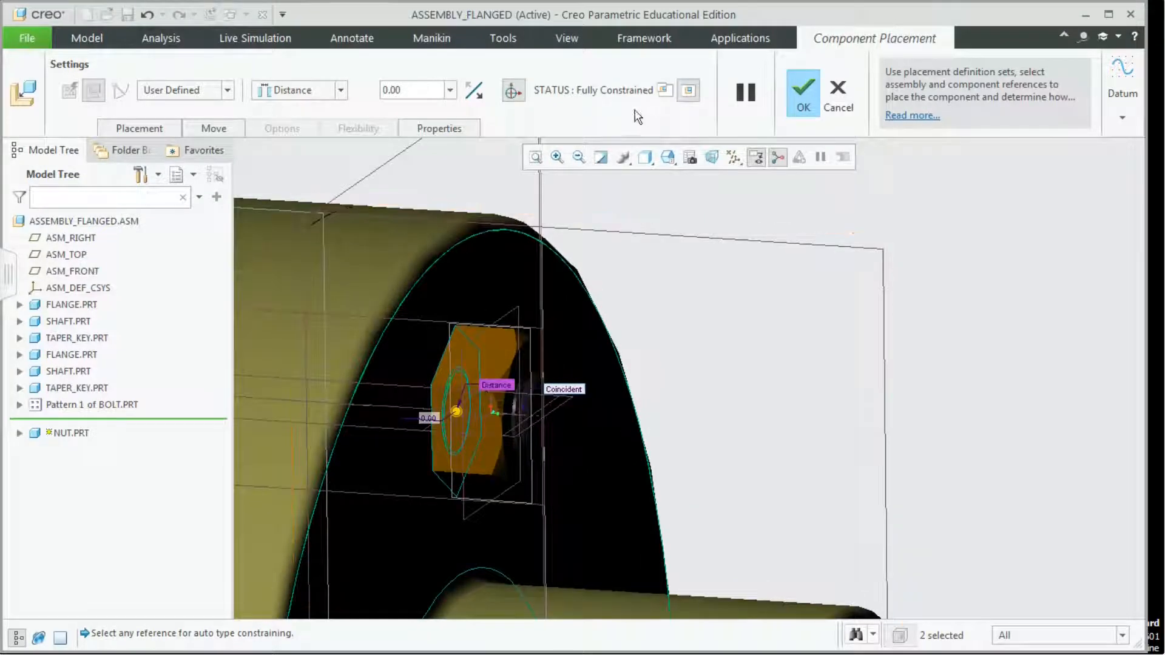
{"action": "left_click", "coordinate": [804, 108]}
- Pattern the nut with an Axis pattern about the shaft's central axis, with four members 90° apart
{"action": "scroll", "coordinate": [920, 400], "scroll_direction": "down", "scroll_amount": 5}
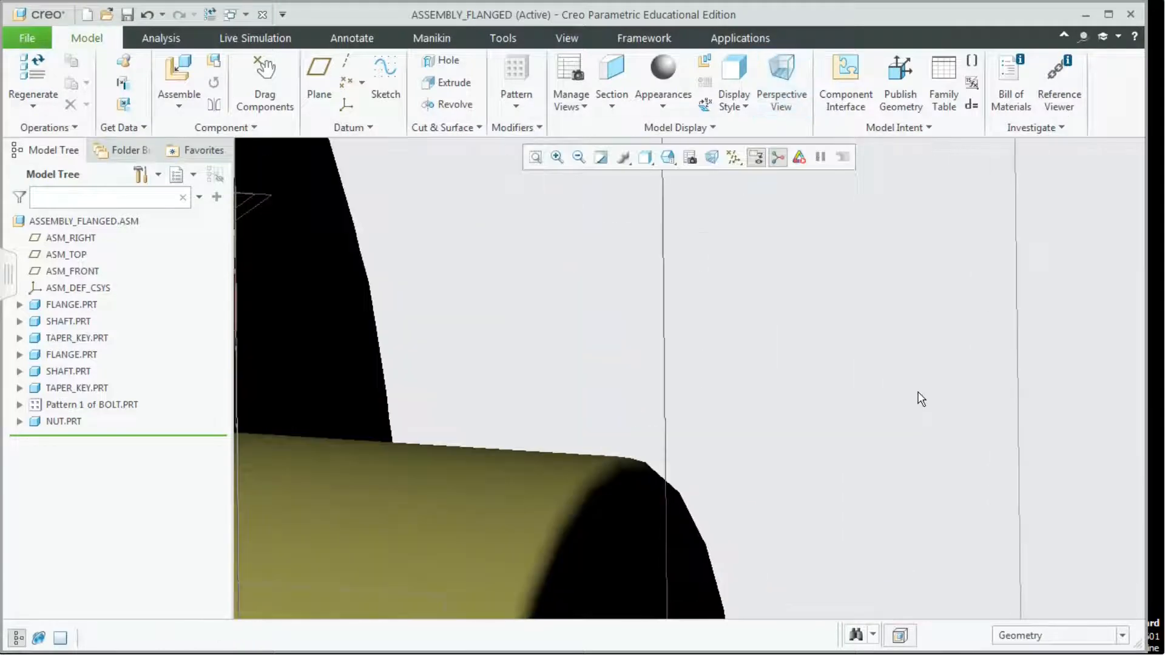
{"action": "scroll", "coordinate": [923, 406], "scroll_direction": "down", "scroll_amount": 3}
{"action": "middle_click_drag", "start_coordinate": [987, 398], "coordinate": [978, 265]}
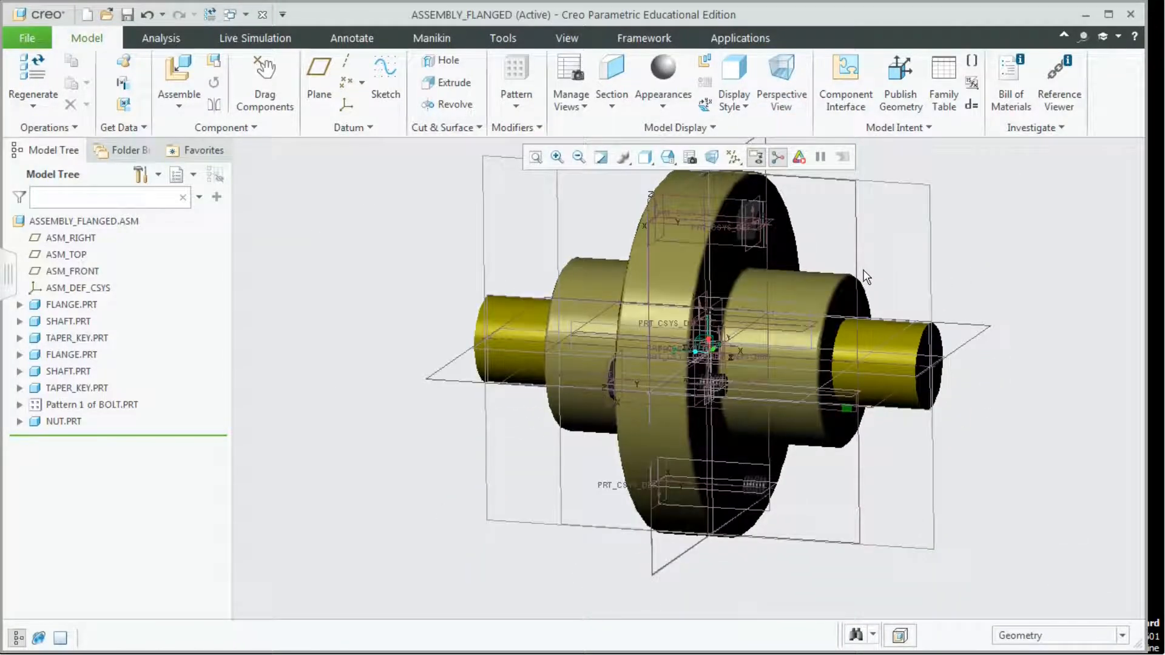
{"action": "scroll", "coordinate": [947, 476], "scroll_direction": "down", "scroll_amount": 2}
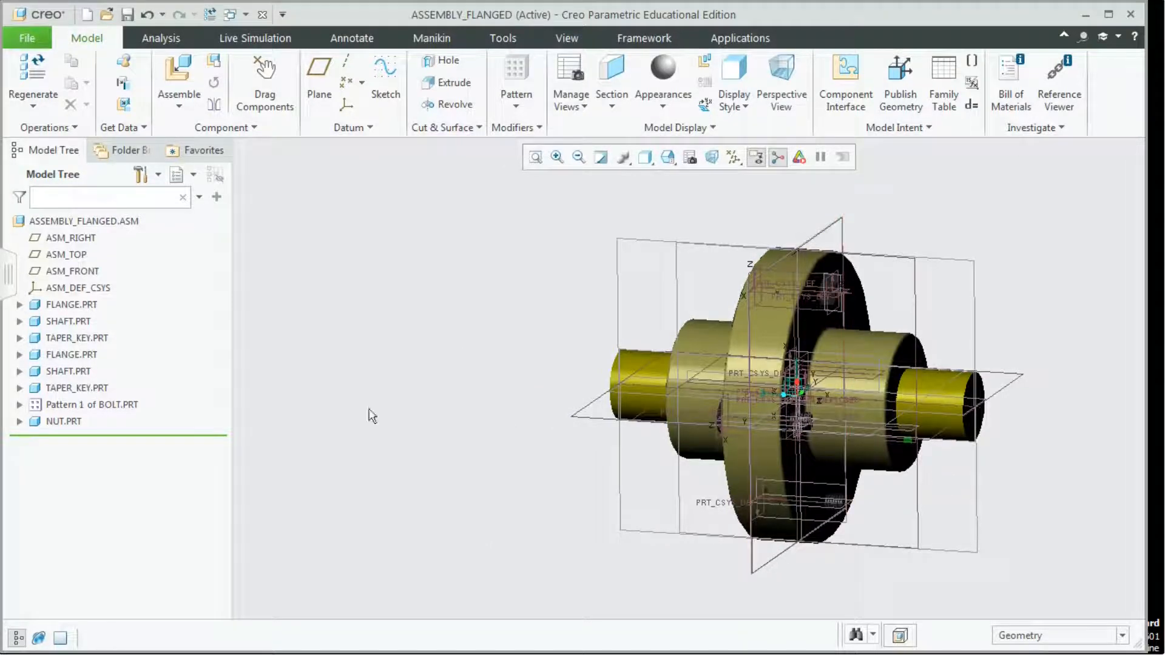
{"action": "left_click", "coordinate": [68, 423]}
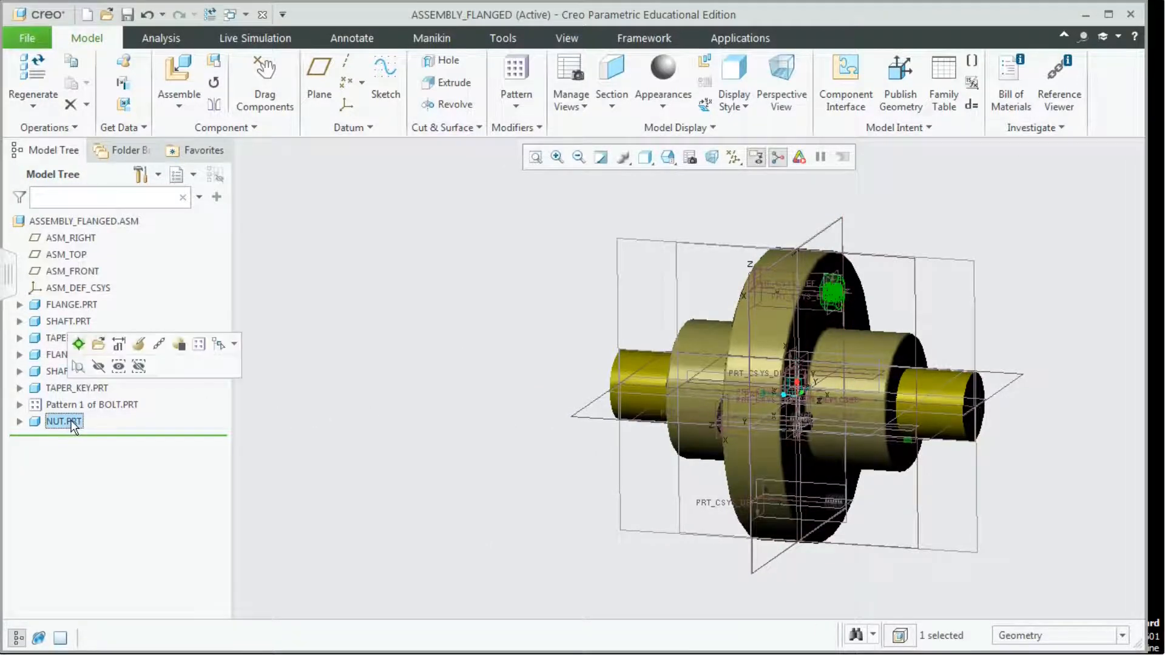
{"action": "left_click", "coordinate": [515, 85]}
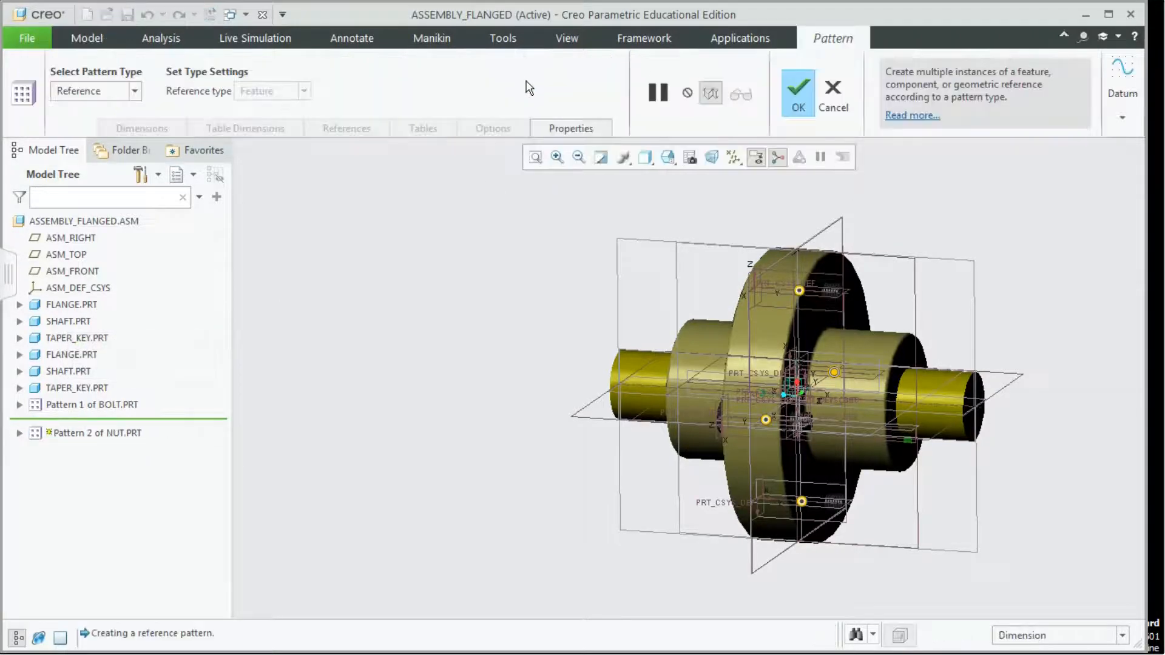
{"action": "left_click", "coordinate": [132, 90]}
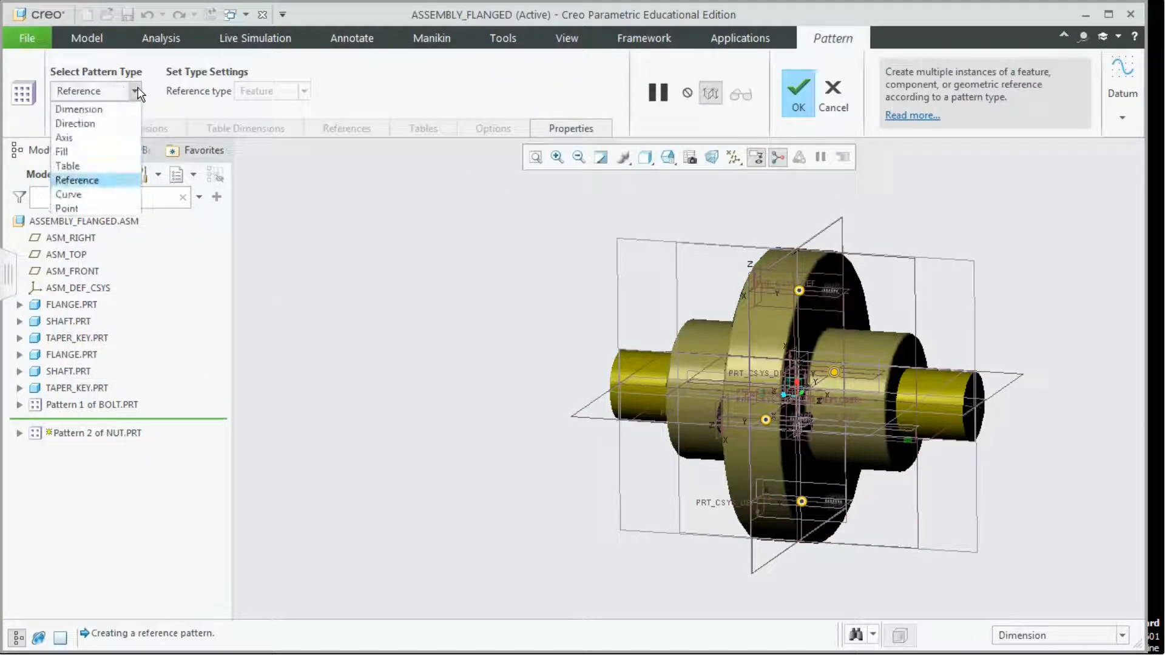
{"action": "left_click", "coordinate": [108, 140]}
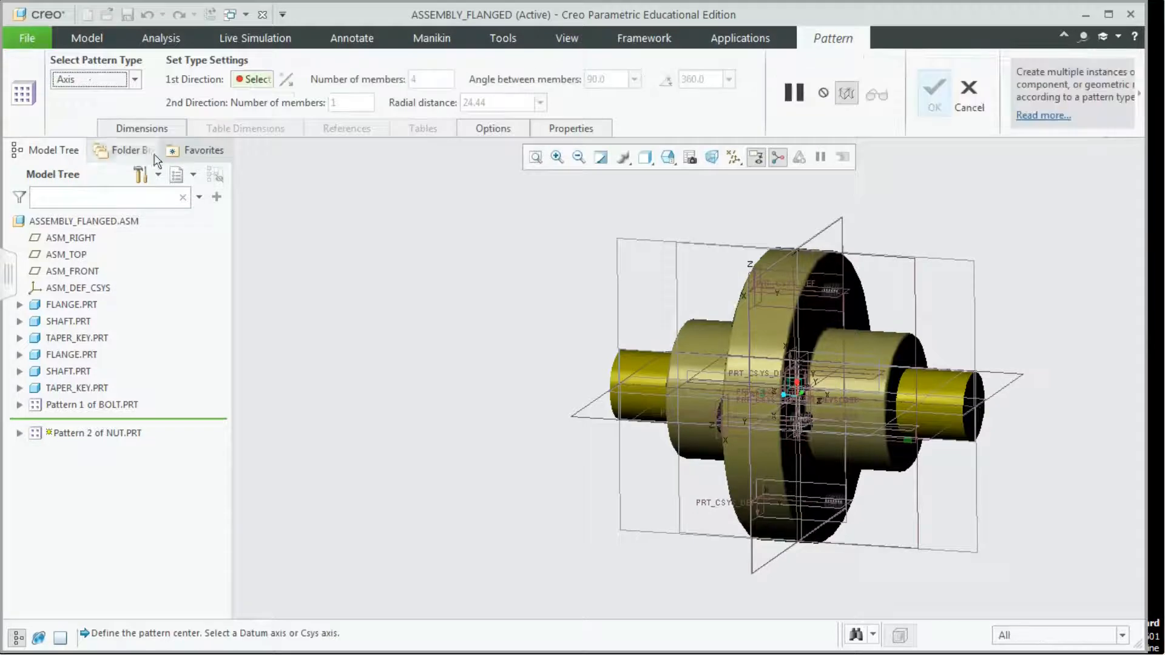
{"action": "scroll", "coordinate": [950, 506], "scroll_direction": "down", "scroll_amount": 4}
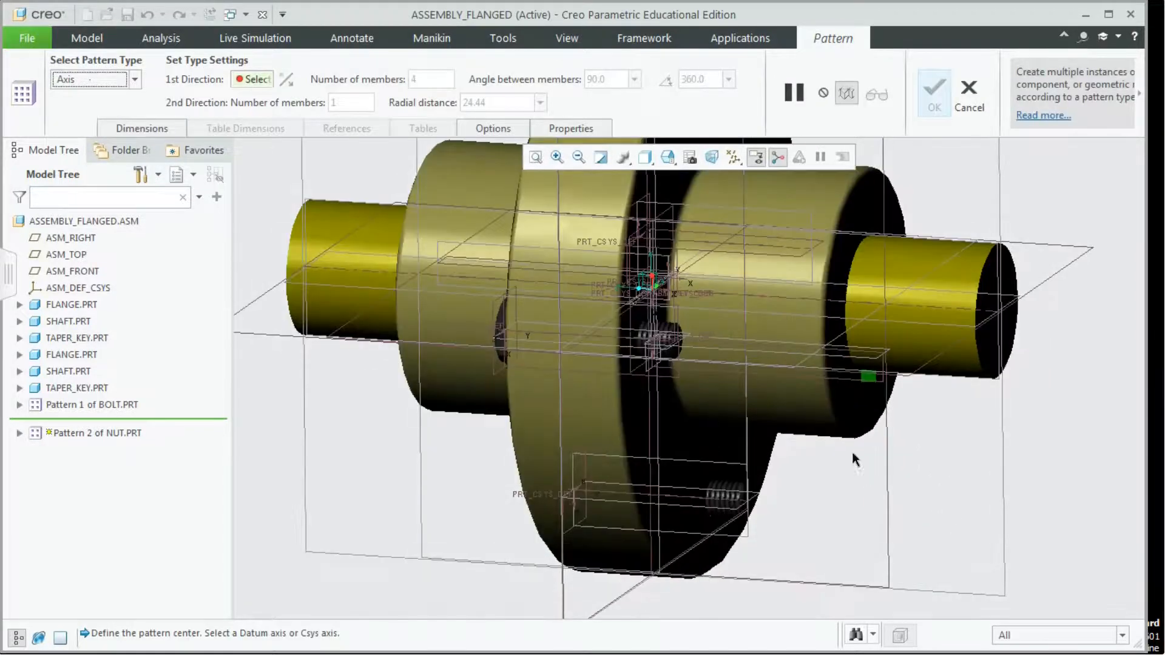
{"action": "left_click", "coordinate": [853, 301]}
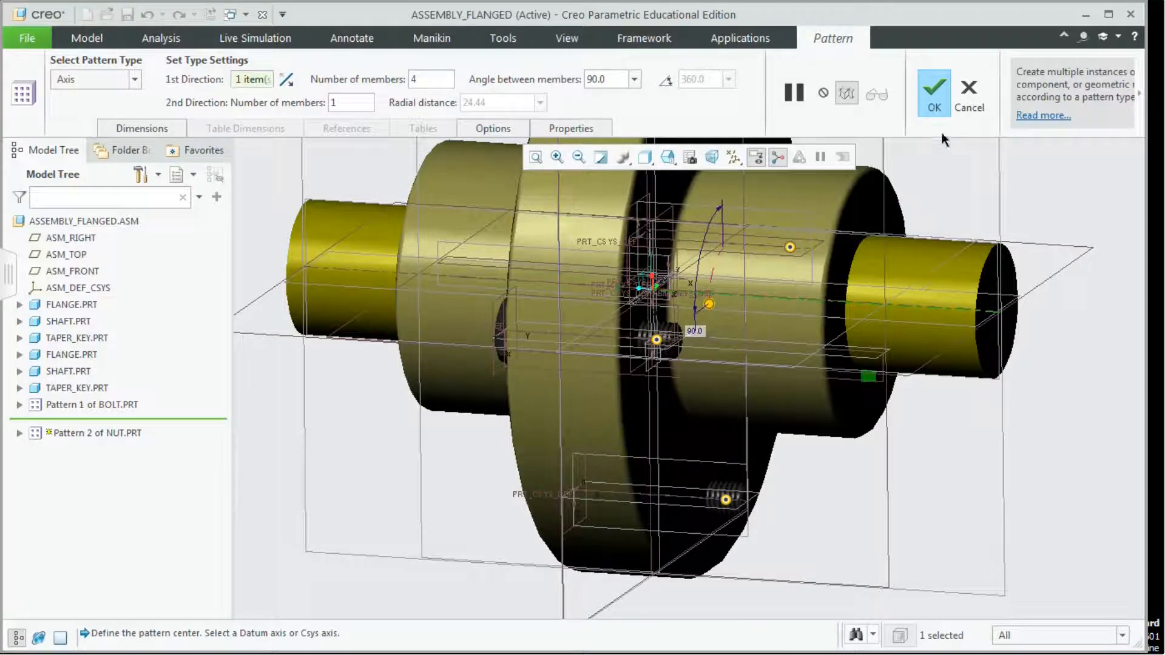
{"action": "left_click", "coordinate": [935, 104]}
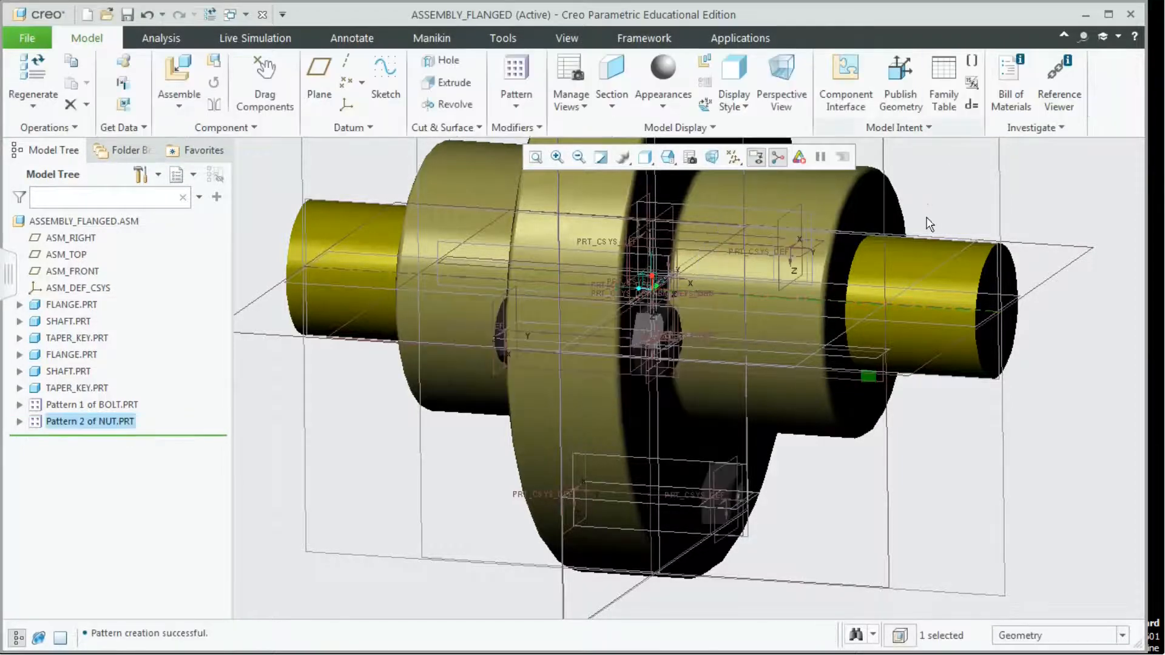
- Hide all datum axes, points, coordinate systems and planes, and inspect the completed coupling from several sides
{"action": "middle_click_drag", "start_coordinate": [993, 367], "coordinate": [801, 190]}
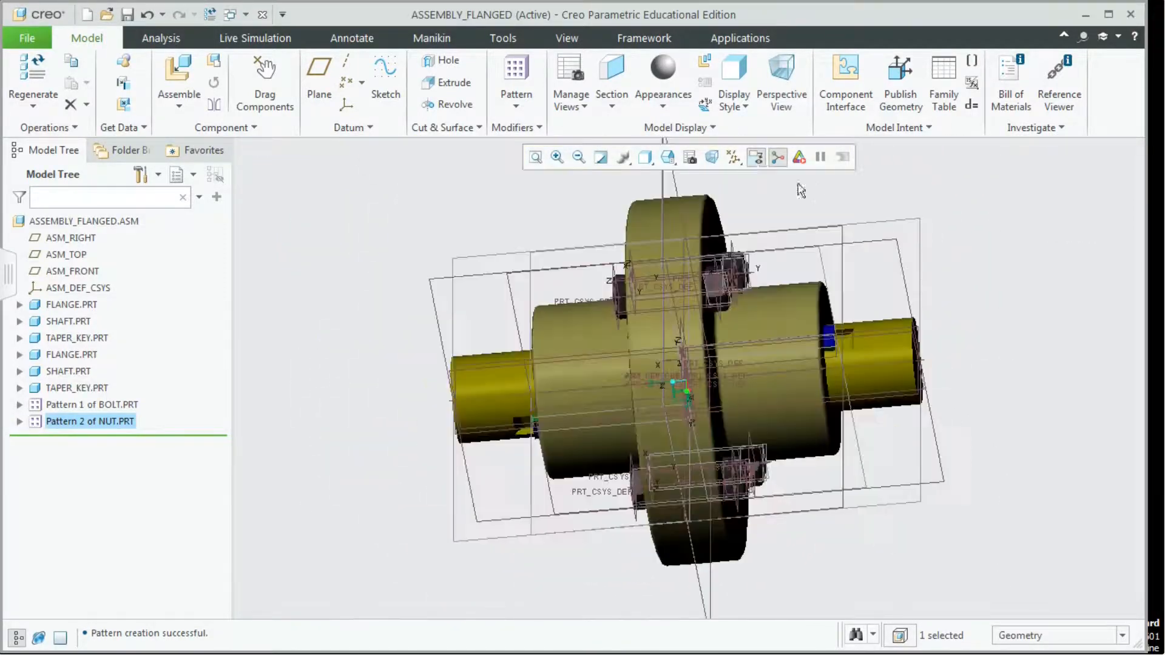
{"action": "left_click", "coordinate": [736, 163]}
{"action": "left_click", "coordinate": [752, 182]}
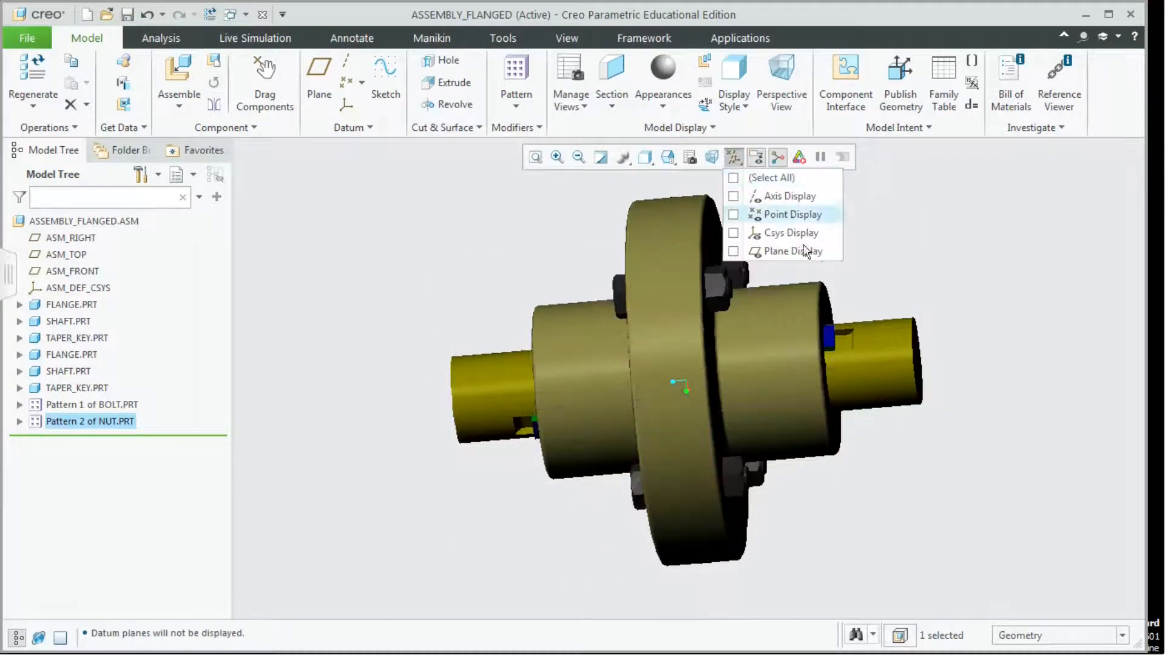
{"action": "left_click", "coordinate": [943, 434]}
{"action": "middle_click_drag", "start_coordinate": [914, 480], "coordinate": [583, 503]}
{"action": "scroll", "coordinate": [883, 441], "scroll_direction": "down", "scroll_amount": 2}
{"action": "scroll", "coordinate": [883, 441], "scroll_direction": "up", "scroll_amount": 2}
{"action": "scroll", "coordinate": [883, 441], "scroll_direction": "down", "scroll_amount": 2}
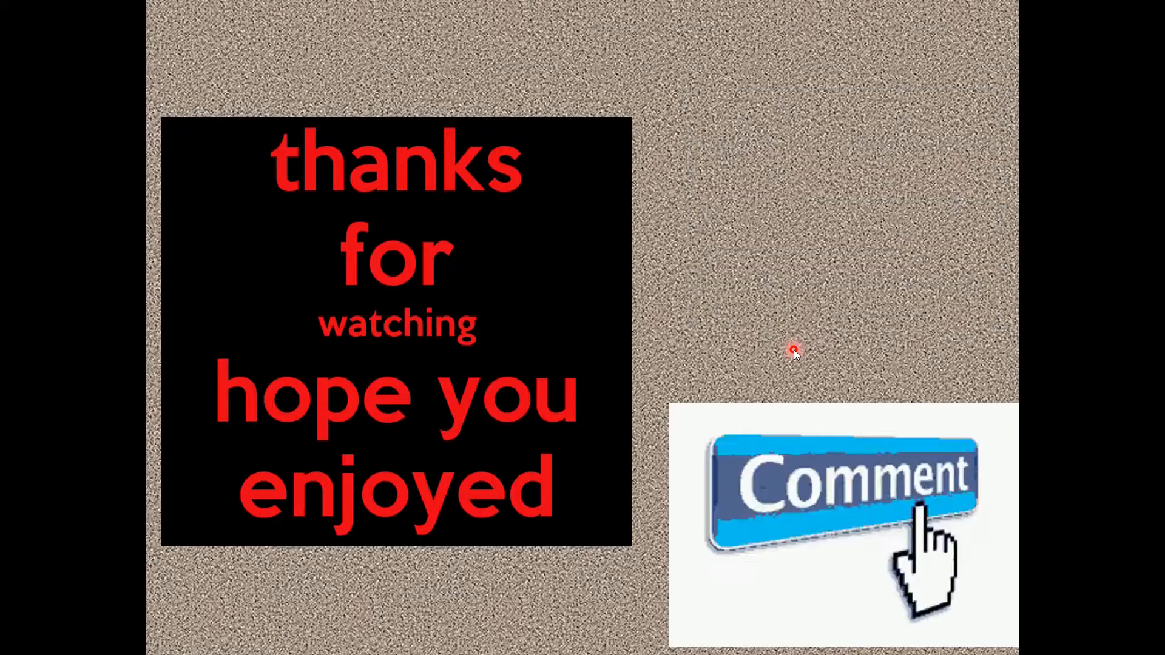